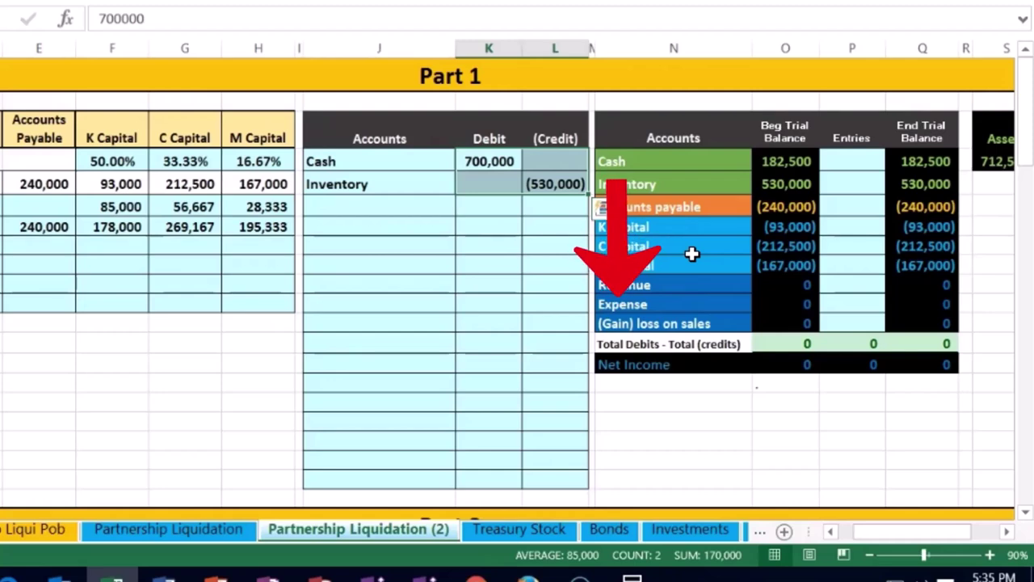
# Step: Copy the "(Gain) loss on sales" account name from the trial balance into J6, below Inventory in the journal entry
pyautogui.click(711, 322)
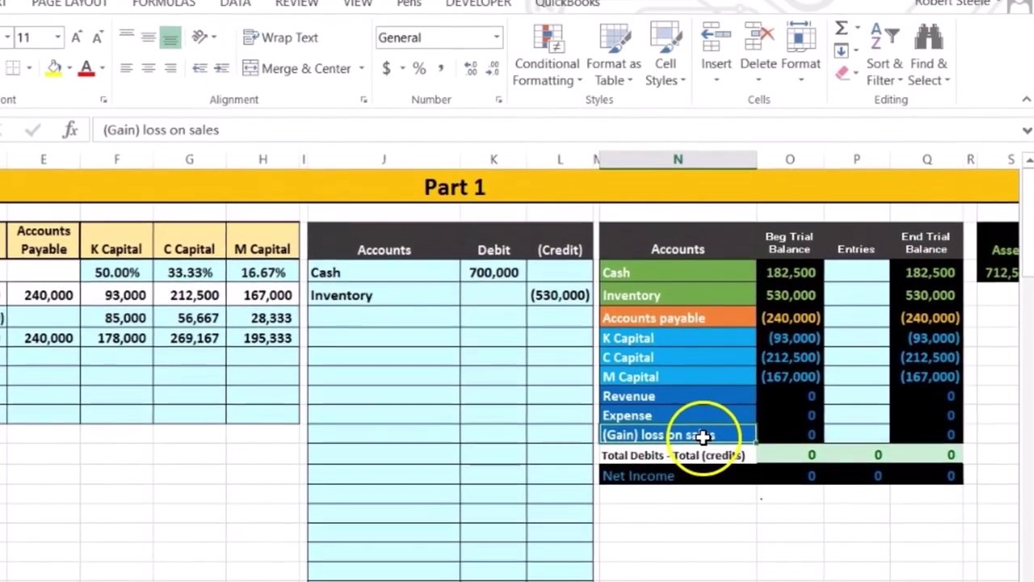
pyautogui.rightClick(693, 328)
pyautogui.click(747, 81)
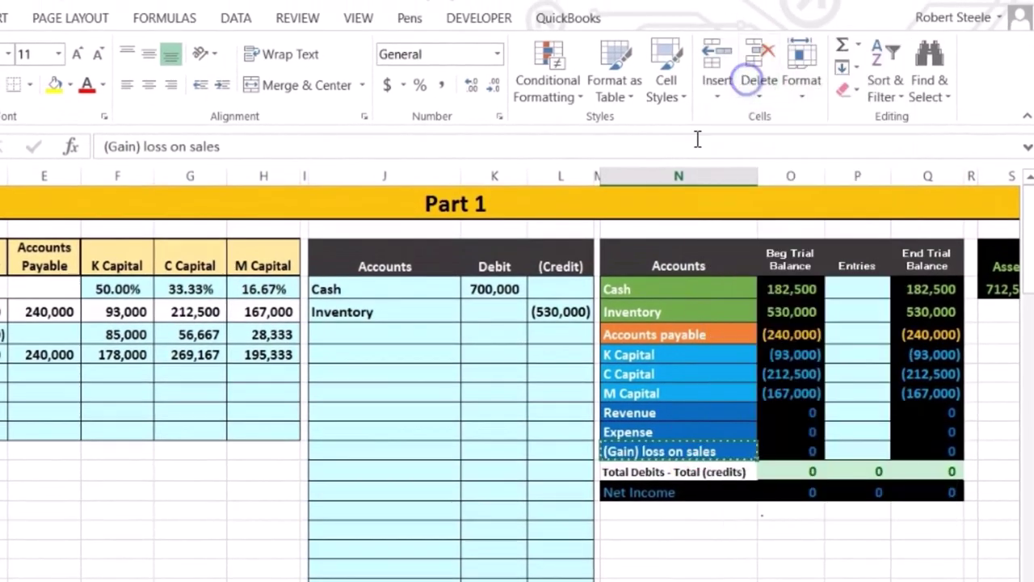
pyautogui.click(392, 337)
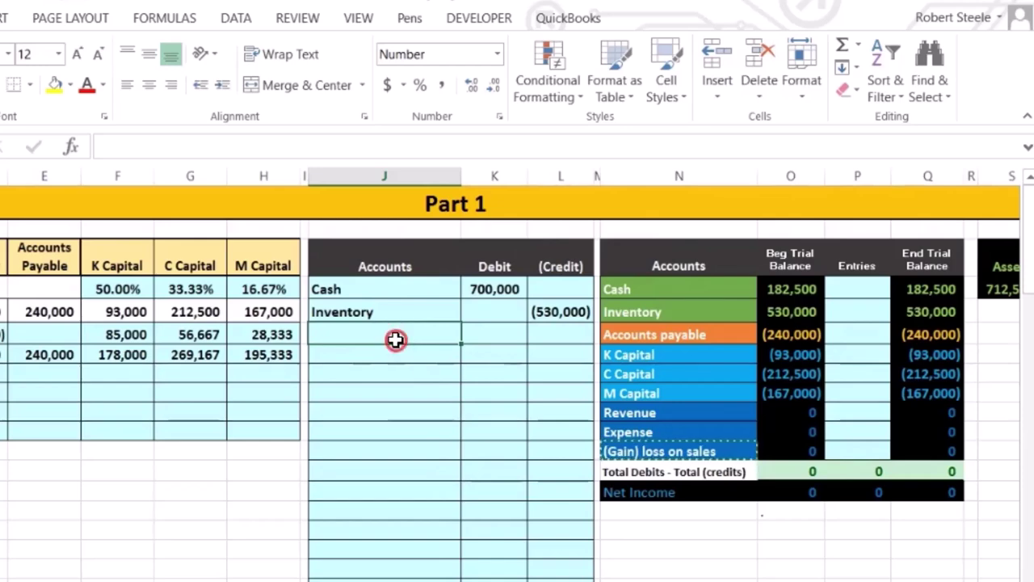
pyautogui.rightClick(392, 338)
pyautogui.click(468, 368)
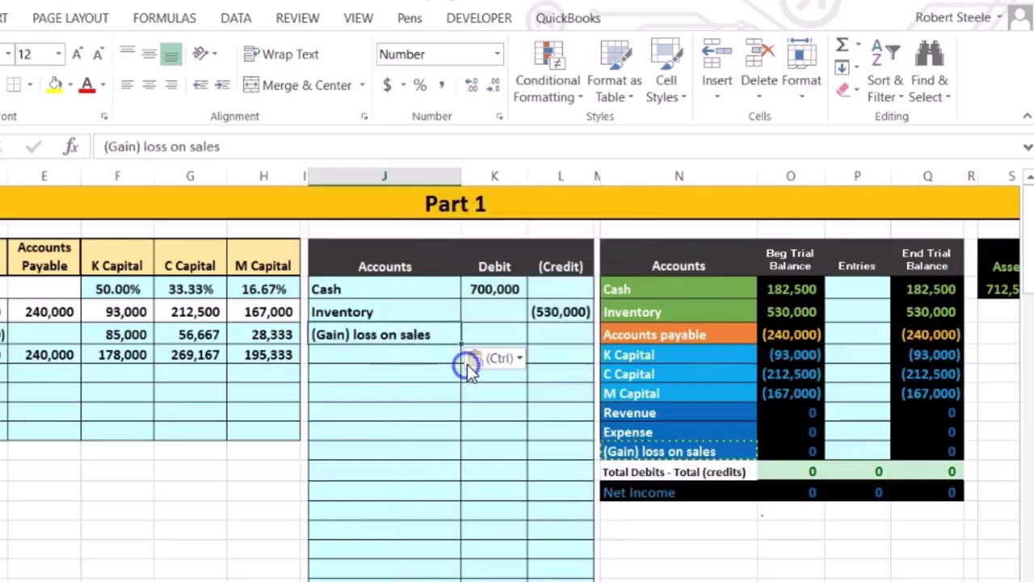
# Step: Enter =-SUM(K4:L5) in L6 as the credit amount for (Gain) loss on sales
pyautogui.click(552, 331)
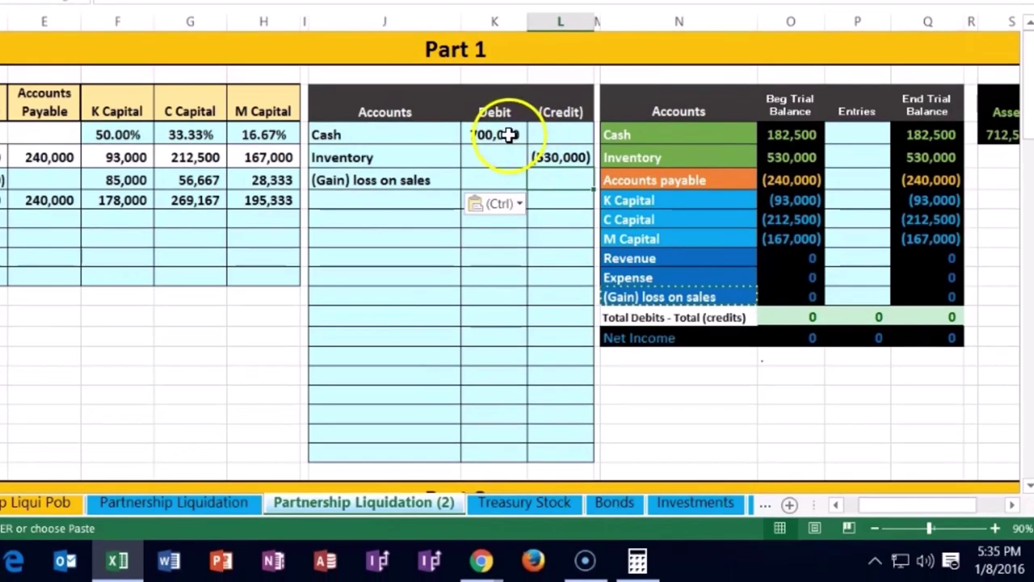
pyautogui.moveTo(536, 308); pyautogui.dragTo(504, 285)
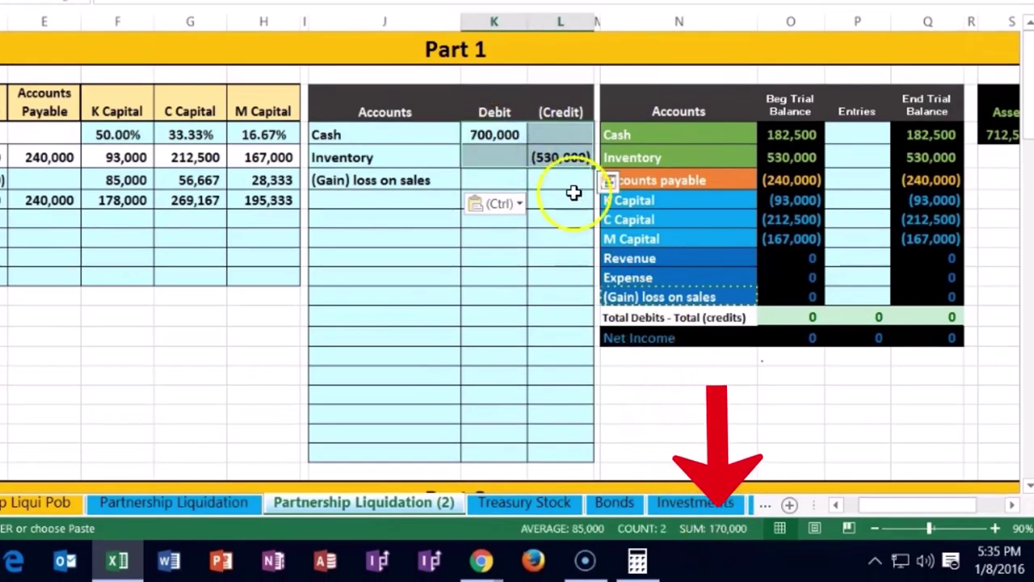
pyautogui.click(559, 181)
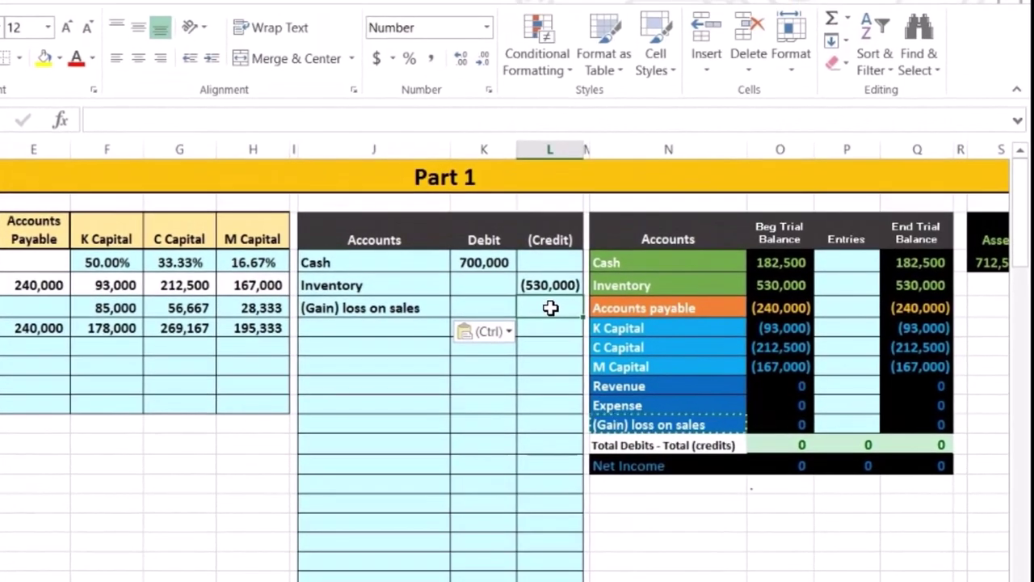
pyautogui.write('-su')
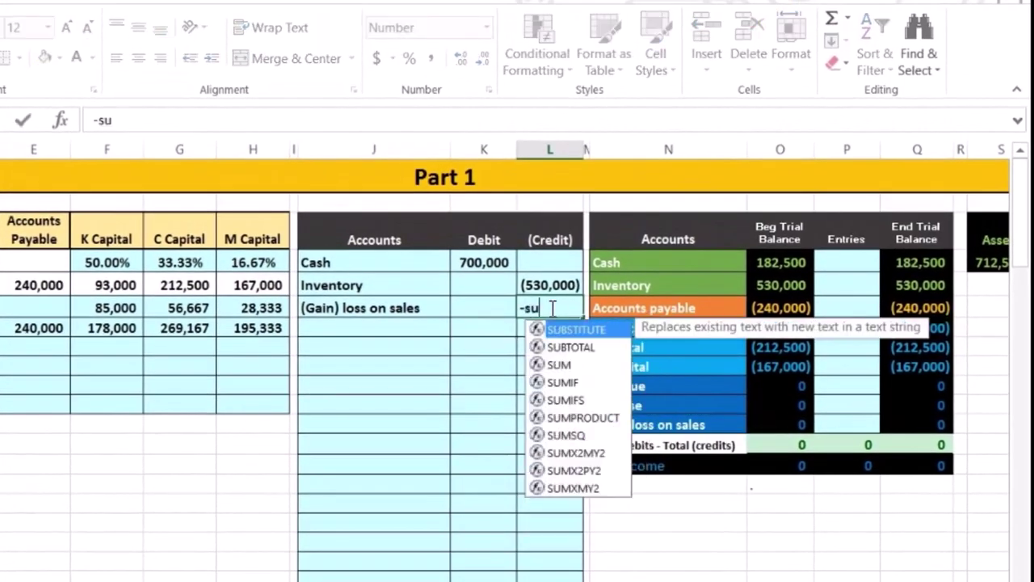
pyautogui.write('m(K4:L5')
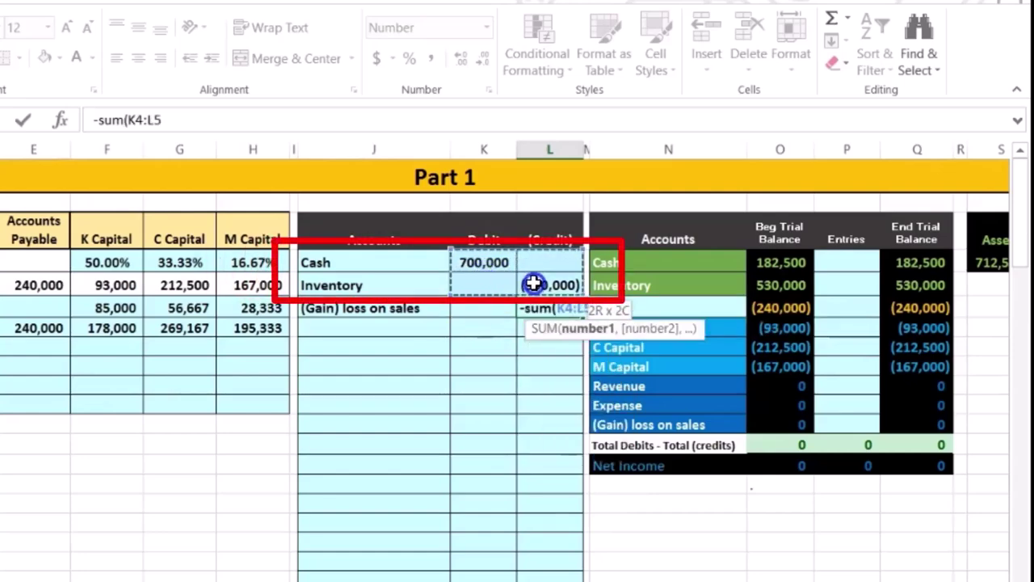
pyautogui.click(454, 348)
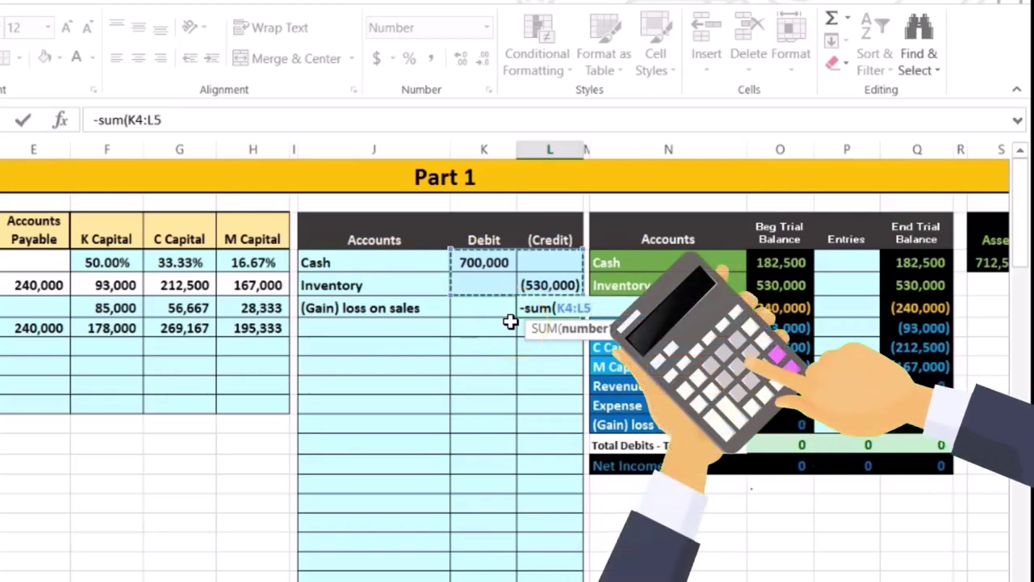
pyautogui.press('Return')
pyautogui.click(535, 309)
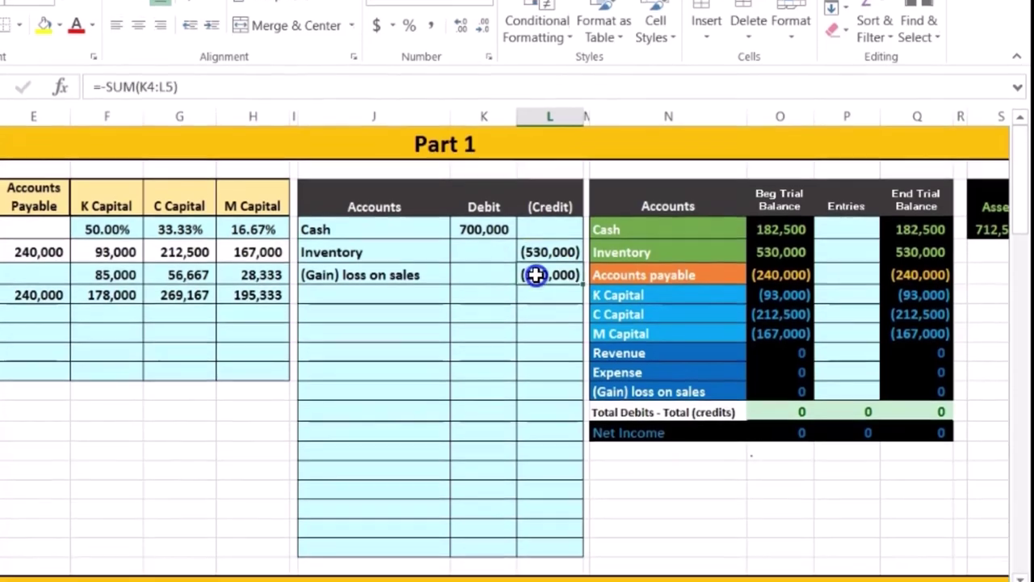
# Step: Check that the journal entry's debits and credits balance, and locate its accounts and Net Income in the trial balance
pyautogui.click(550, 202)
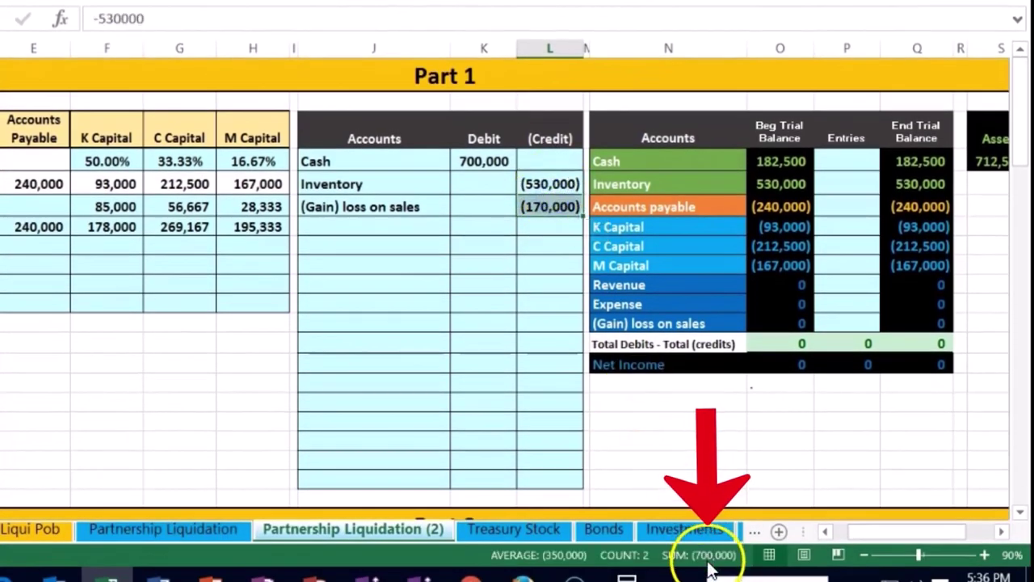
pyautogui.click(480, 162)
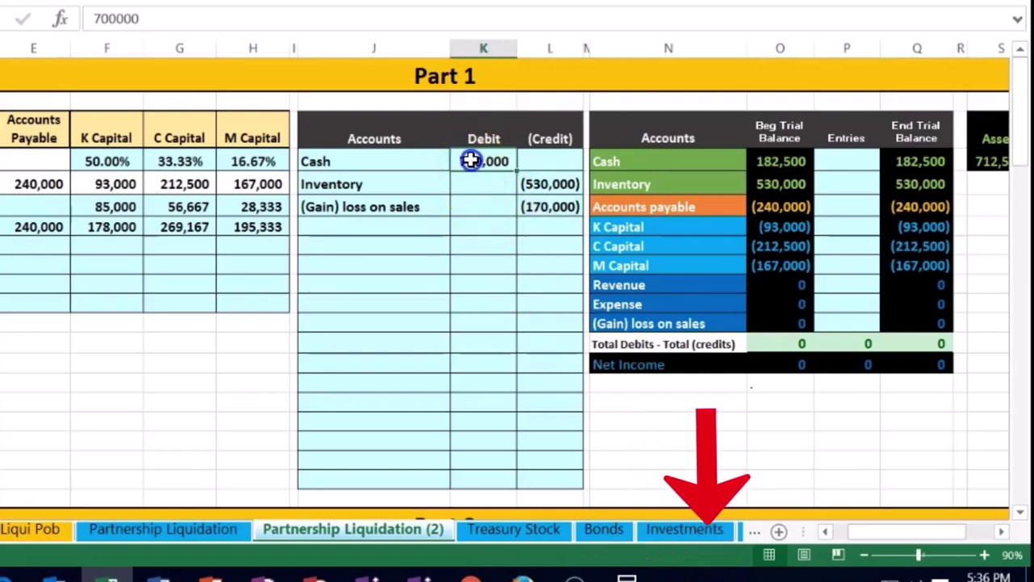
pyautogui.moveTo(509, 161); pyautogui.dragTo(526, 210)
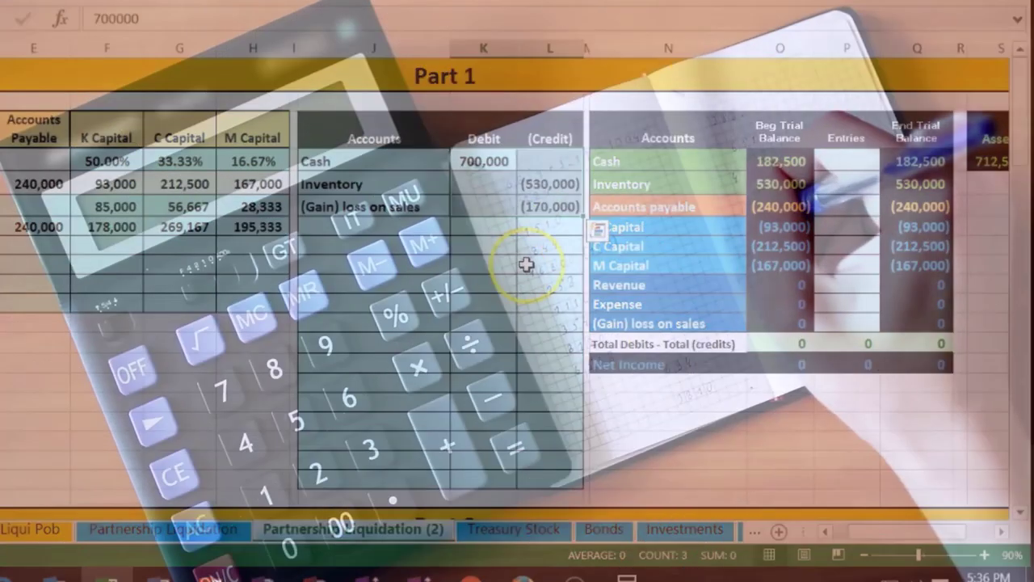
pyautogui.click(526, 266)
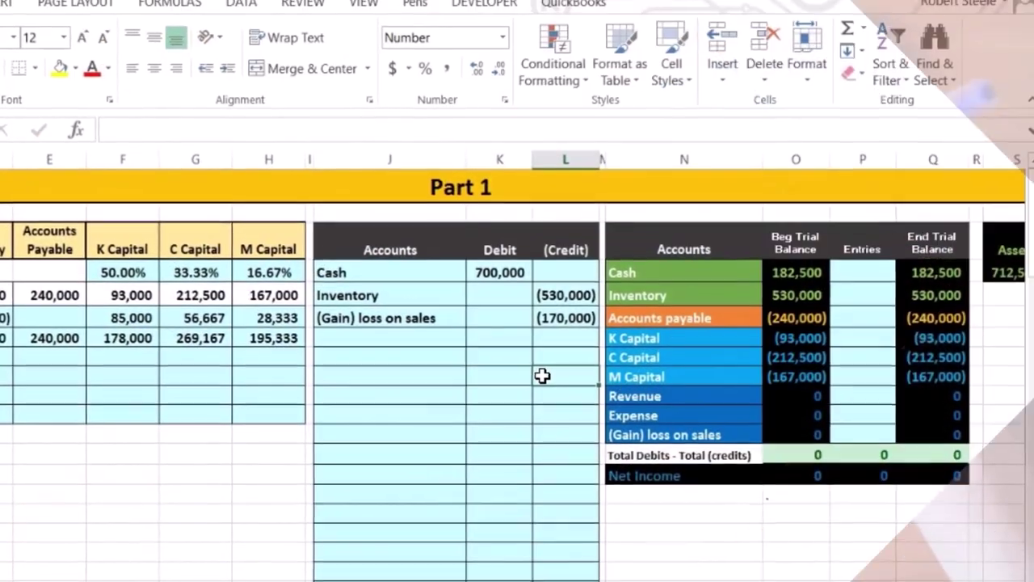
pyautogui.click(692, 249)
pyautogui.click(689, 296)
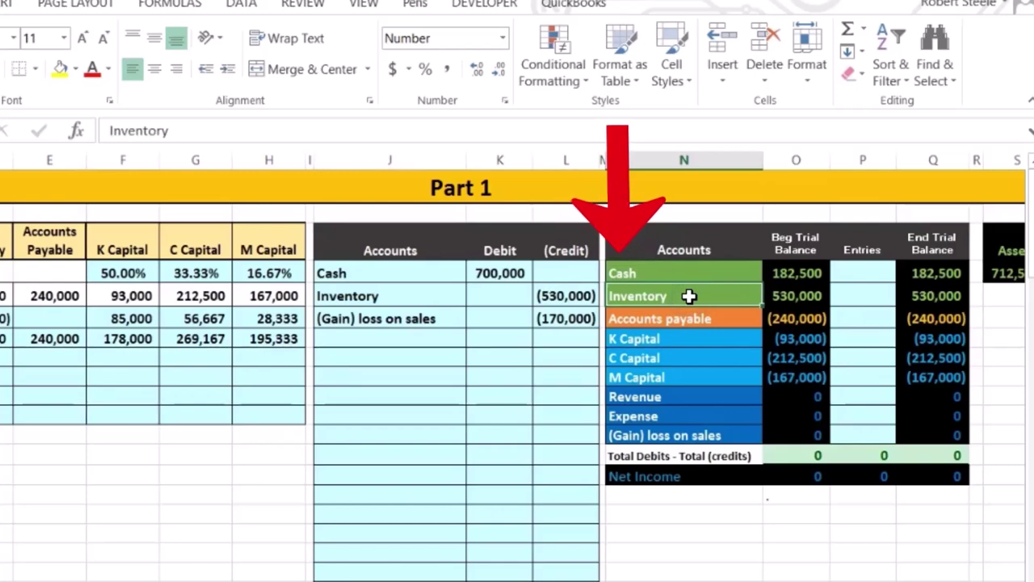
pyautogui.click(687, 437)
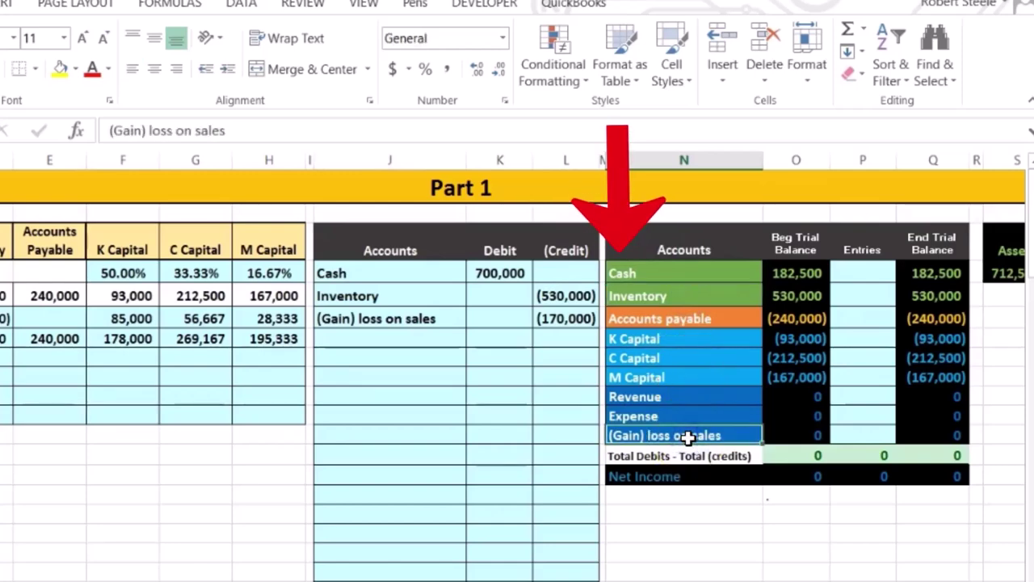
pyautogui.click(696, 477)
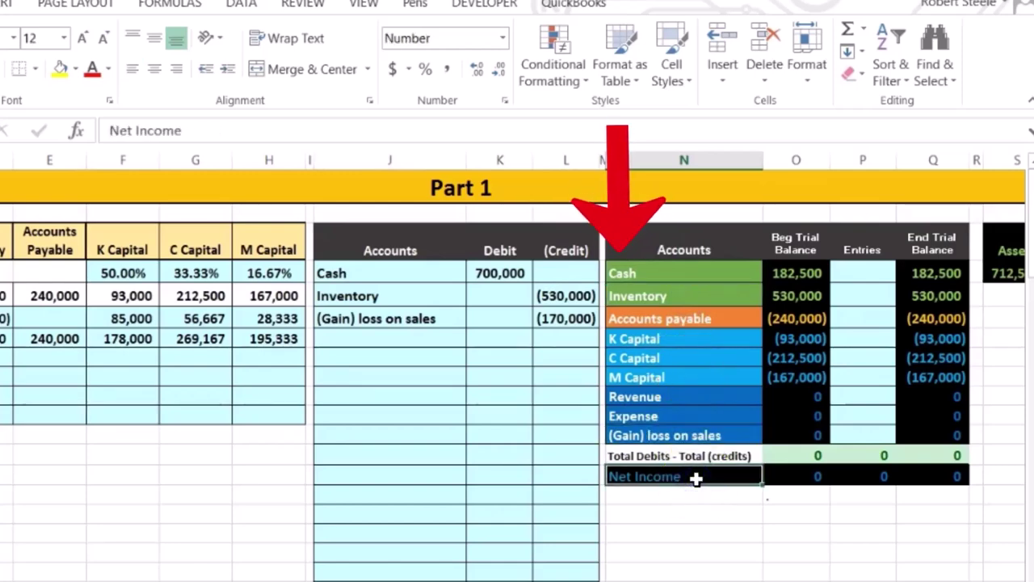
# Step: Post the Cash debit to the trial balance by entering =K4 in the Entries cell P4
pyautogui.click(862, 276)
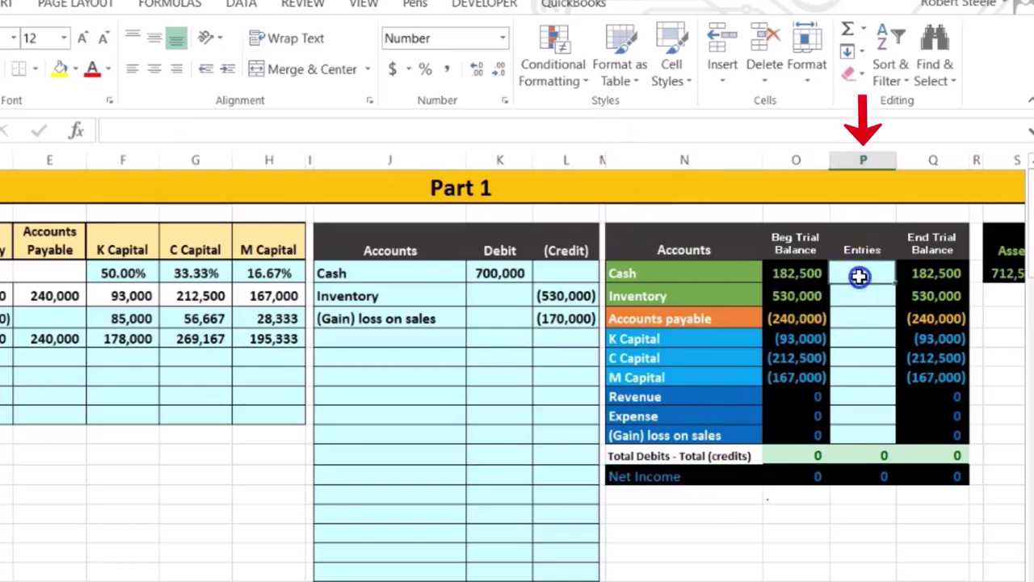
pyautogui.click(856, 313)
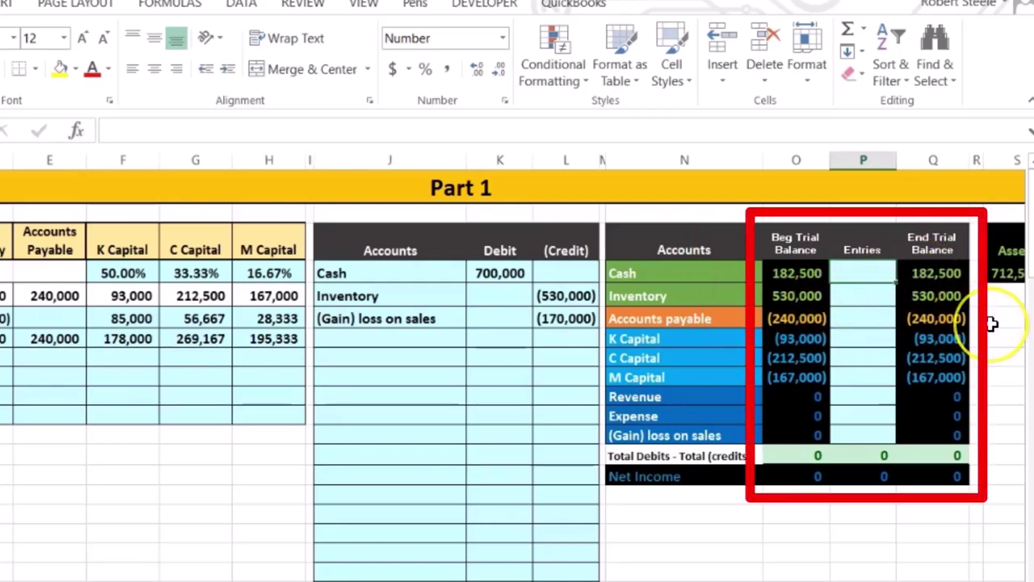
pyautogui.write('=')
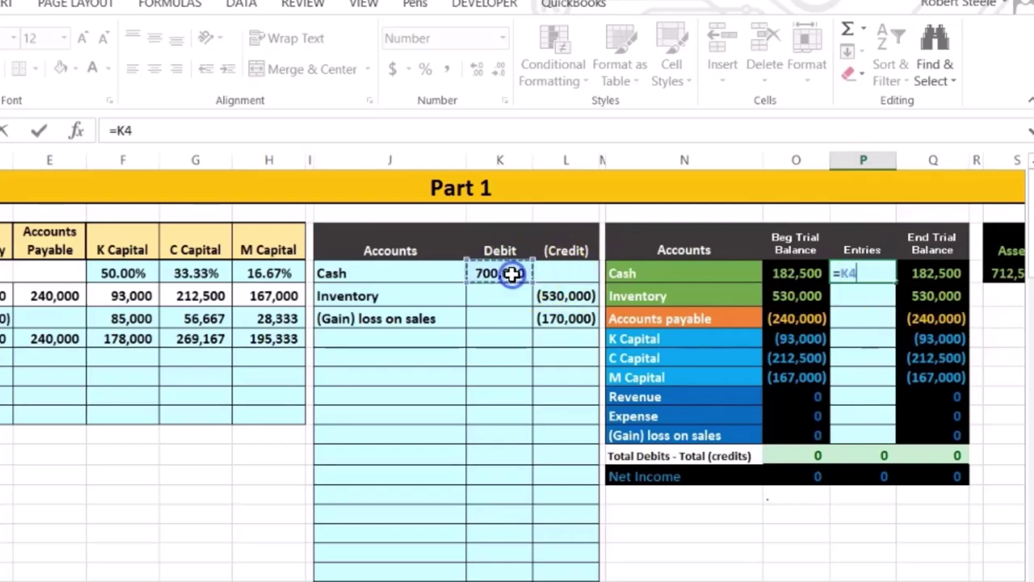
pyautogui.moveTo(512, 273)
pyautogui.mouseDown()
pyautogui.moveTo(739, 273)
pyautogui.moveTo(980, 296)
pyautogui.mouseUp()
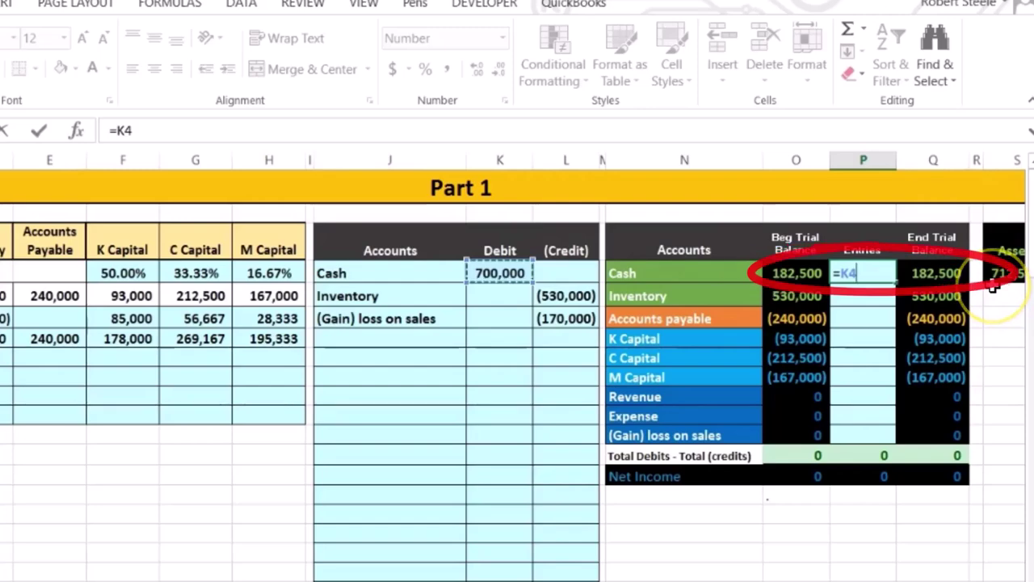
pyautogui.press('Escape')
pyautogui.press('Return')
pyautogui.moveTo(956, 432)
pyautogui.mouseDown()
pyautogui.moveTo(983, 462)
pyautogui.moveTo(974, 438)
pyautogui.mouseUp()
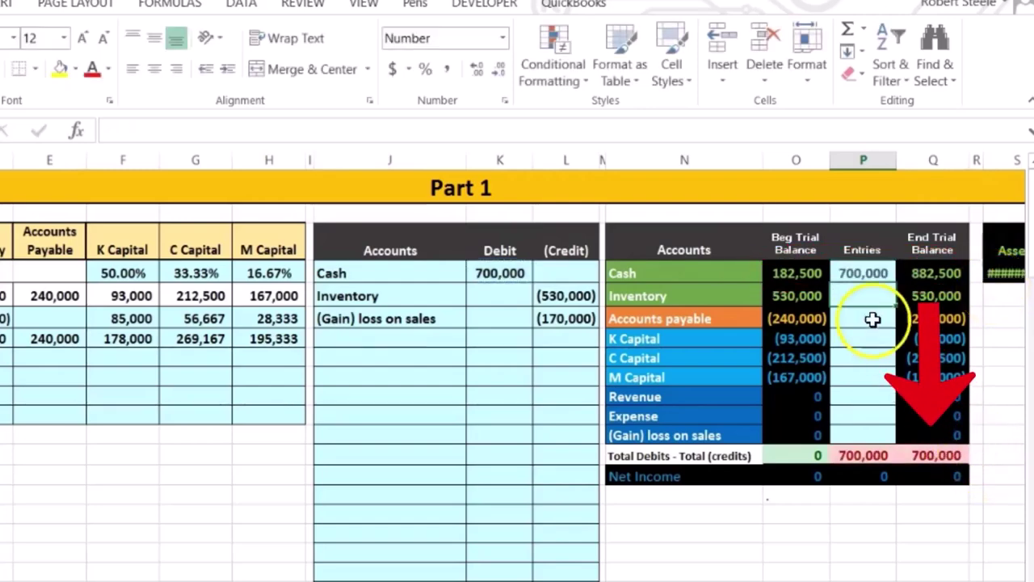
# Step: Post the Inventory credit to the trial balance by entering =L5 in the Entries cell P5
pyautogui.click(859, 296)
pyautogui.click(859, 337)
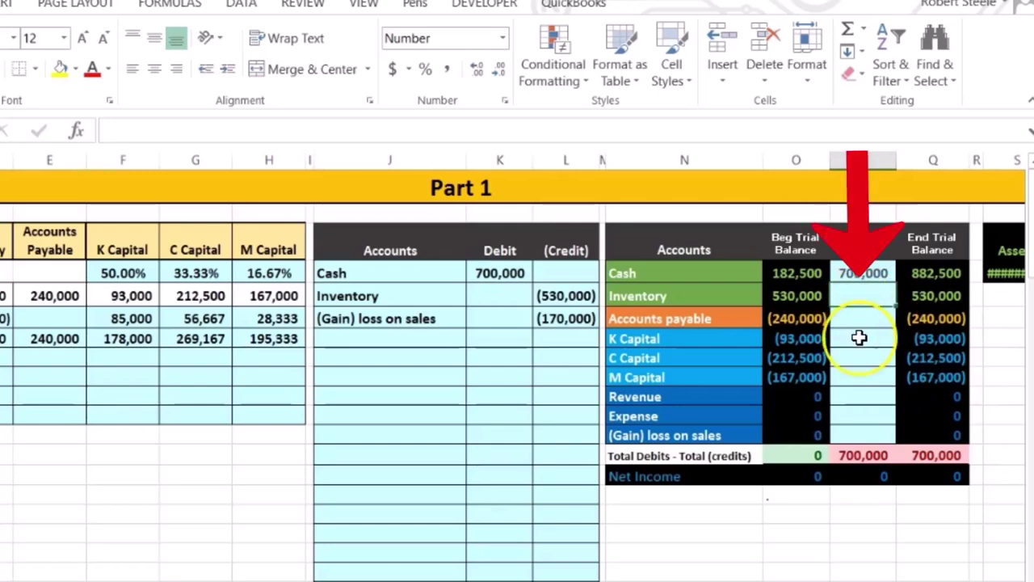
pyautogui.write('=')
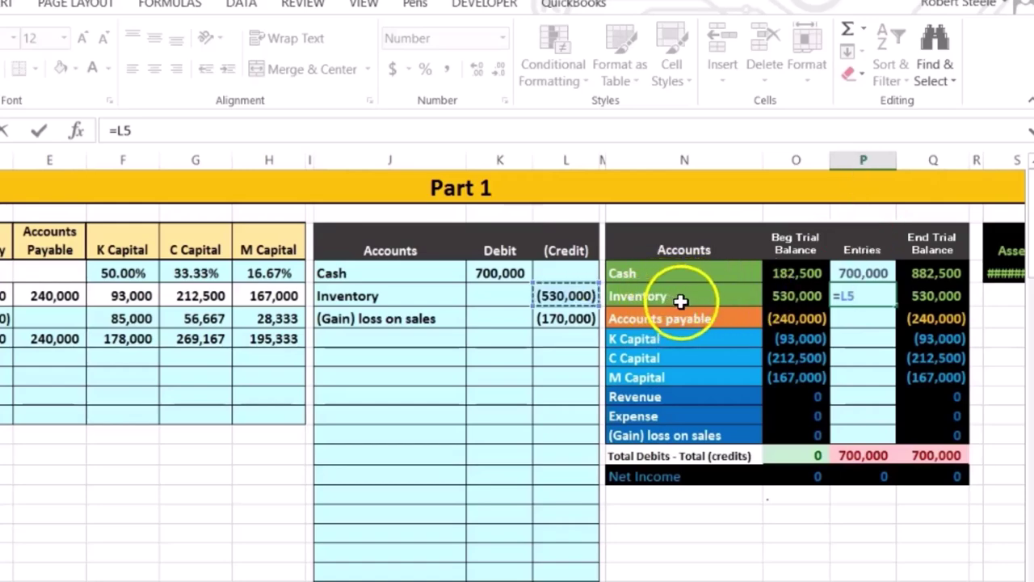
pyautogui.moveTo(732, 323); pyautogui.dragTo(995, 300)
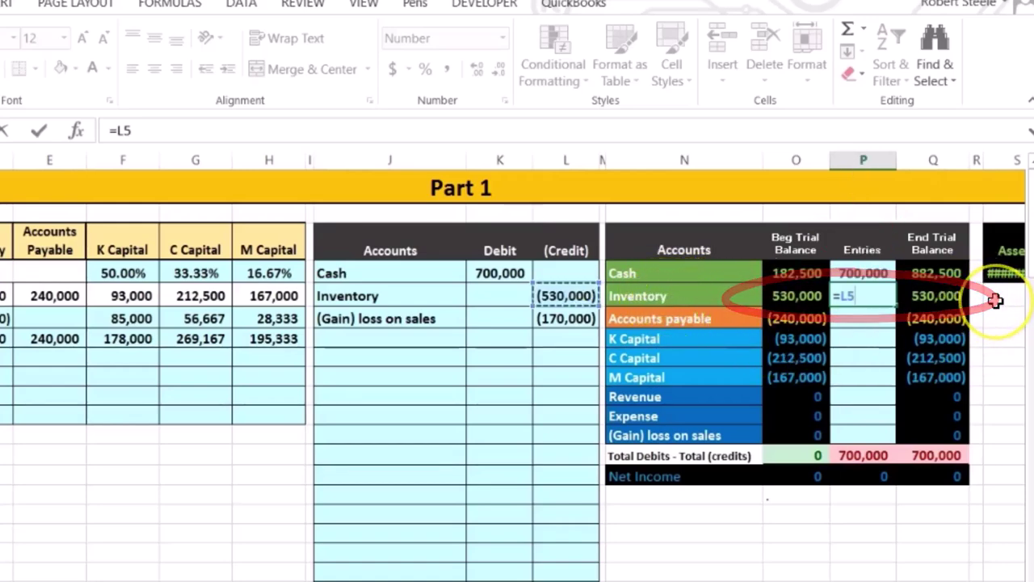
pyautogui.press('Return')
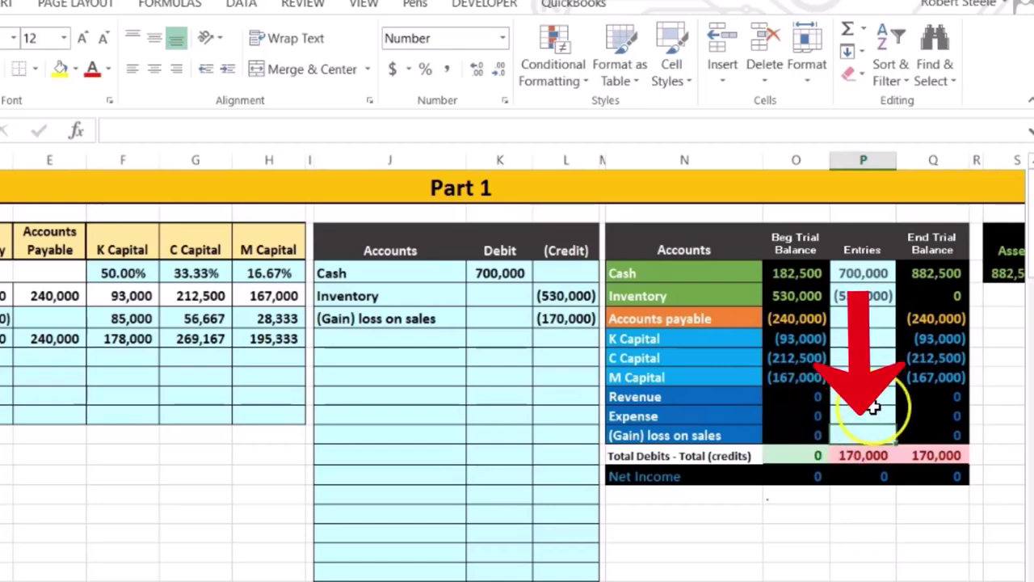
# Step: Post the (Gain) loss on sales credit by entering =L6 in P12, and check the ending net income in Q14
pyautogui.write('=')
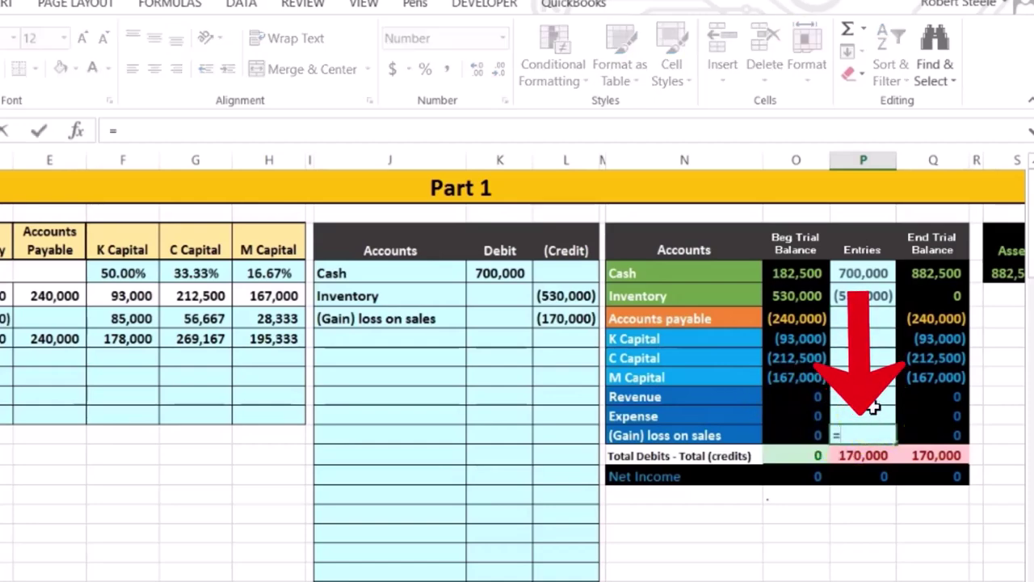
pyautogui.click(585, 319)
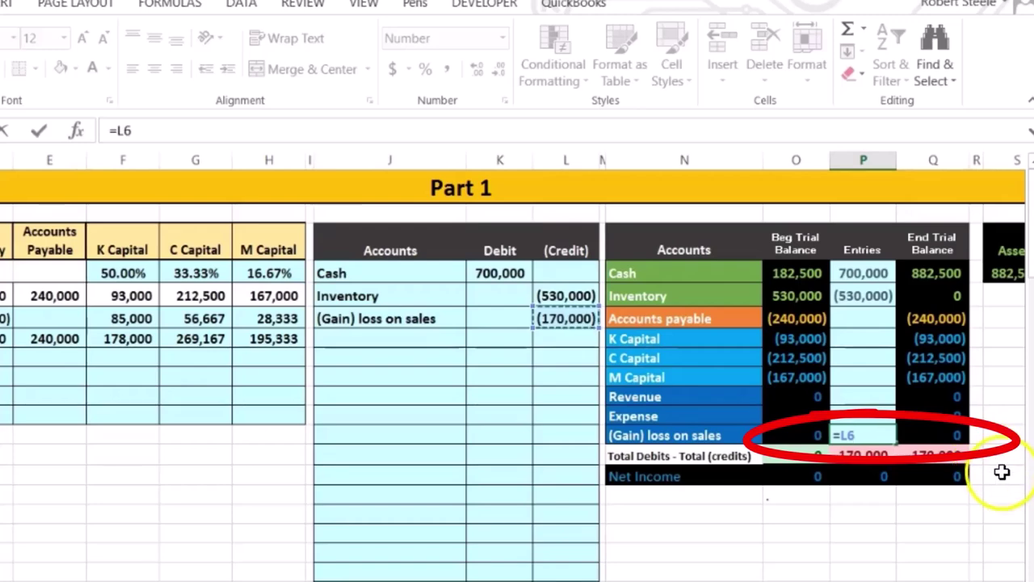
pyautogui.press('Return')
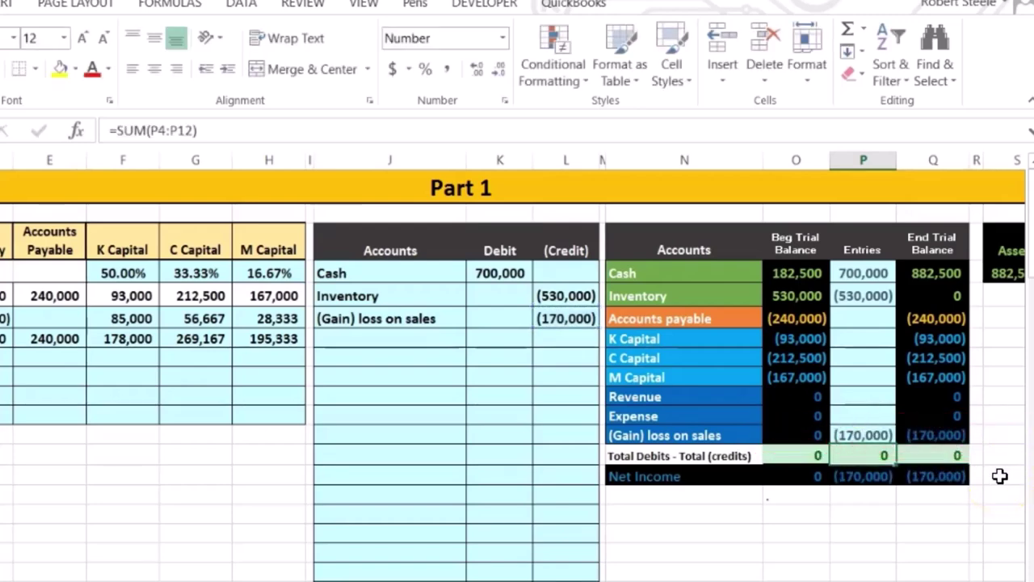
pyautogui.press('Down')
pyautogui.press('Right')
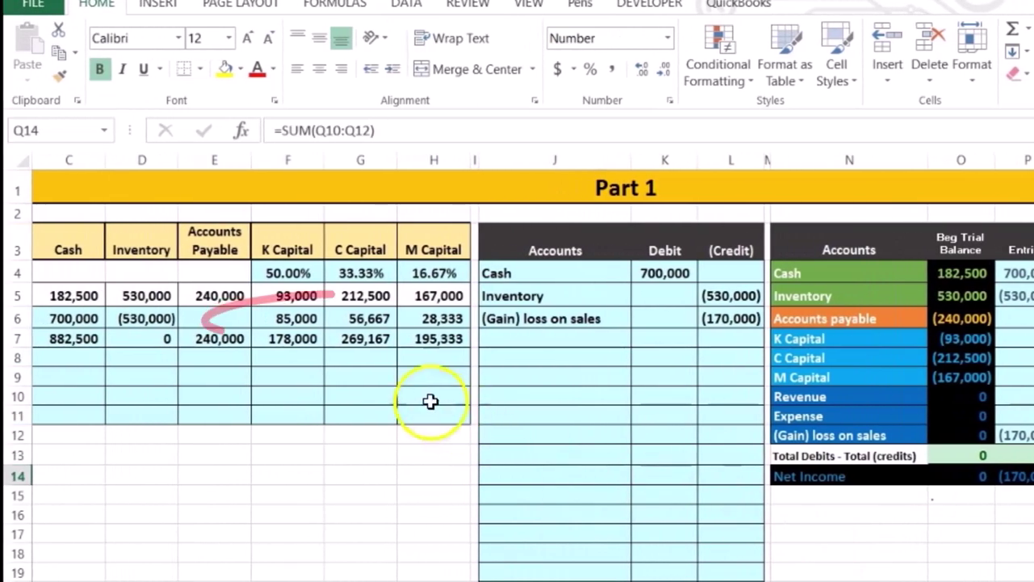
# Step: Compare the partners' capital allocations in F6:H6 with the gain on sales and the capital accounts in the trial balance
pyautogui.moveTo(283, 318); pyautogui.dragTo(424, 320)
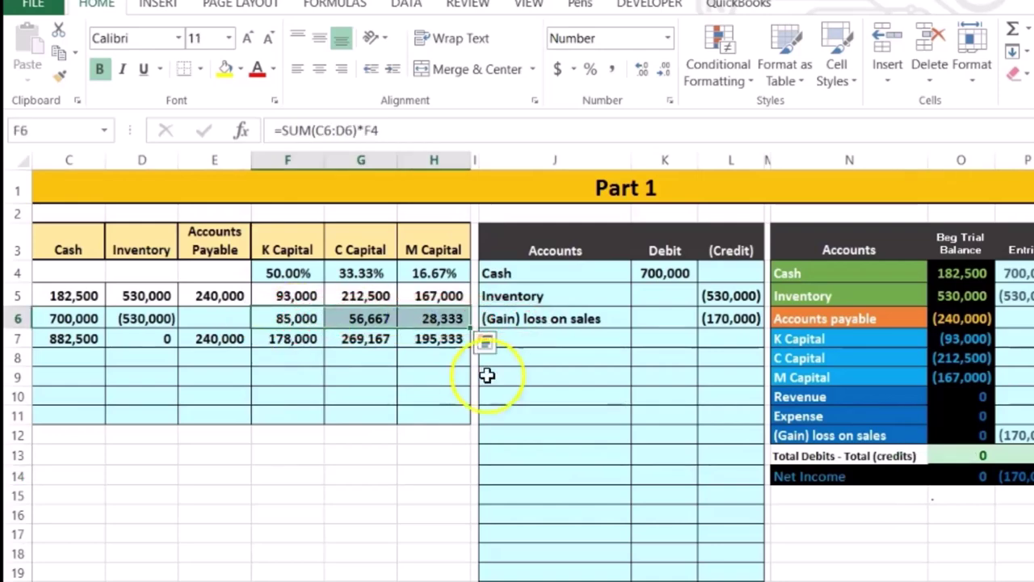
pyautogui.click(800, 437)
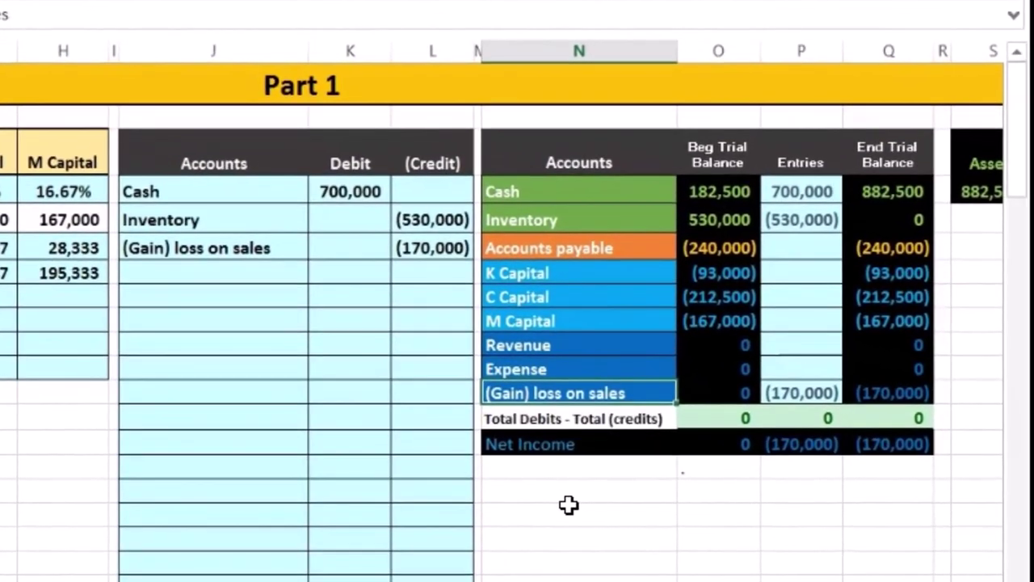
pyautogui.click(870, 394)
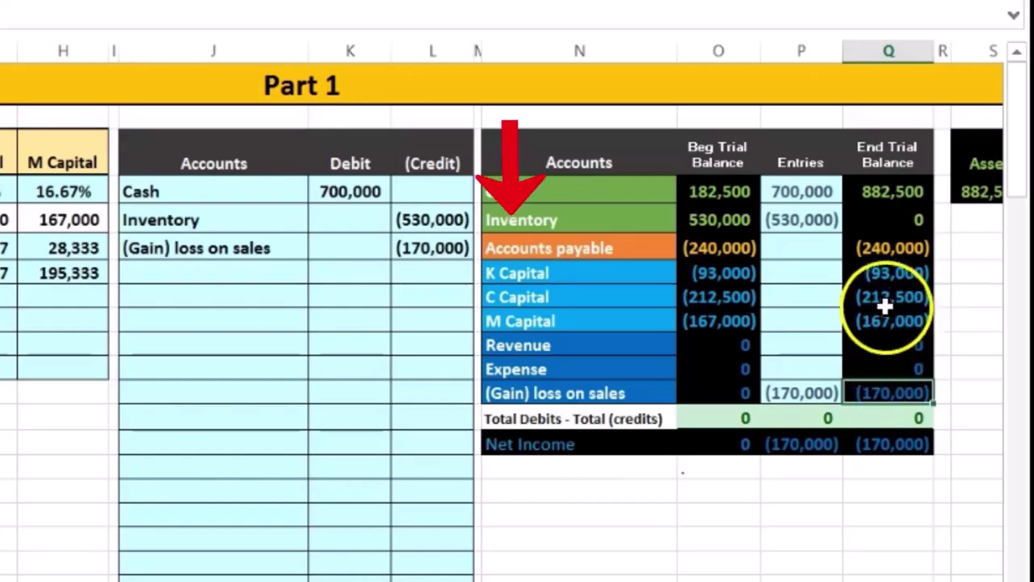
pyautogui.moveTo(666, 271); pyautogui.dragTo(665, 319)
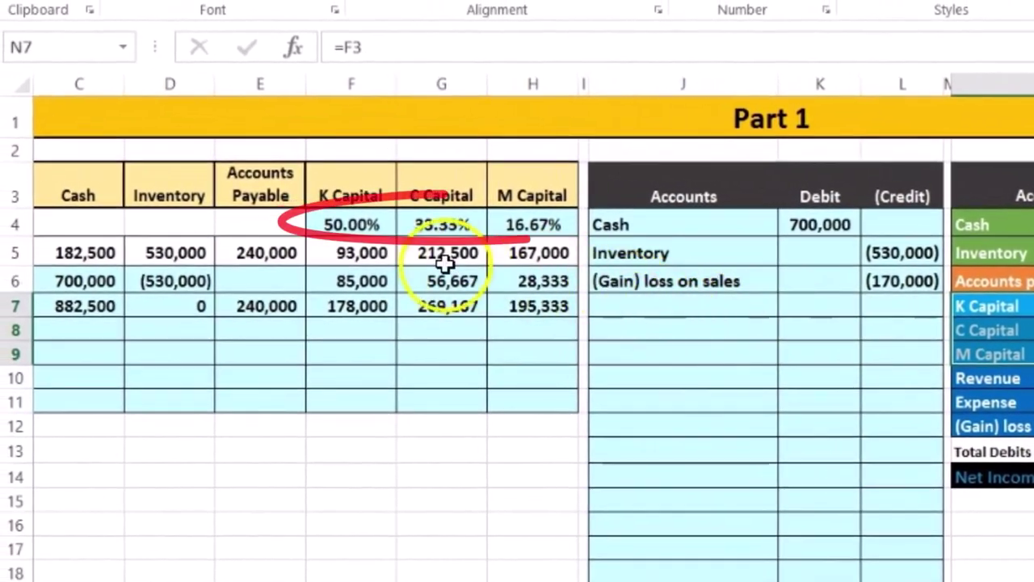
# Step: Copy the (Gain) loss on sales account name from N12 into J8 as values, one blank row below the first journal entry
pyautogui.moveTo(266, 212); pyautogui.dragTo(397, 219)
pyautogui.moveTo(488, 224); pyautogui.dragTo(491, 224)
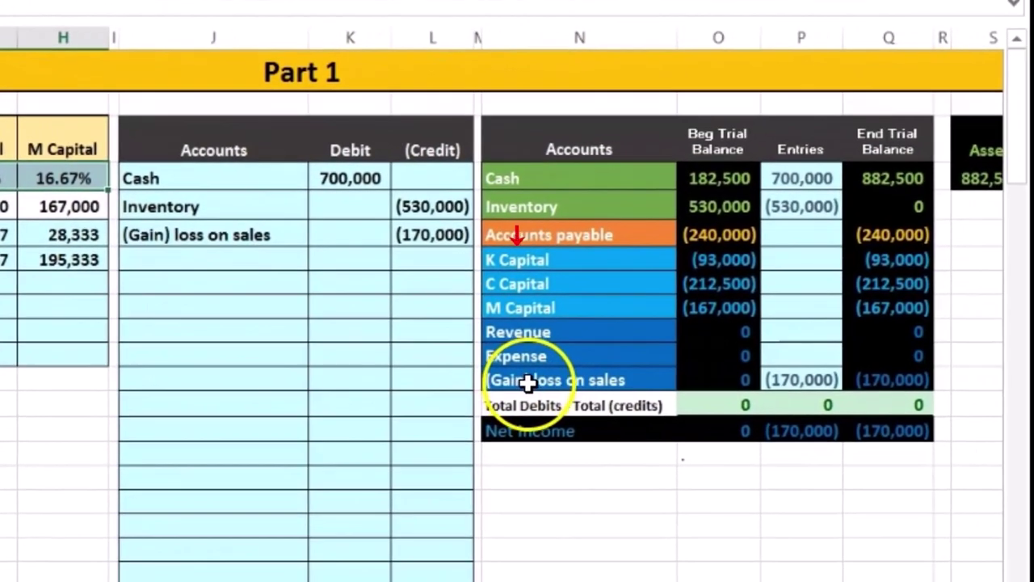
pyautogui.click(842, 414)
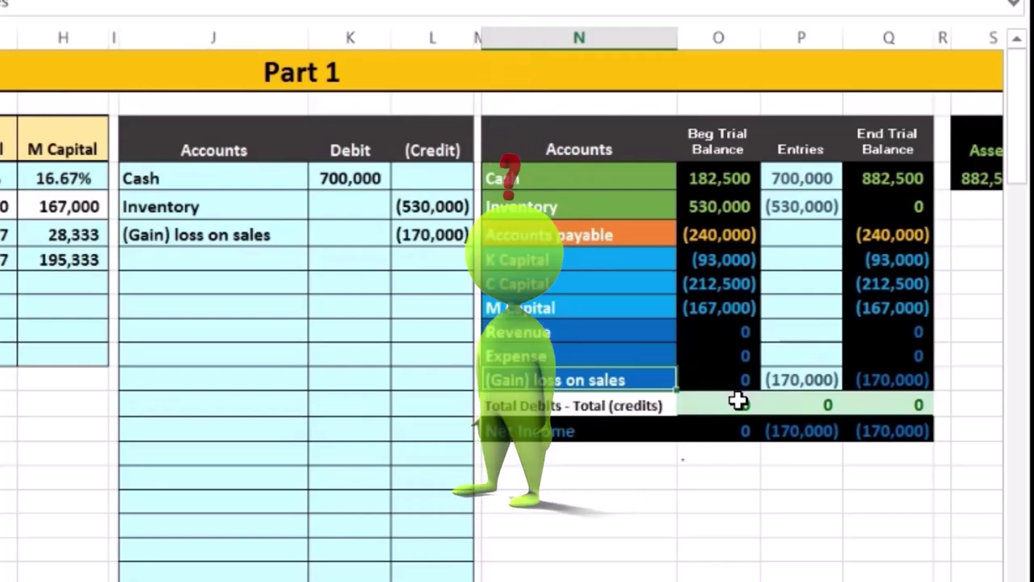
pyautogui.rightClick(676, 383)
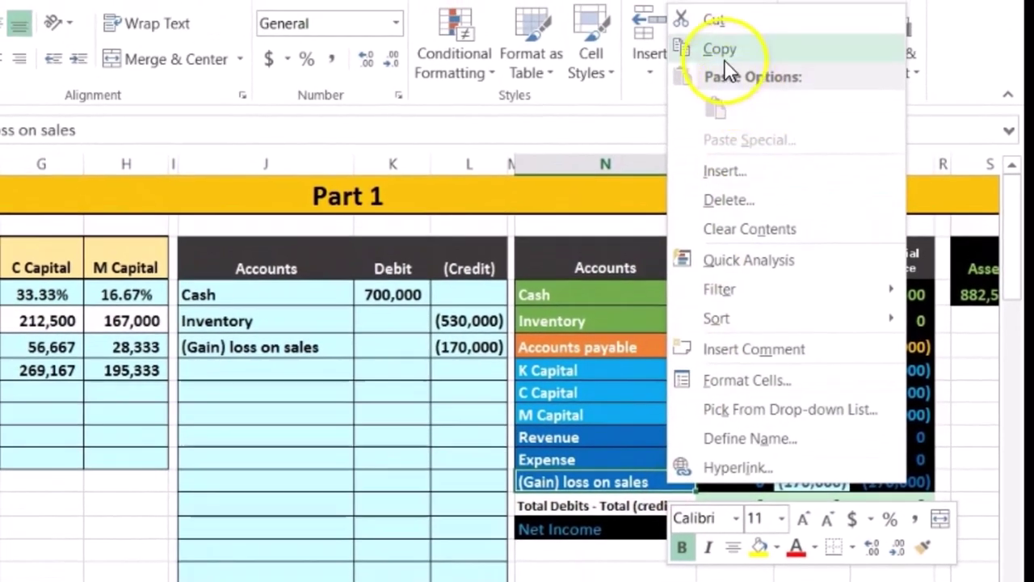
pyautogui.click(716, 19)
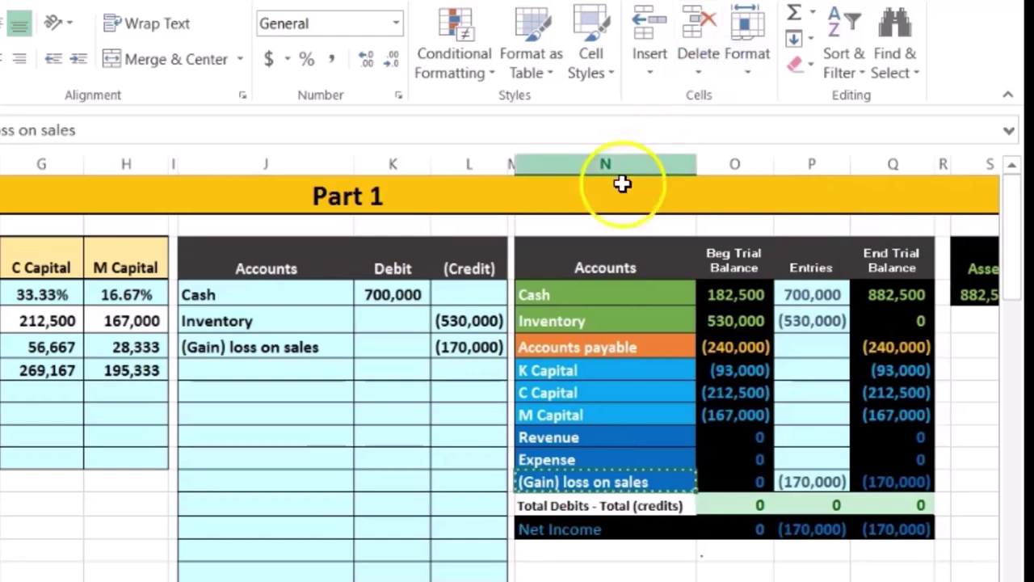
pyautogui.click(315, 391)
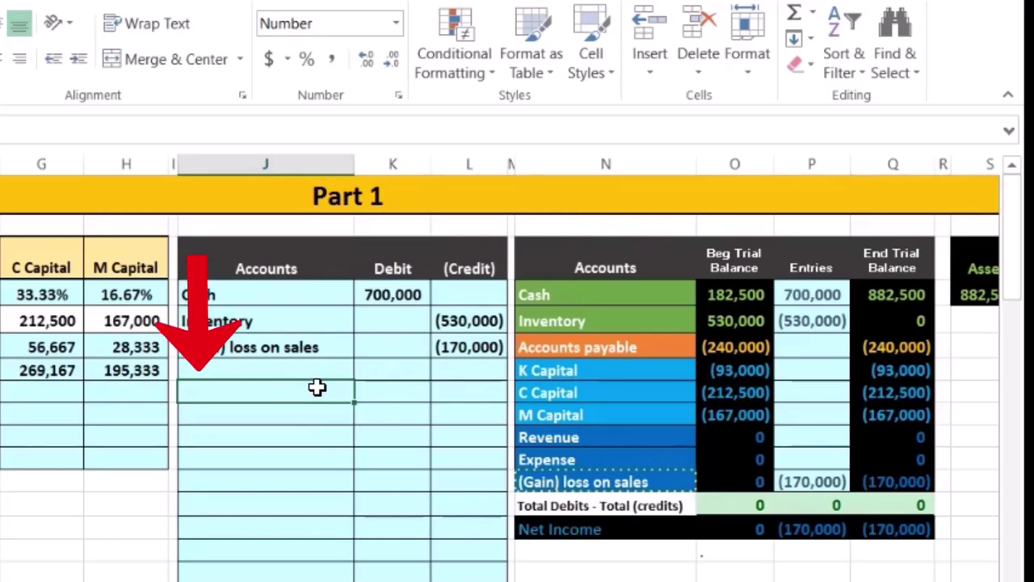
pyautogui.rightClick(317, 388)
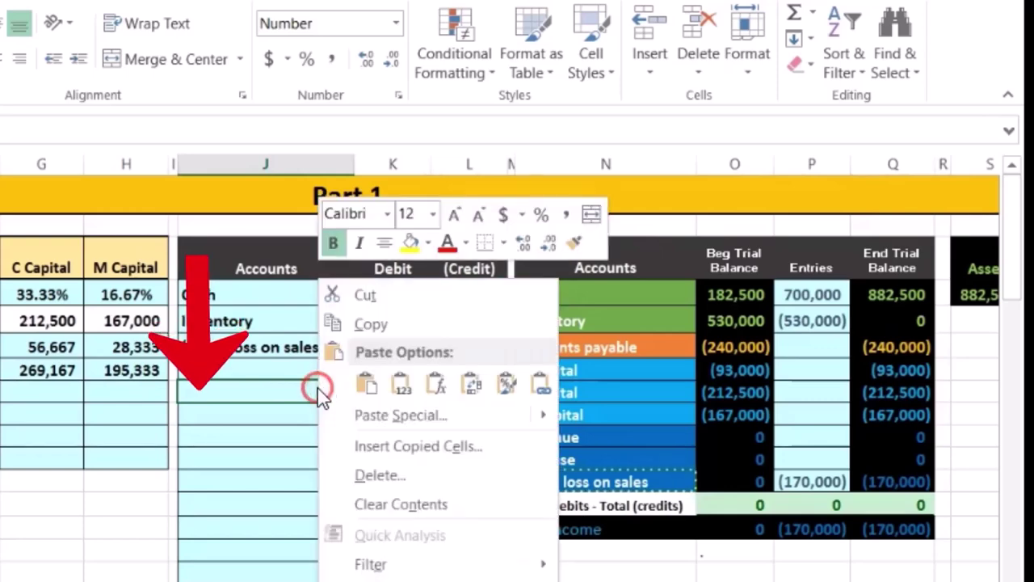
pyautogui.click(399, 385)
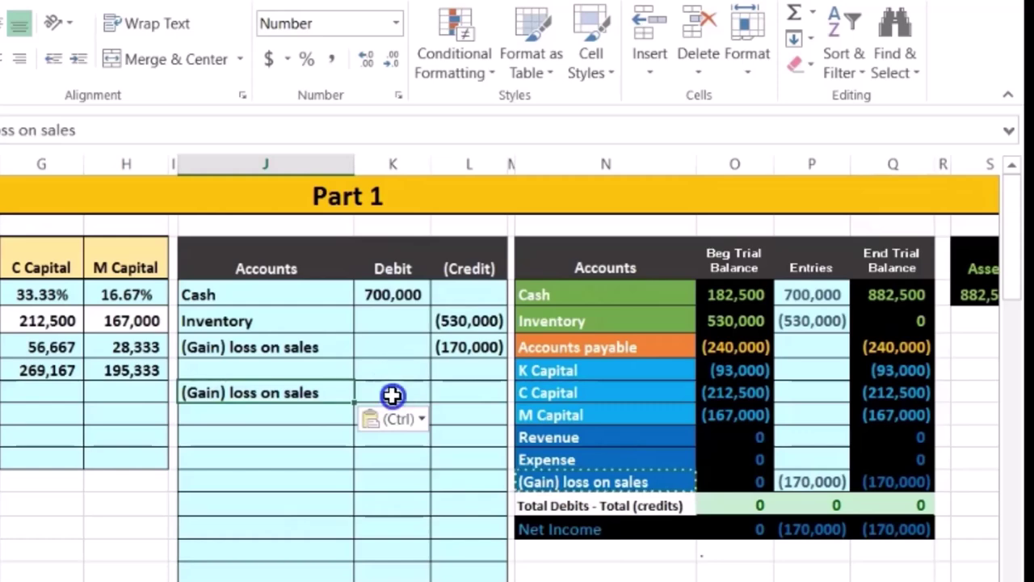
# Step: Debit (Gain) loss on sales in the second journal entry by entering 170,000 in K8
pyautogui.click(392, 394)
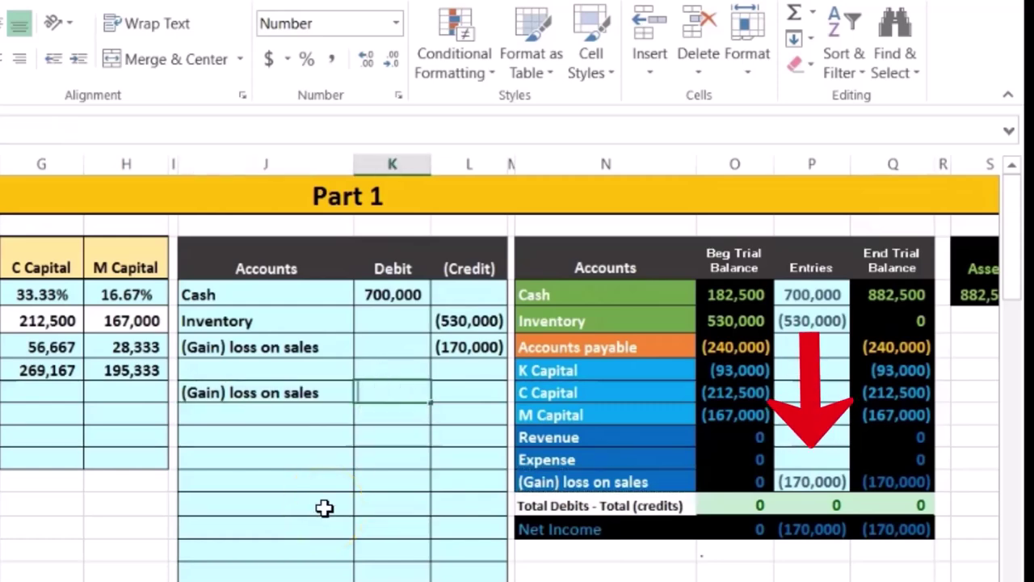
pyautogui.write('17')
pyautogui.write('0,000')
pyautogui.press('Return')
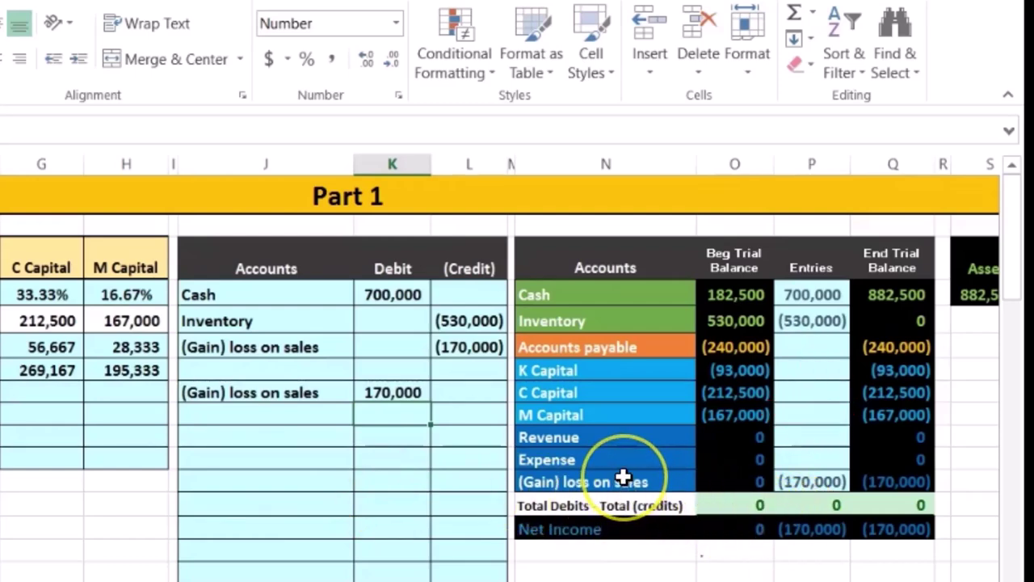
# Step: Copy the K Capital, C Capital and M Capital account names from N7:N9 into J9:J11 as values
pyautogui.moveTo(577, 370); pyautogui.dragTo(599, 415)
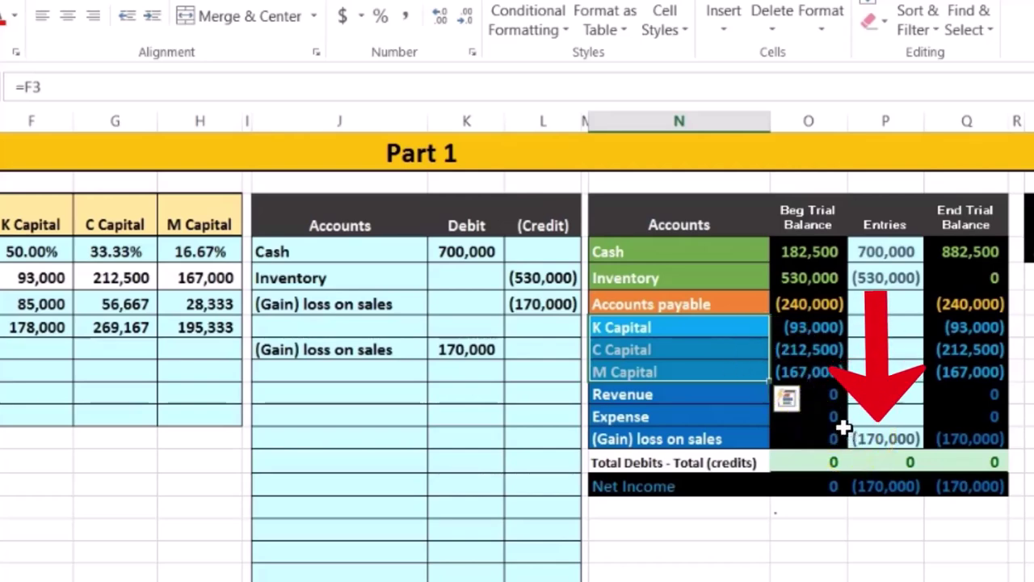
pyautogui.rightClick(715, 347)
pyautogui.press('Escape')
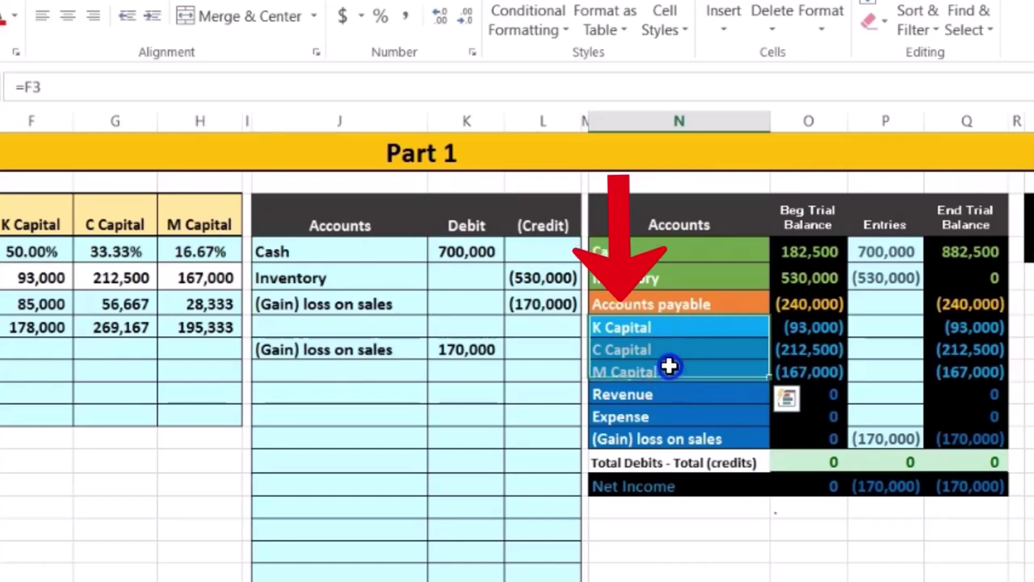
pyautogui.rightClick(686, 362)
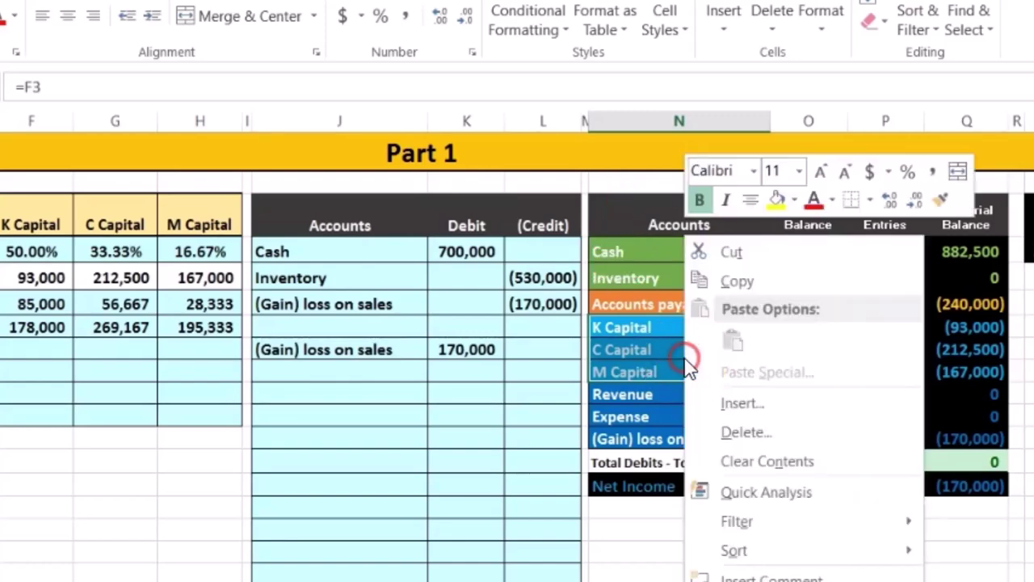
pyautogui.click(732, 281)
pyautogui.click(352, 372)
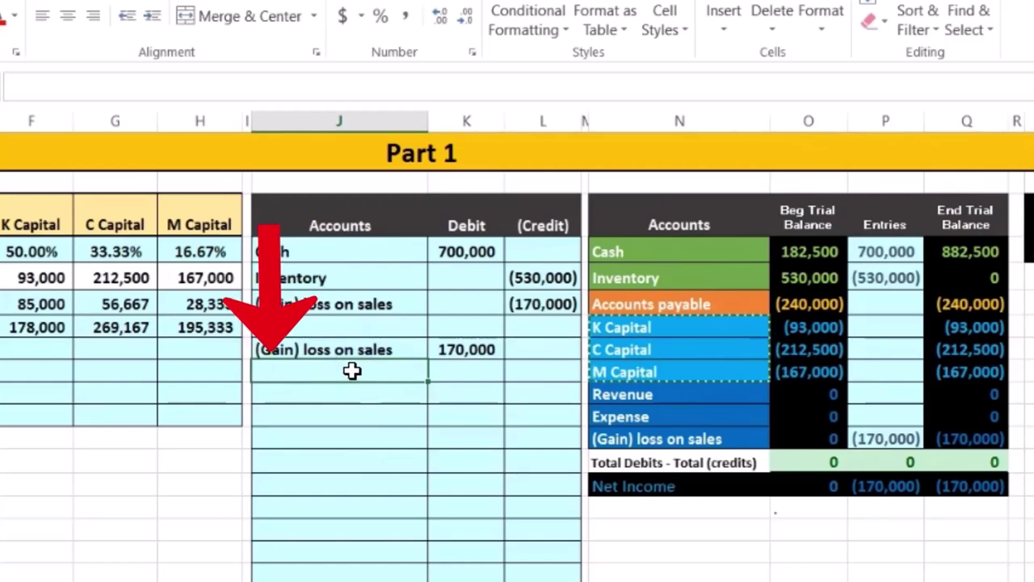
pyautogui.rightClick(352, 372)
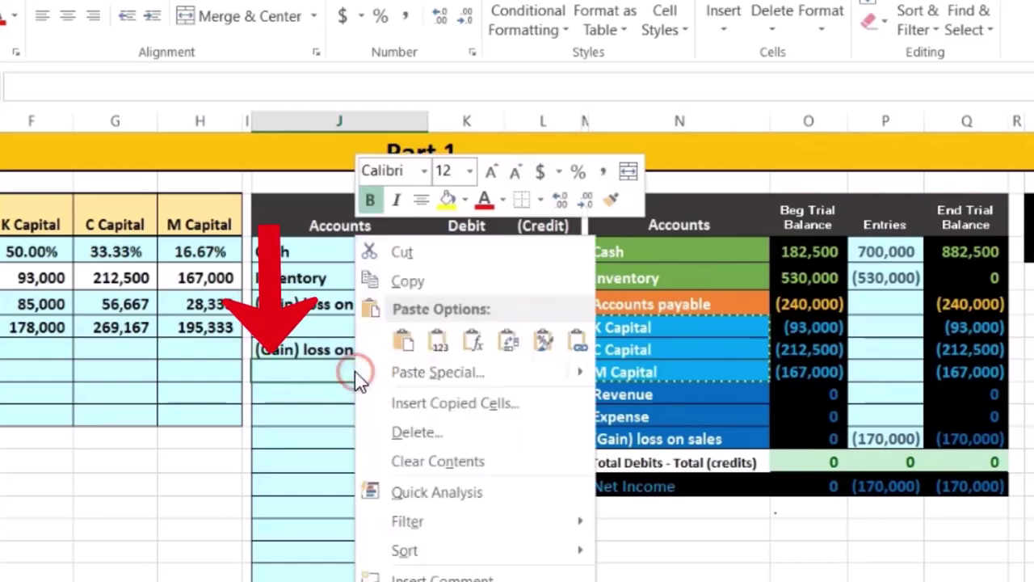
pyautogui.click(435, 350)
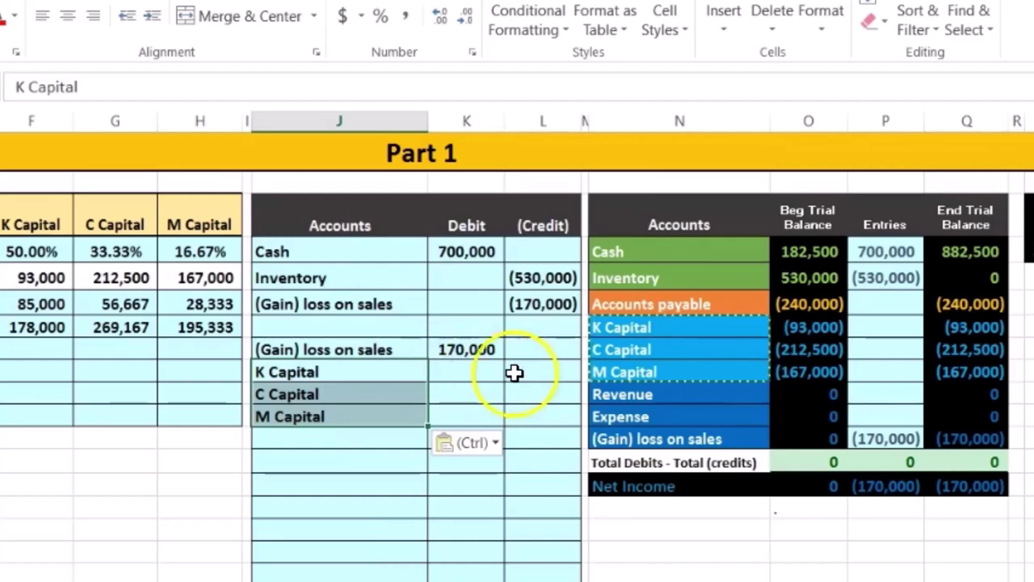
# Step: Credit K Capital with its share of the gain by entering -K8*F4 in L9
pyautogui.click(525, 371)
pyautogui.moveTo(162, 276)
pyautogui.mouseDown()
pyautogui.moveTo(178, 322)
pyautogui.moveTo(28, 328)
pyautogui.mouseUp()
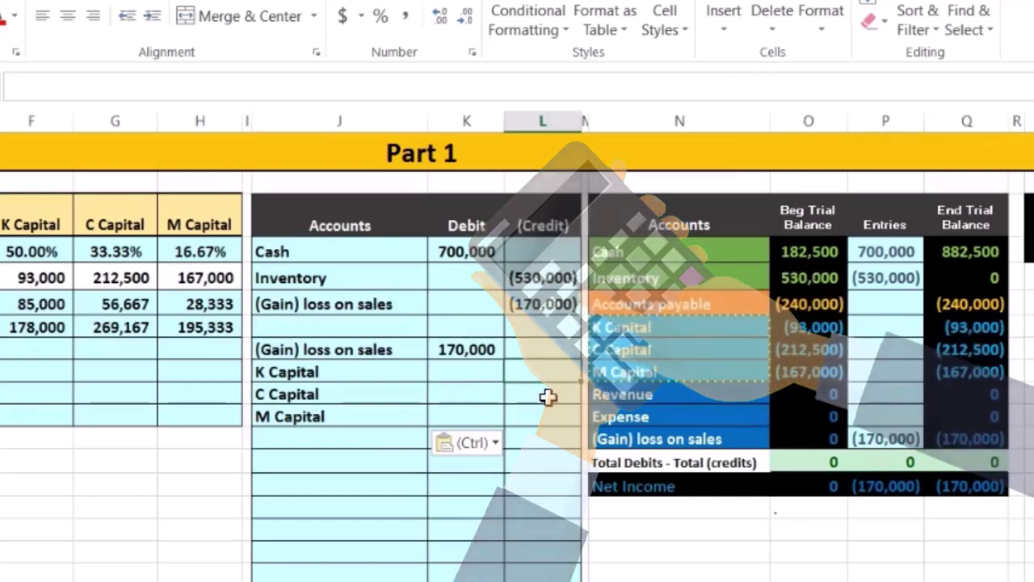
pyautogui.write('-')
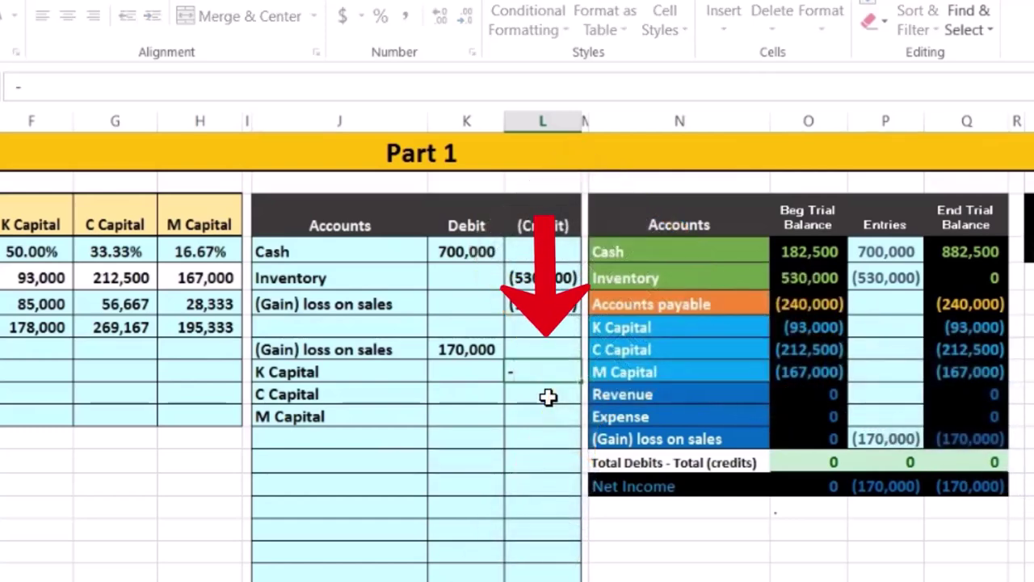
pyautogui.click(469, 352)
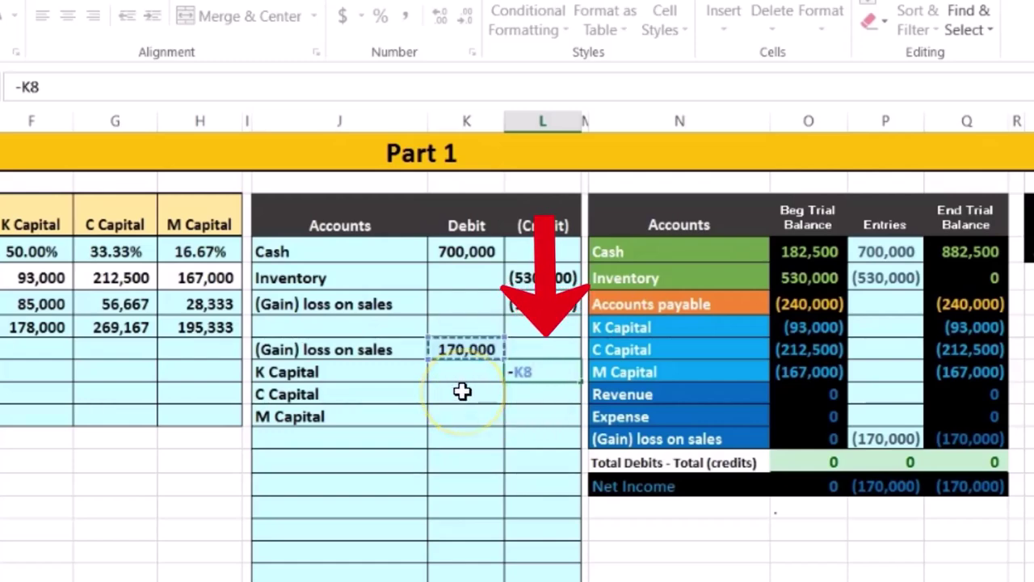
pyautogui.click(368, 377)
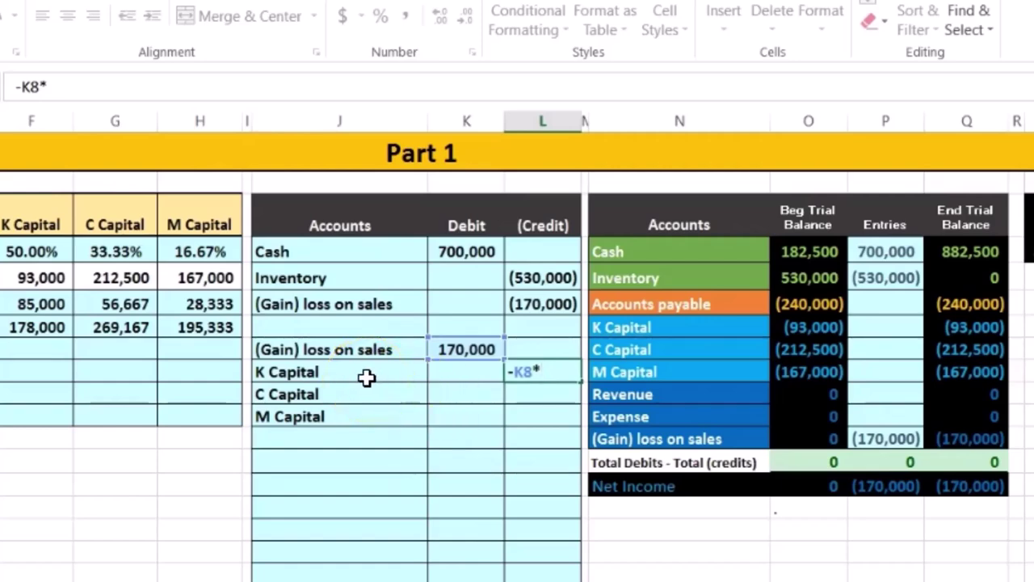
pyautogui.write('*')
pyautogui.click(65, 252)
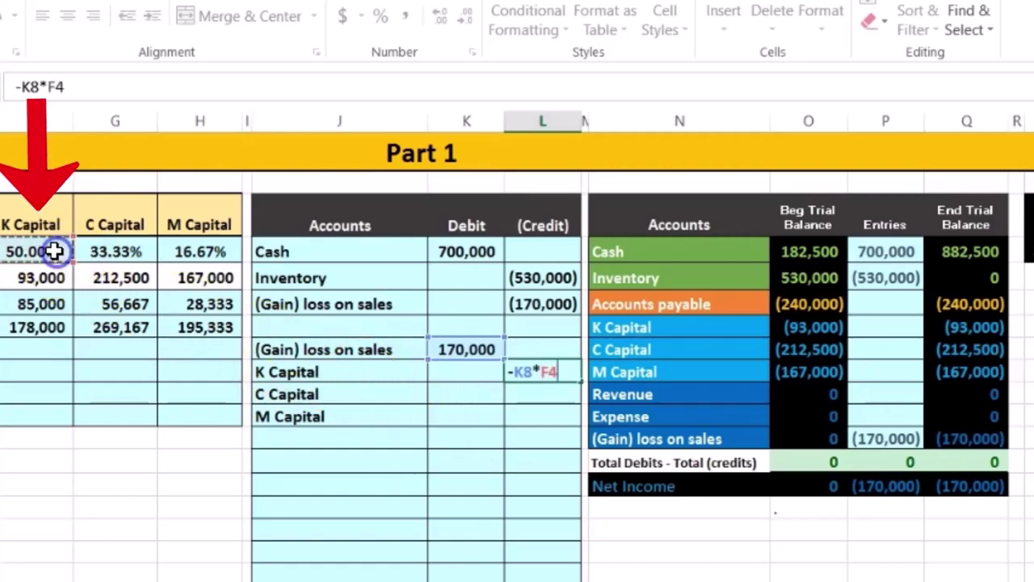
pyautogui.press('Return')
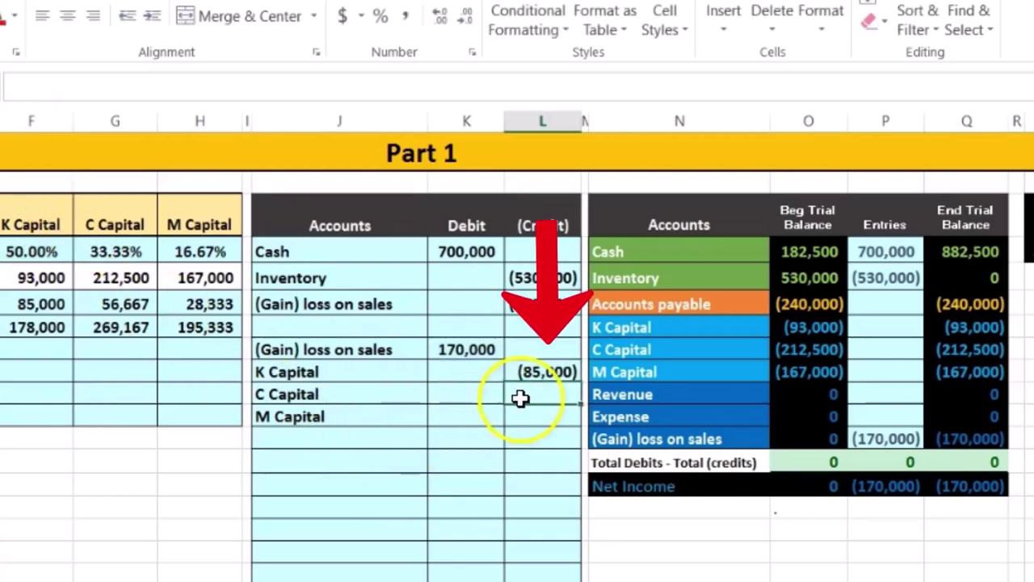
# Step: Credit C Capital with its share of the gain by entering -K8*G4 in L10, and check the ratio formula in G4
pyautogui.write('-K8*')
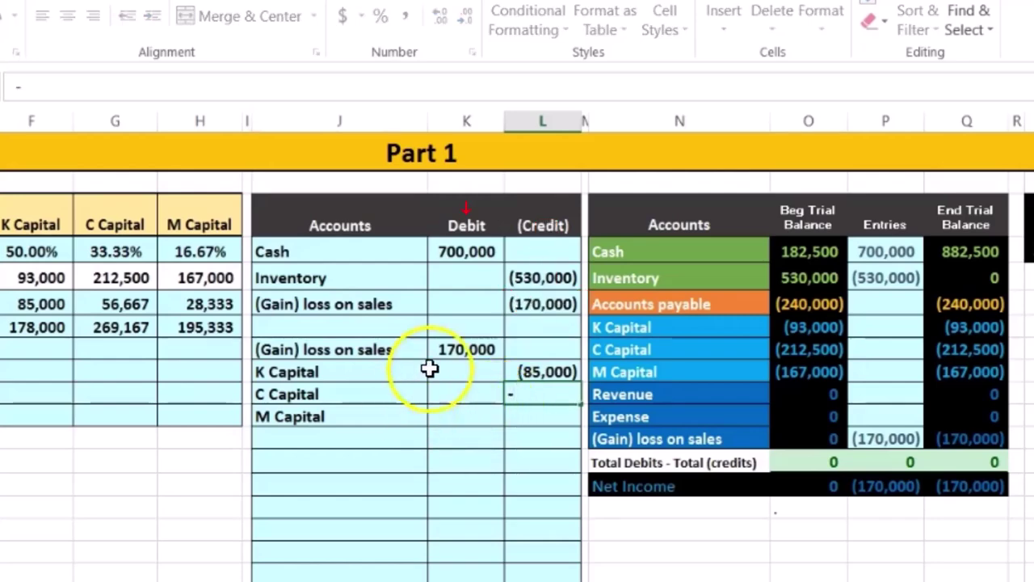
pyautogui.click(457, 348)
pyautogui.write('*')
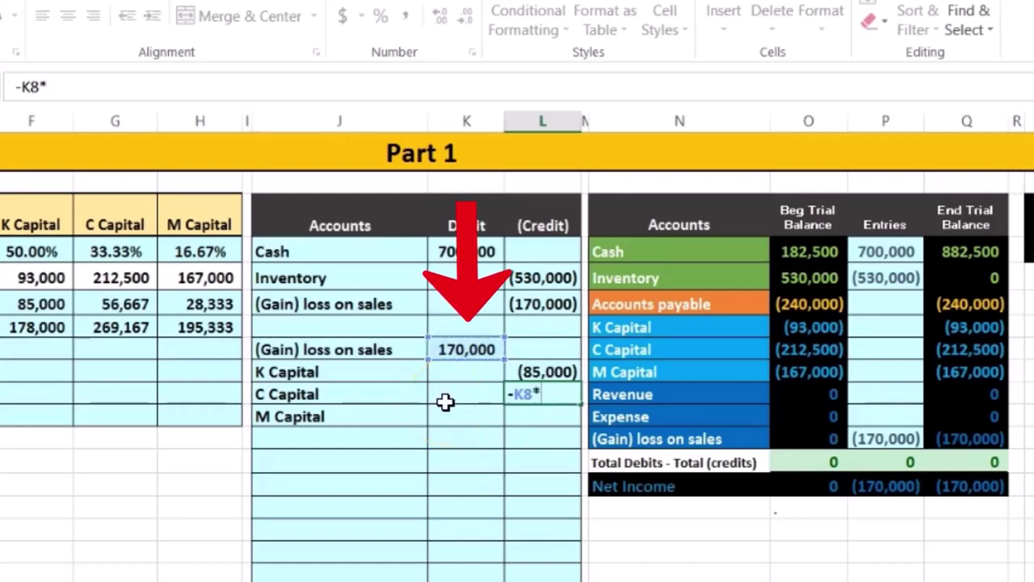
pyautogui.click(136, 252)
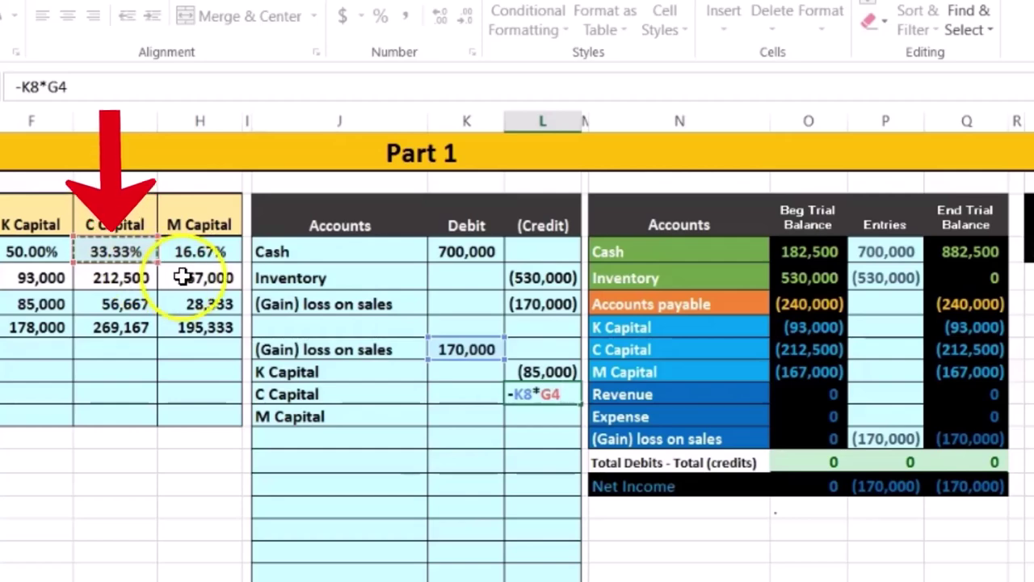
pyautogui.press('Return')
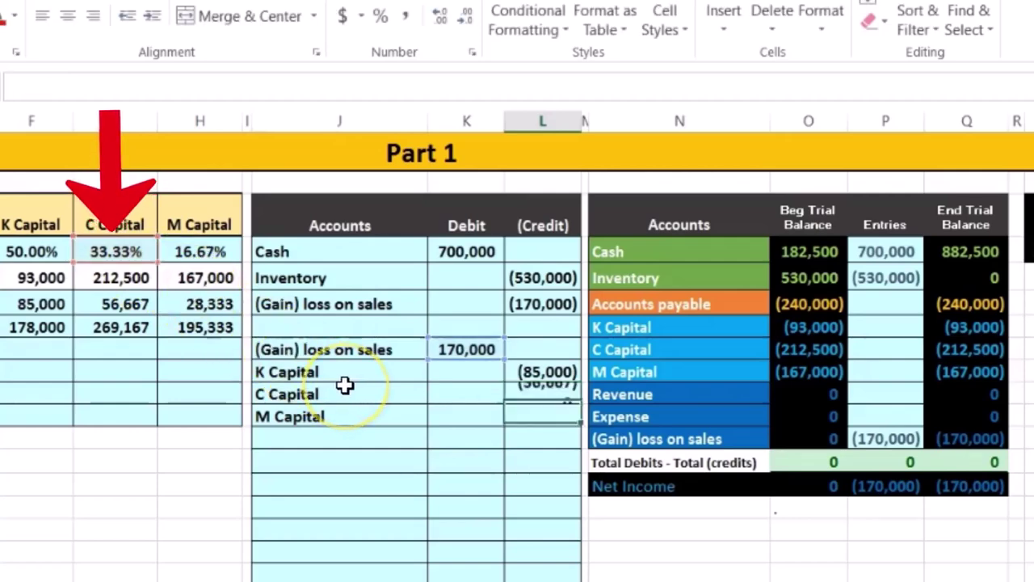
pyautogui.click(519, 394)
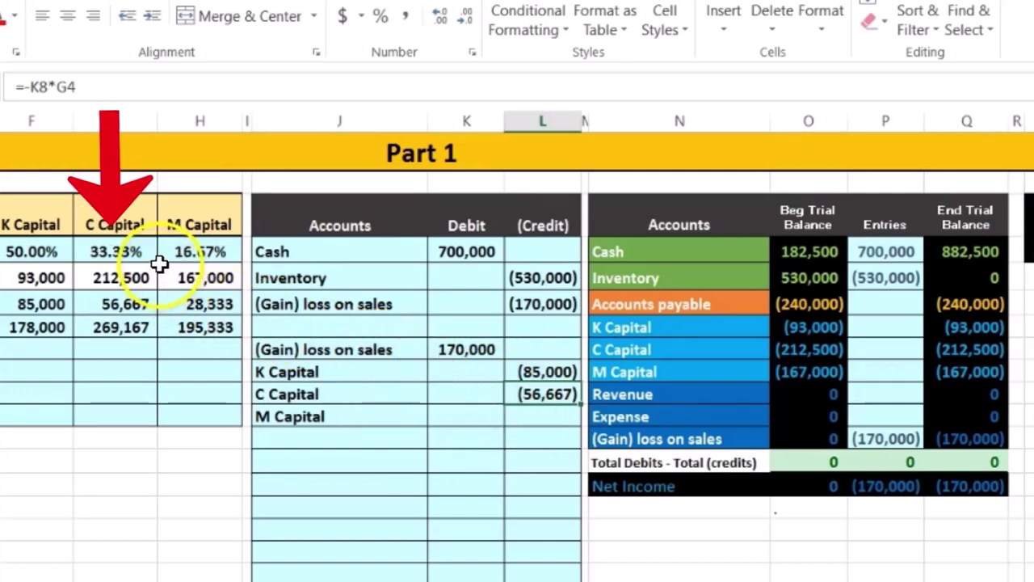
pyautogui.click(135, 252)
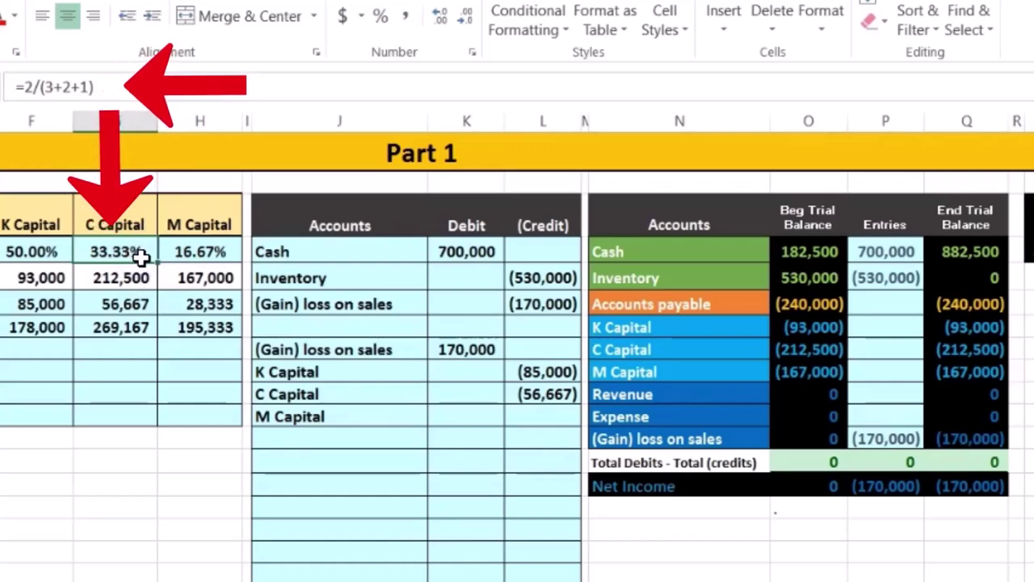
pyautogui.click(525, 398)
pyautogui.click(518, 402)
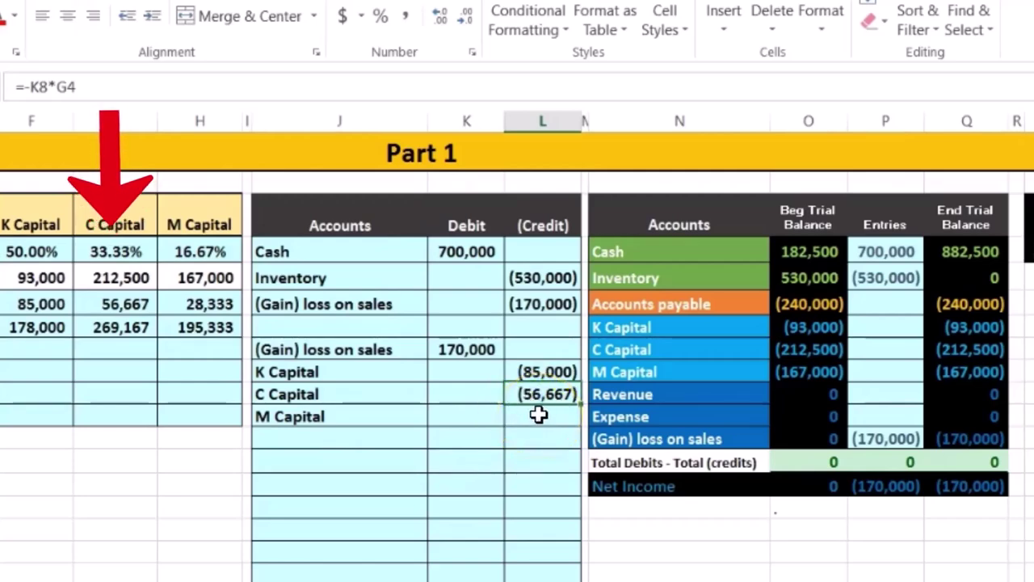
# Step: Credit M Capital with its share of the gain by entering -K8*H4 in L11, and check the sum of the three capital credits
pyautogui.click(538, 413)
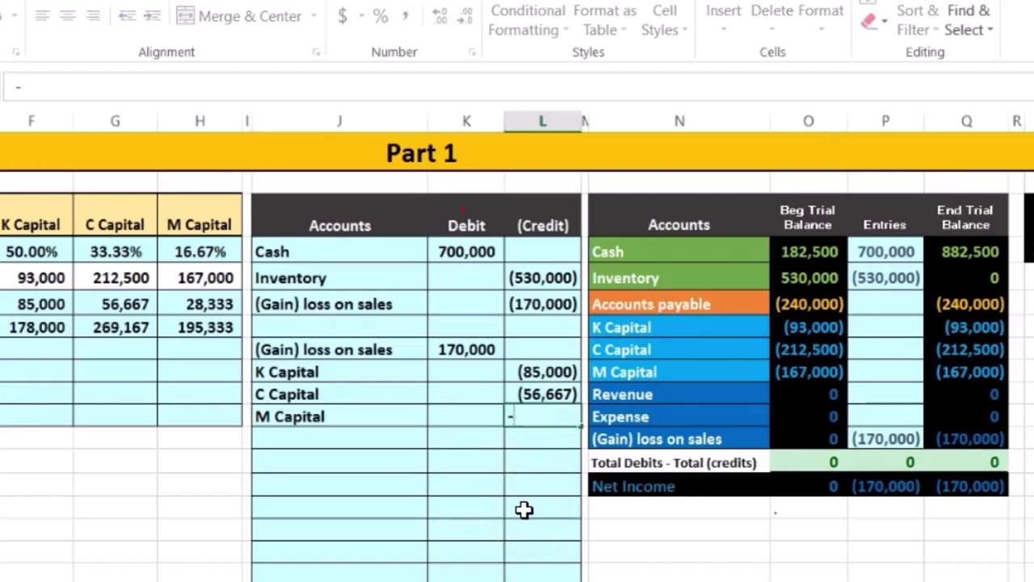
pyautogui.write('-')
pyautogui.click(454, 349)
pyautogui.write('*')
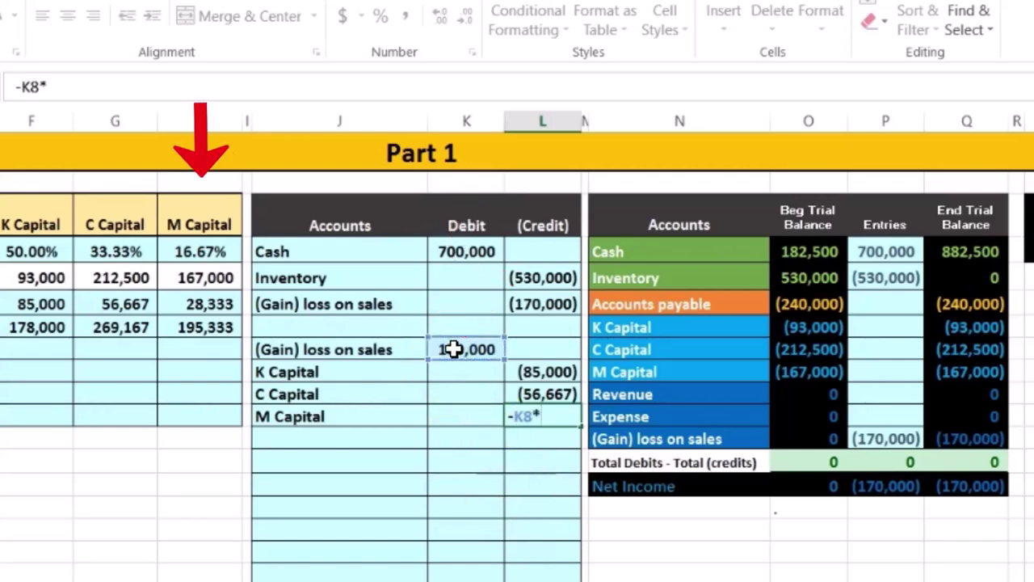
pyautogui.click(207, 250)
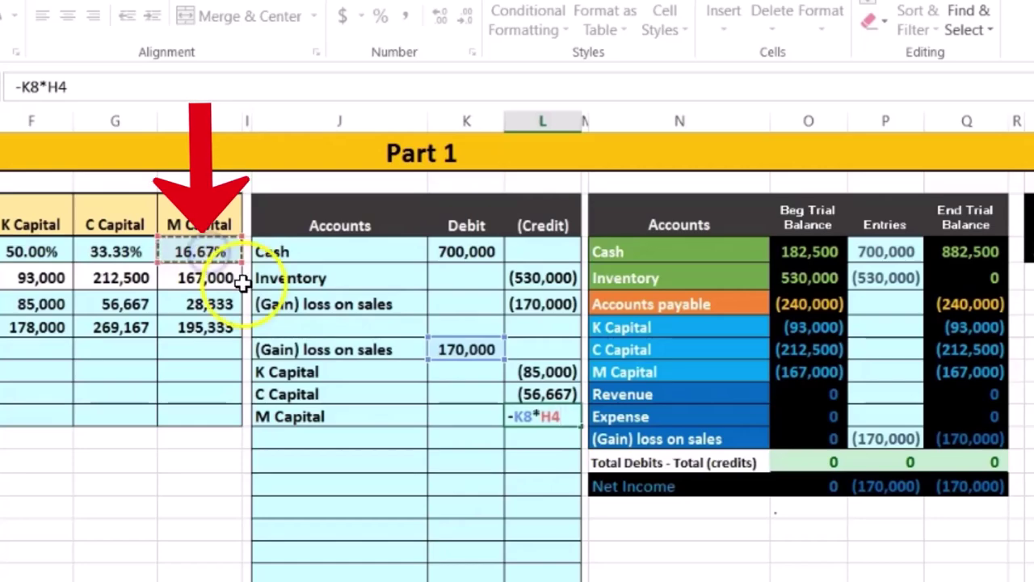
pyautogui.press('Return')
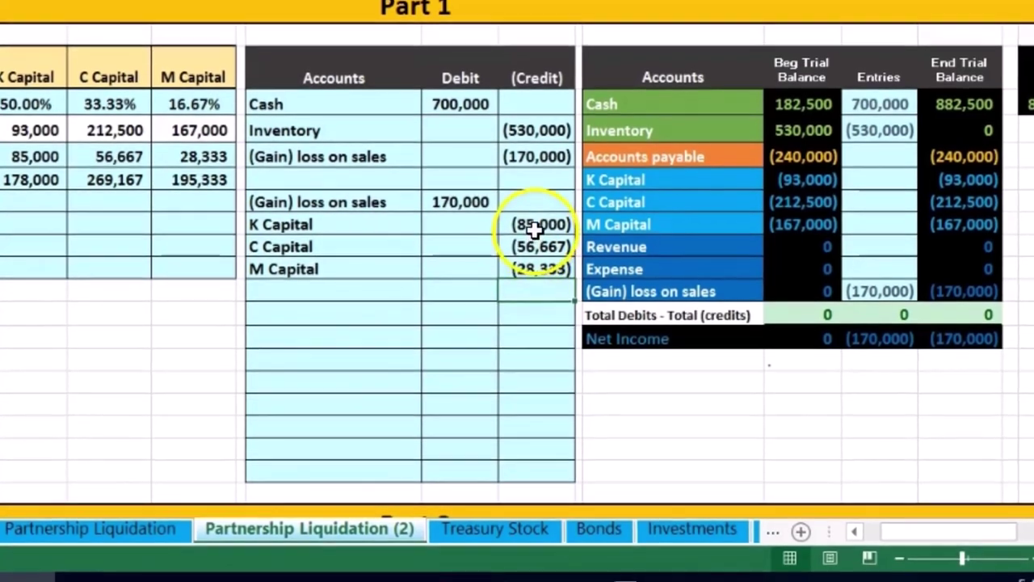
pyautogui.moveTo(535, 229); pyautogui.dragTo(528, 259)
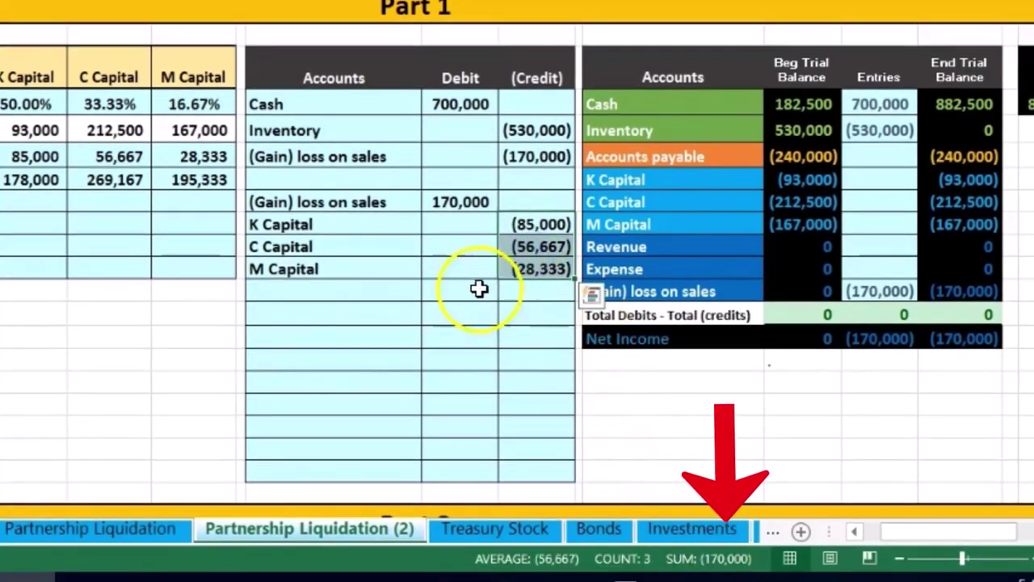
pyautogui.moveTo(431, 203); pyautogui.dragTo(523, 269)
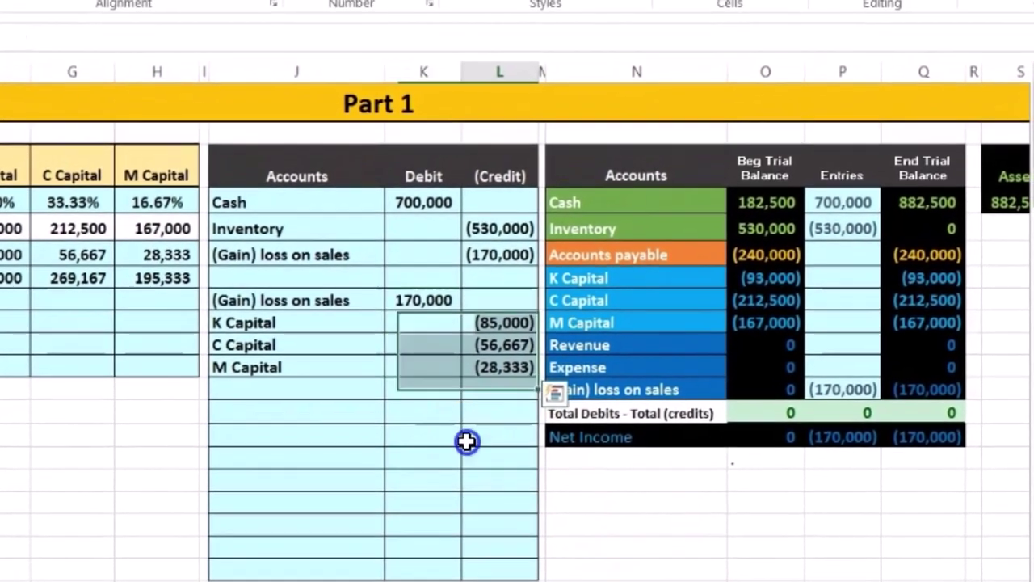
pyautogui.click(467, 441)
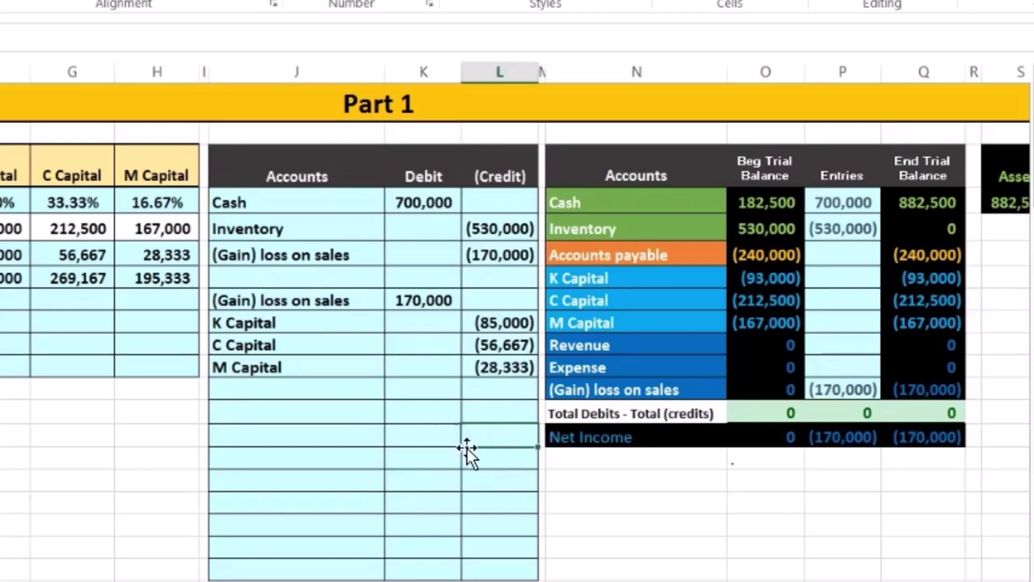
# Step: Post the gain-closing debit to the trial balance by extending the (Gain) loss on sales entry in P12 to =L6+K8
pyautogui.moveTo(304, 296); pyautogui.dragTo(402, 302)
pyautogui.moveTo(665, 390); pyautogui.dragTo(920, 396)
pyautogui.click(864, 387)
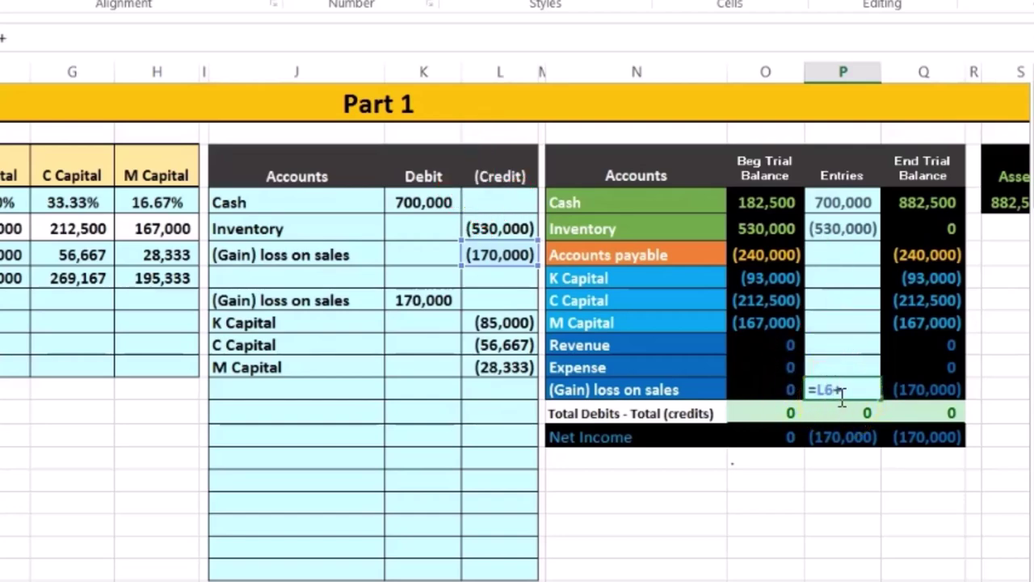
pyautogui.click(426, 300)
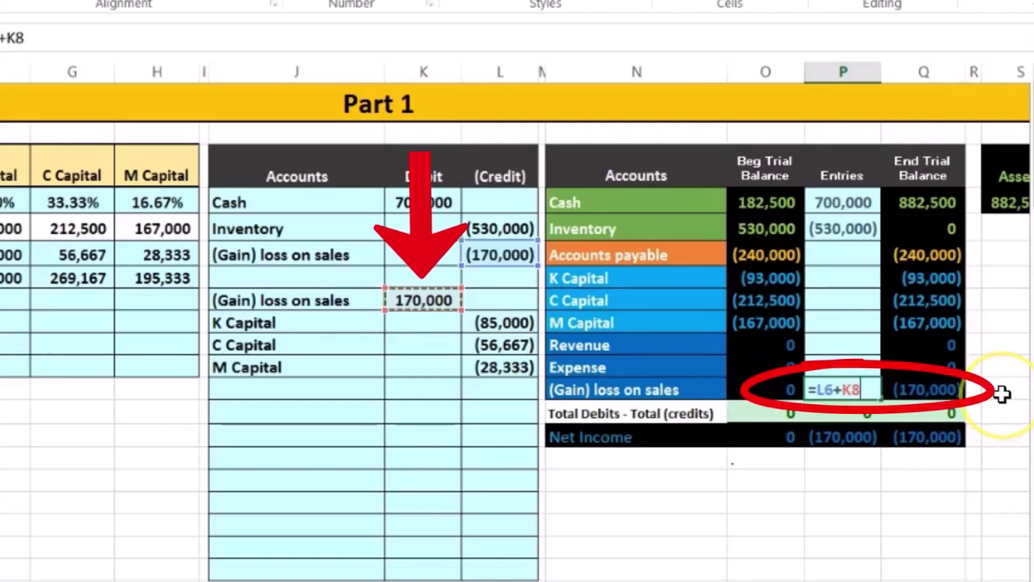
pyautogui.press('Return')
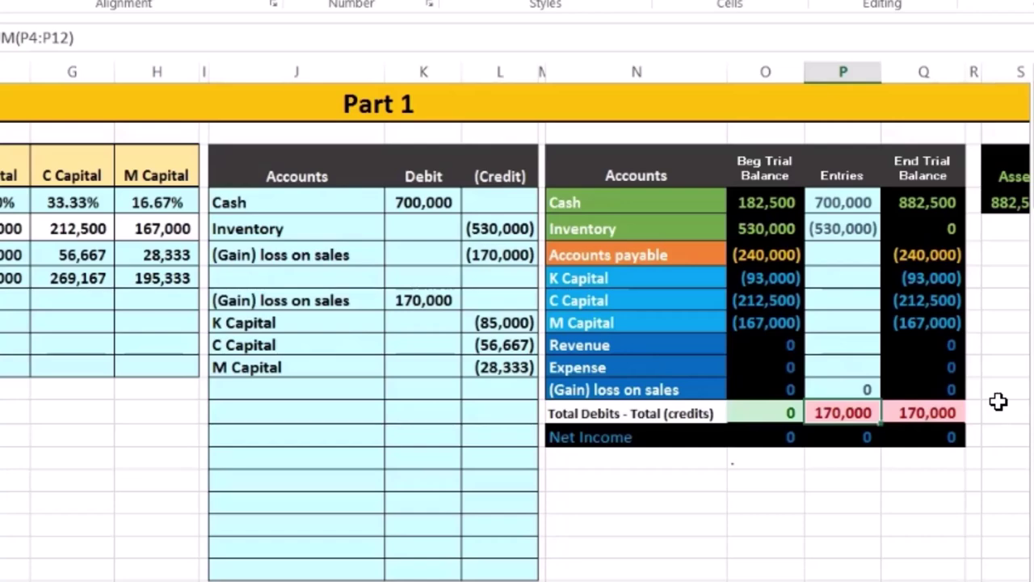
# Step: Post the K Capital credit to the trial balance by linking its Entries cell P7 to L9
pyautogui.click(844, 282)
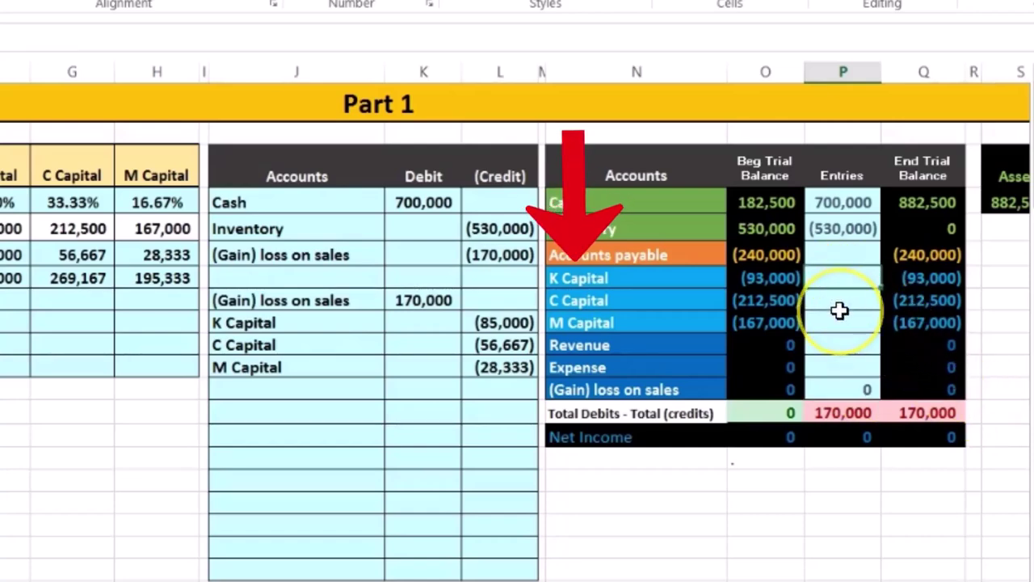
pyautogui.moveTo(289, 324); pyautogui.dragTo(503, 323)
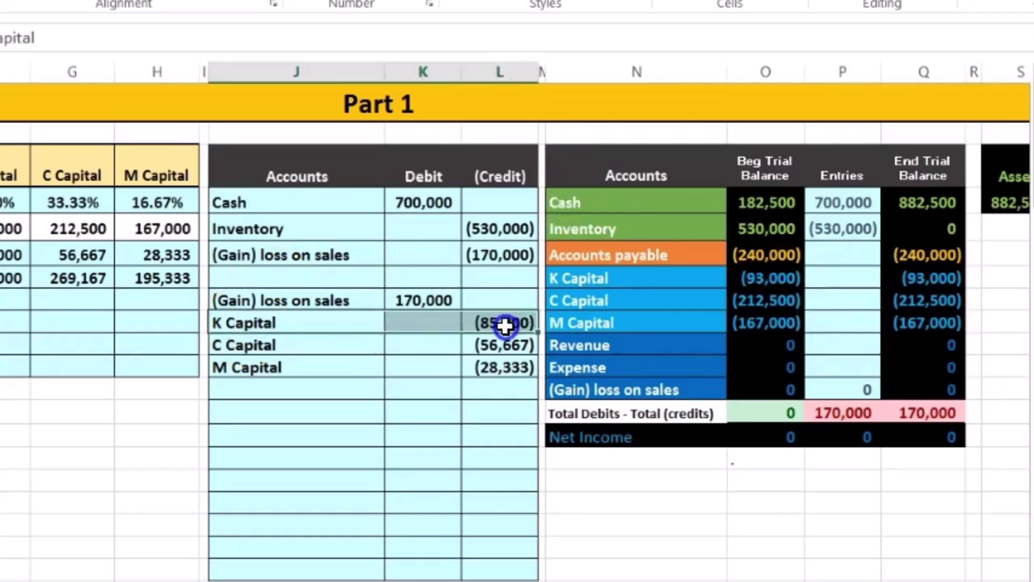
pyautogui.click(639, 277)
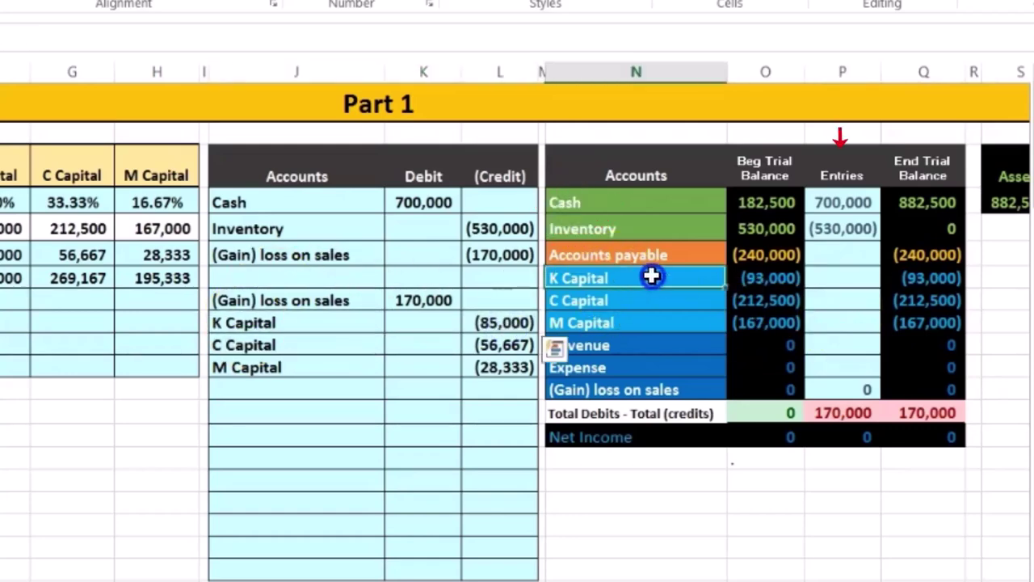
pyautogui.click(857, 277)
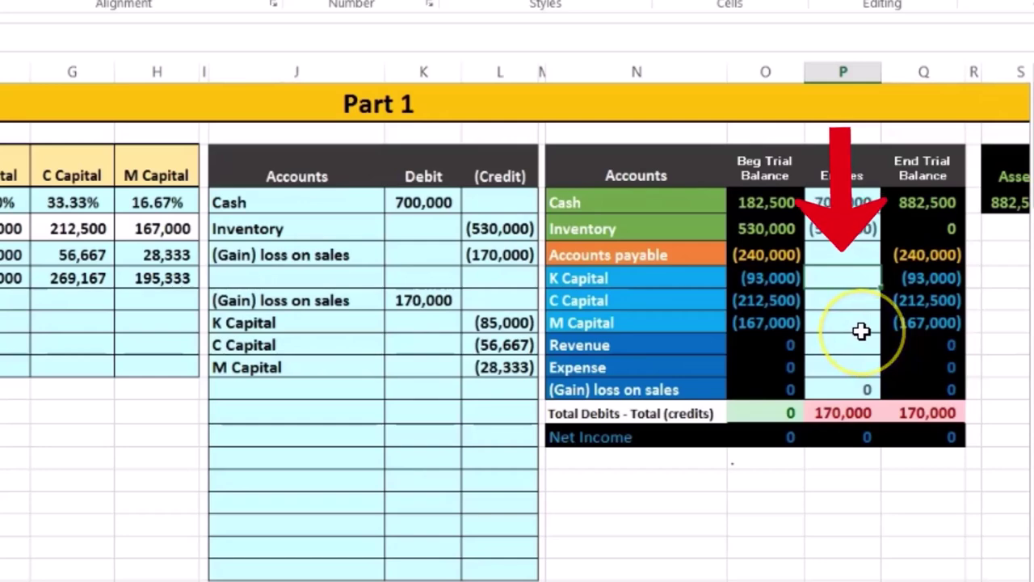
pyautogui.write('=')
pyautogui.click(505, 323)
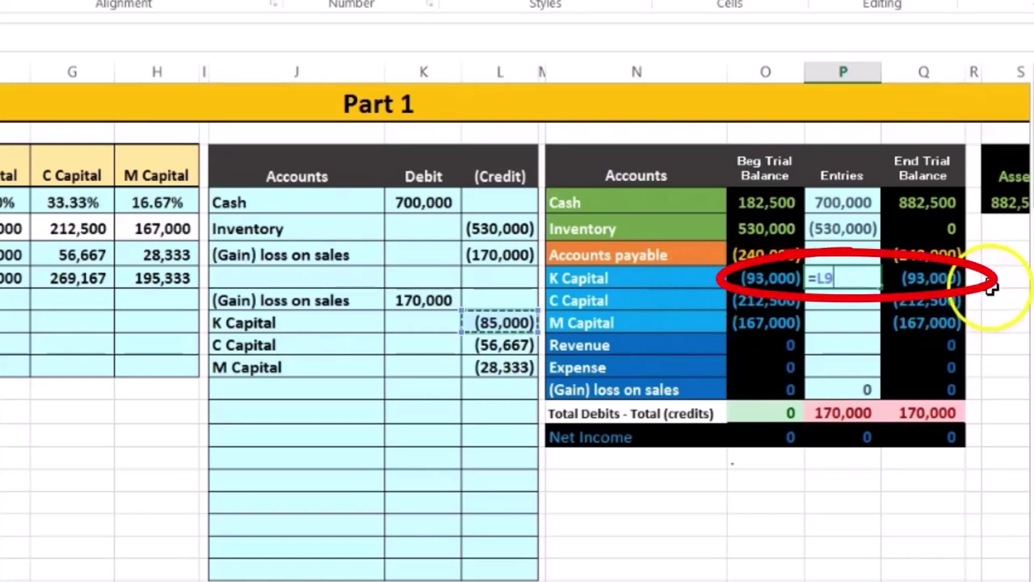
pyautogui.press('Return')
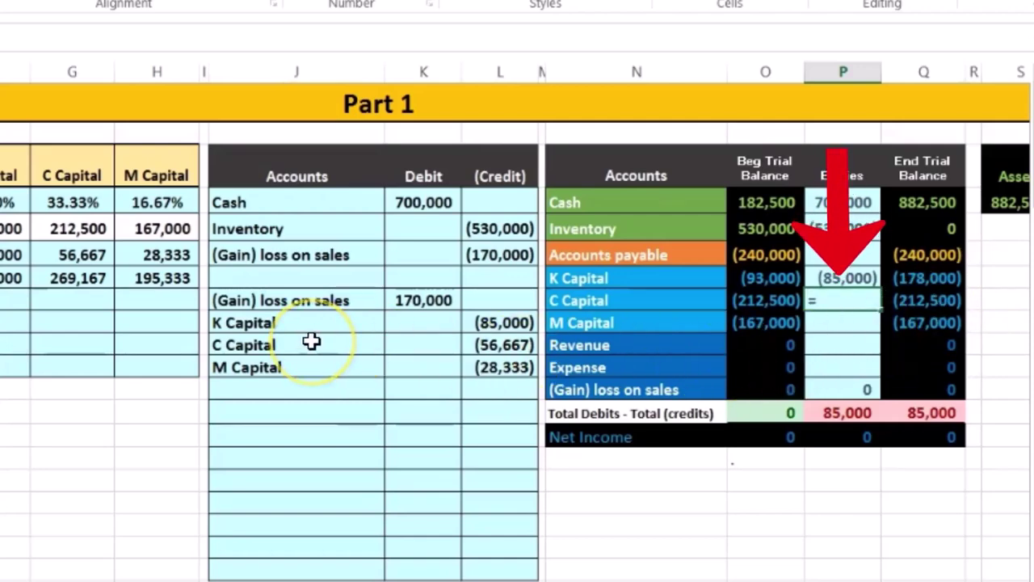
# Step: Post the C Capital and M Capital credits to the trial balance by linking P8 to L10 and P9 to L11
pyautogui.click(479, 342)
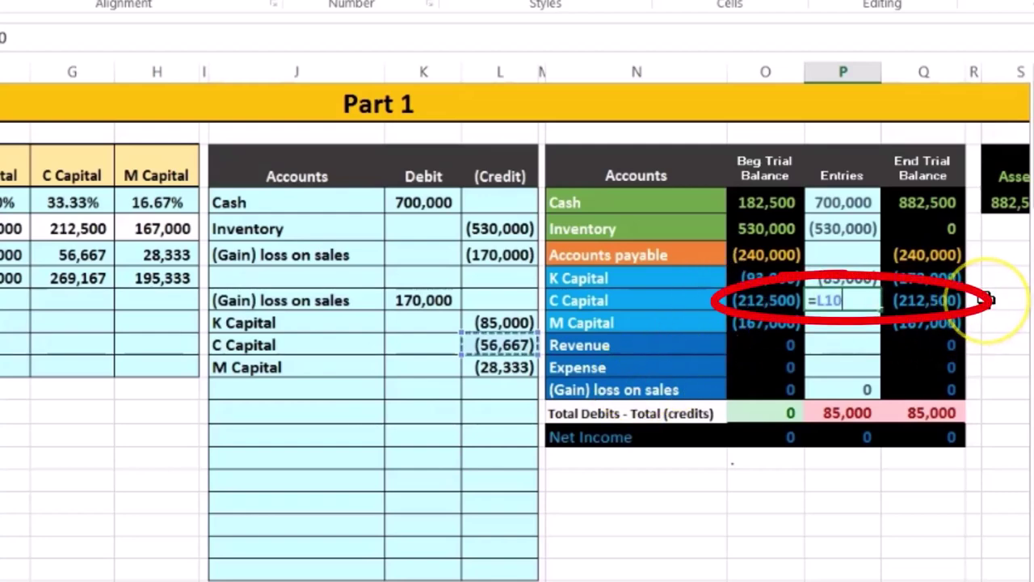
pyautogui.press('Return')
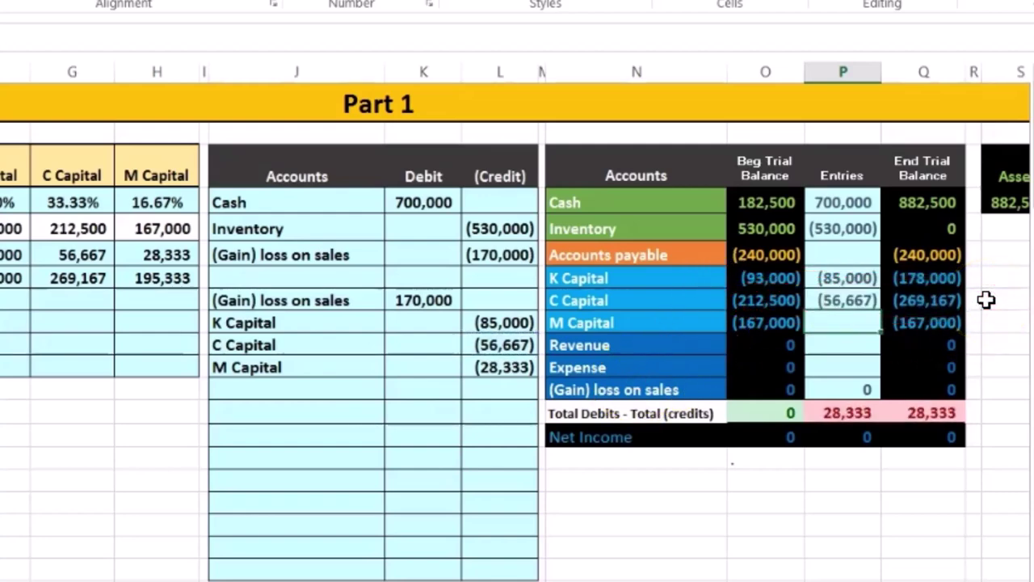
pyautogui.moveTo(380, 369); pyautogui.dragTo(501, 373)
pyautogui.moveTo(578, 320); pyautogui.dragTo(775, 329)
pyautogui.click(825, 323)
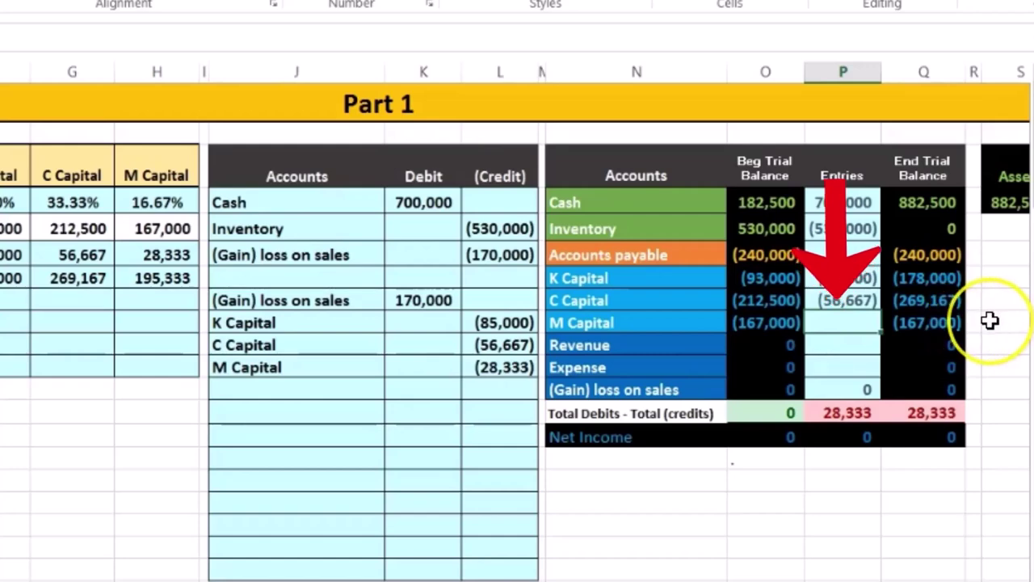
pyautogui.click(471, 368)
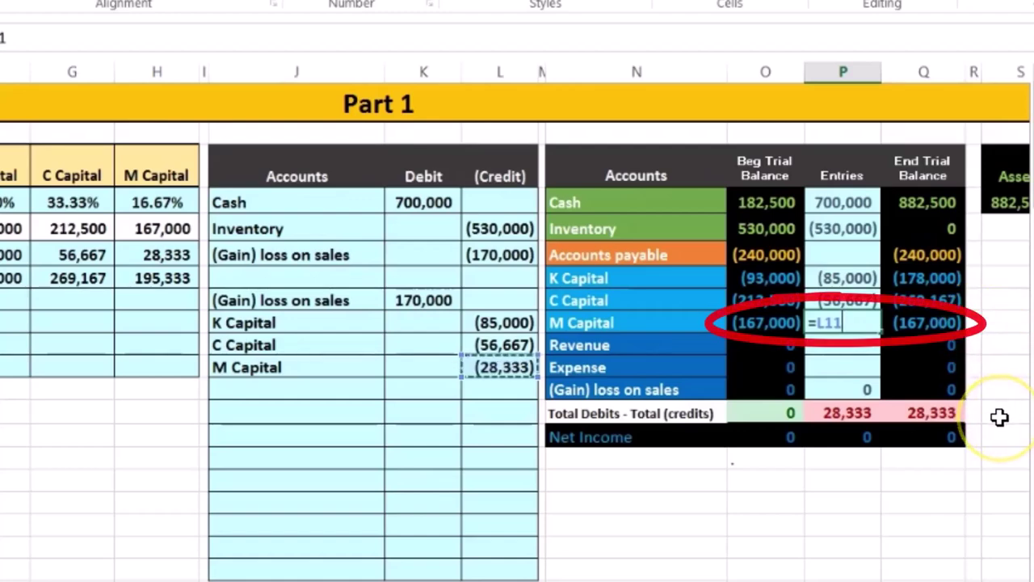
pyautogui.press('Return')
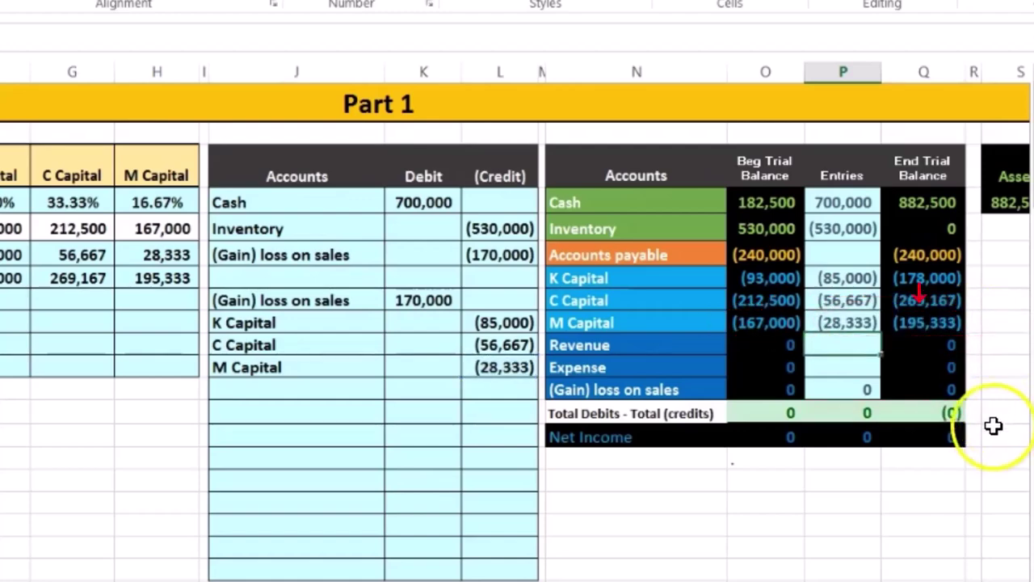
# Step: Compare the ending trial balance's net income, capital, inventory and accounts payable figures with the Balance row of the liquidation schedule
pyautogui.click(952, 434)
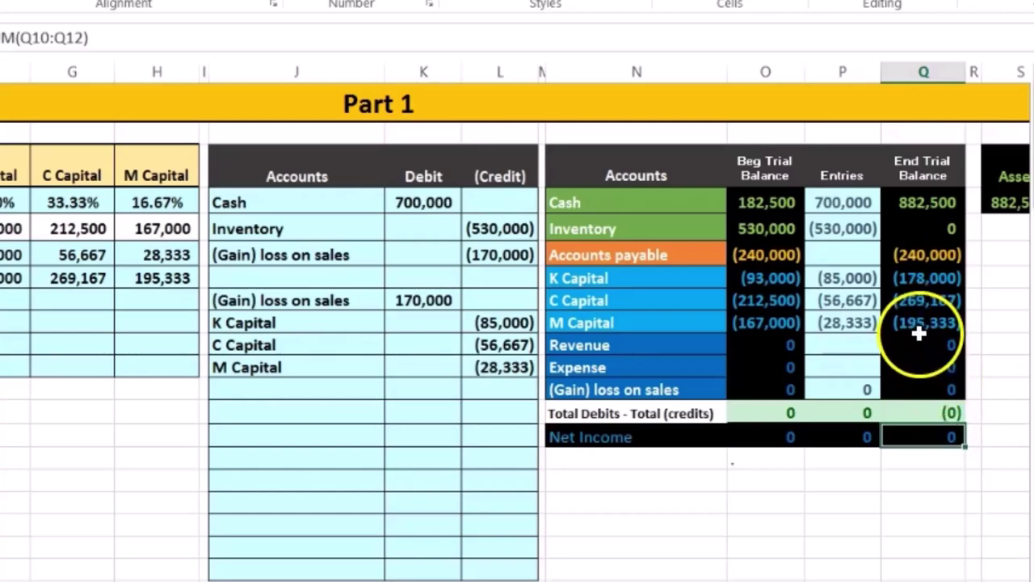
pyautogui.moveTo(921, 281); pyautogui.dragTo(916, 323)
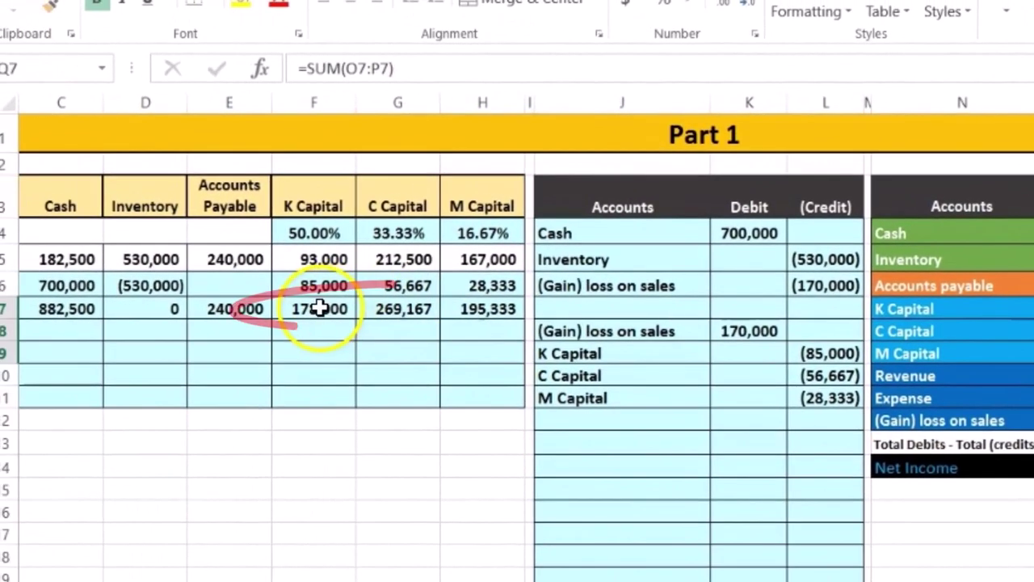
pyautogui.moveTo(320, 308); pyautogui.dragTo(455, 315)
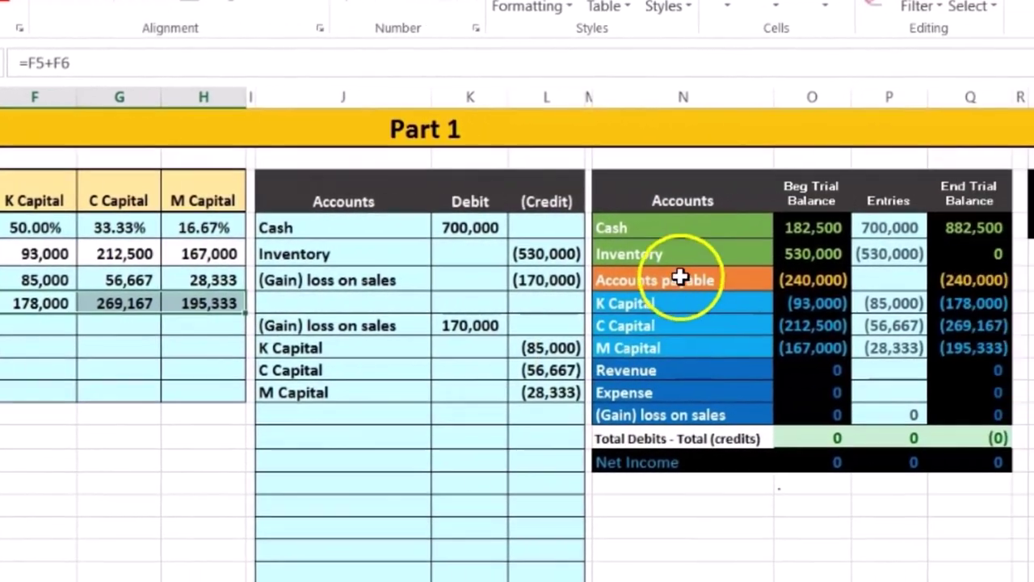
pyautogui.moveTo(646, 254); pyautogui.dragTo(918, 252)
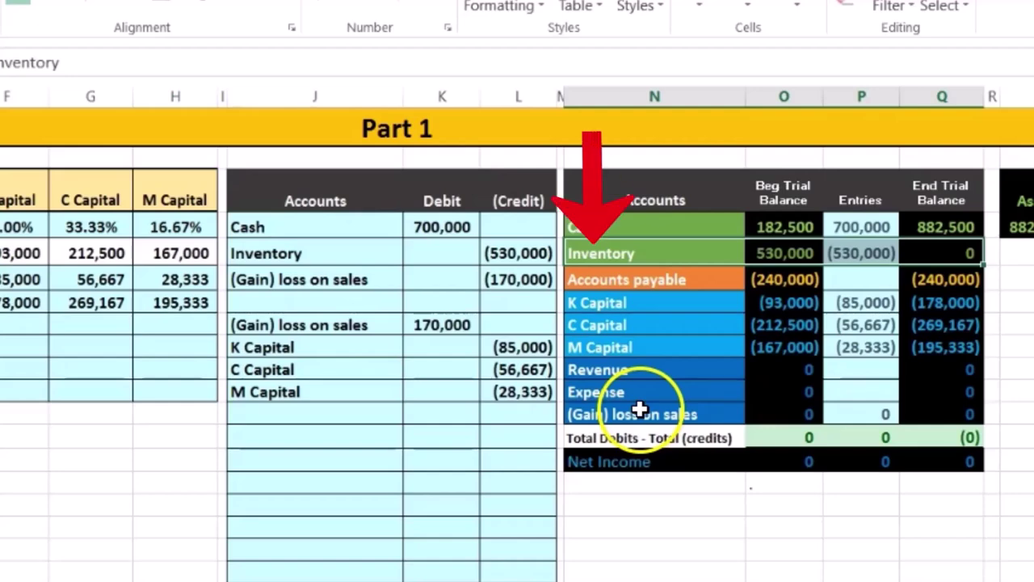
pyautogui.click(661, 279)
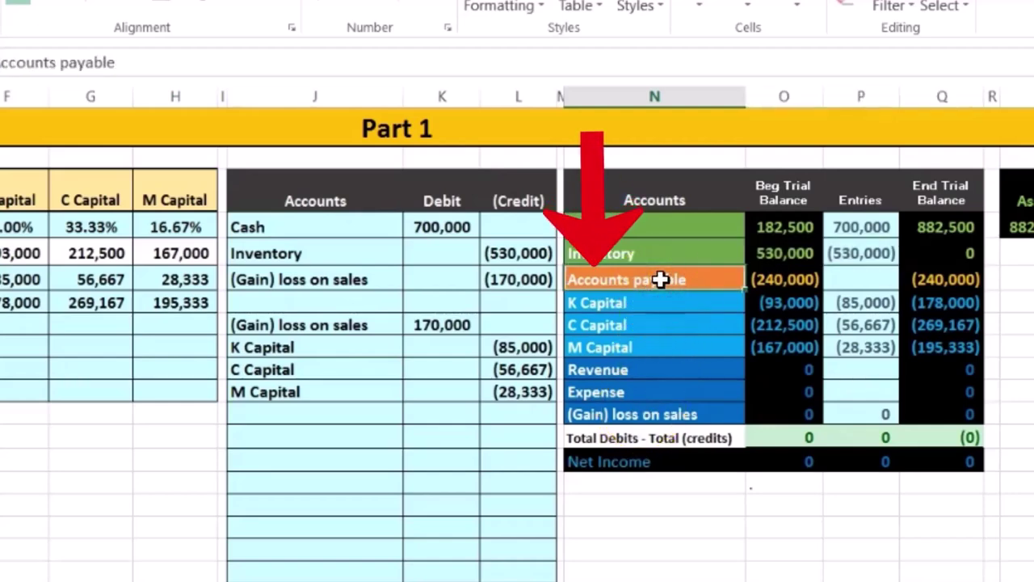
# Step: Enter -240000 under Accounts Payable in the Pay off accounts liabilities row of the liquidation schedule
pyautogui.click(46, 348)
pyautogui.press('Left')
pyautogui.press('Left')
pyautogui.press('Left')
pyautogui.press('Left')
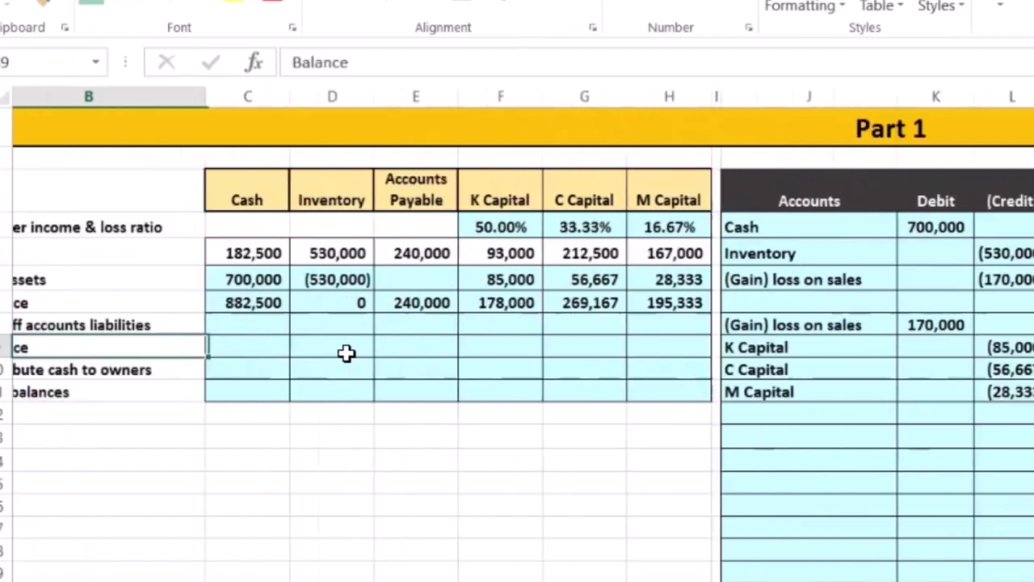
pyautogui.press('Up')
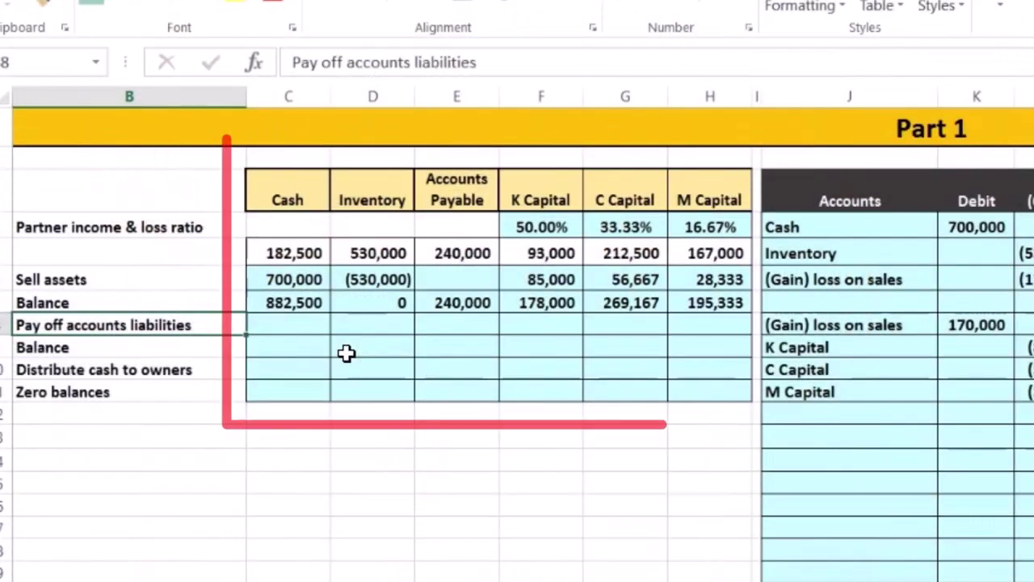
pyautogui.press('Right')
pyautogui.press('Right')
pyautogui.press('Right')
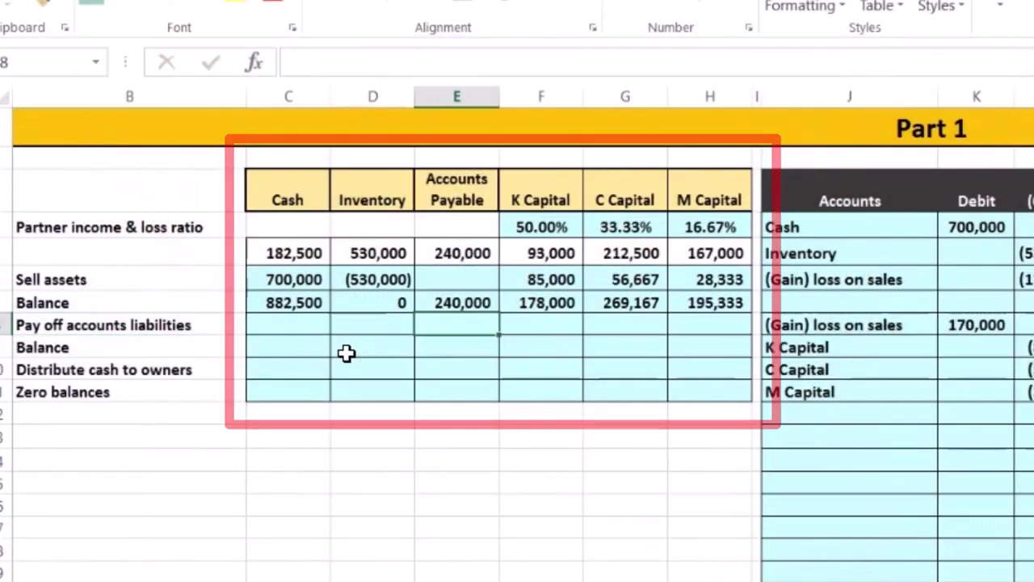
pyautogui.click(455, 336)
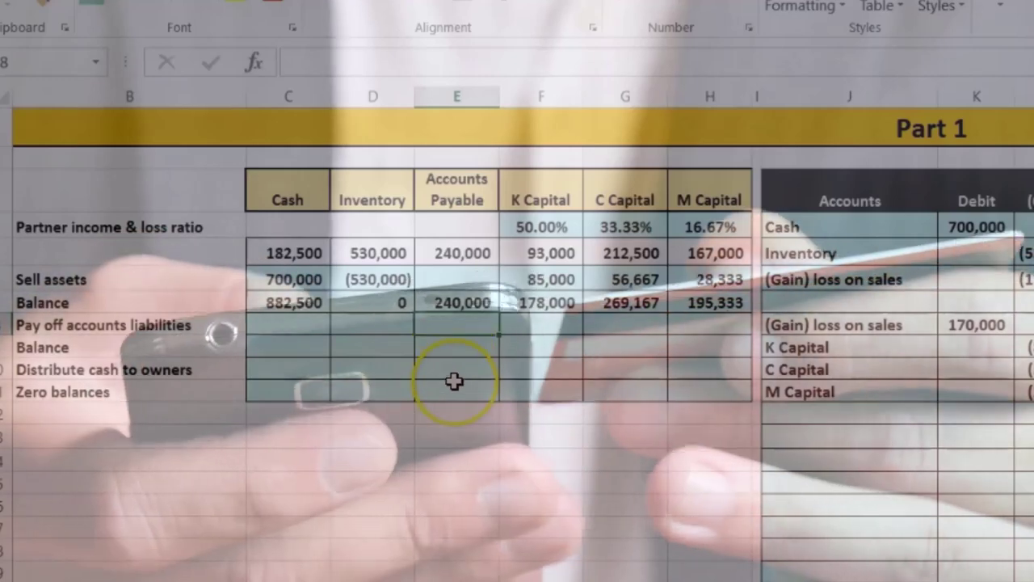
pyautogui.write('-240000')
pyautogui.press('Return')
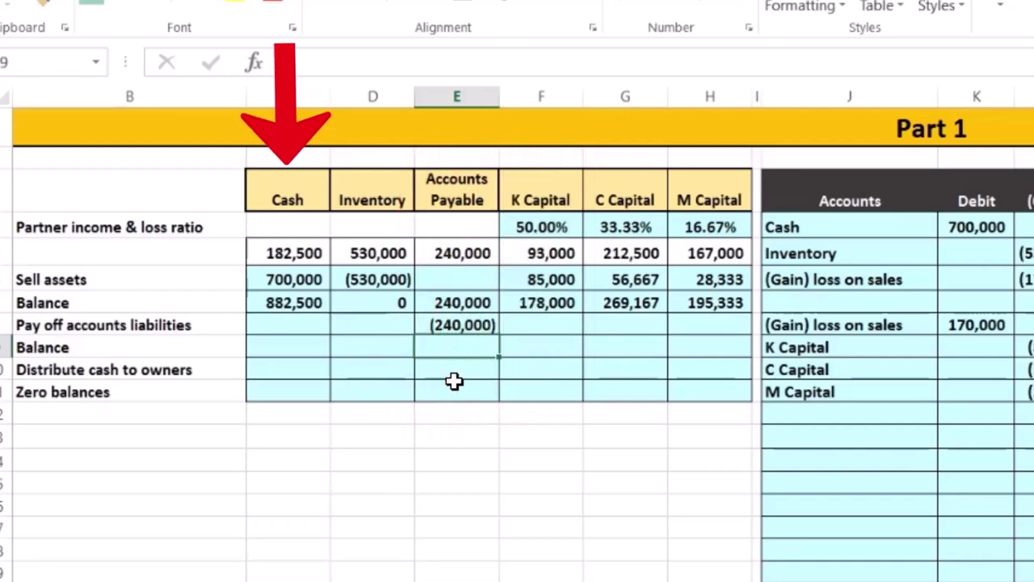
# Step: Record the cash paid on the liabilities by entering -240000 in the Cash column, cell C8
pyautogui.press('Left')
pyautogui.press('Left')
pyautogui.press('Up')
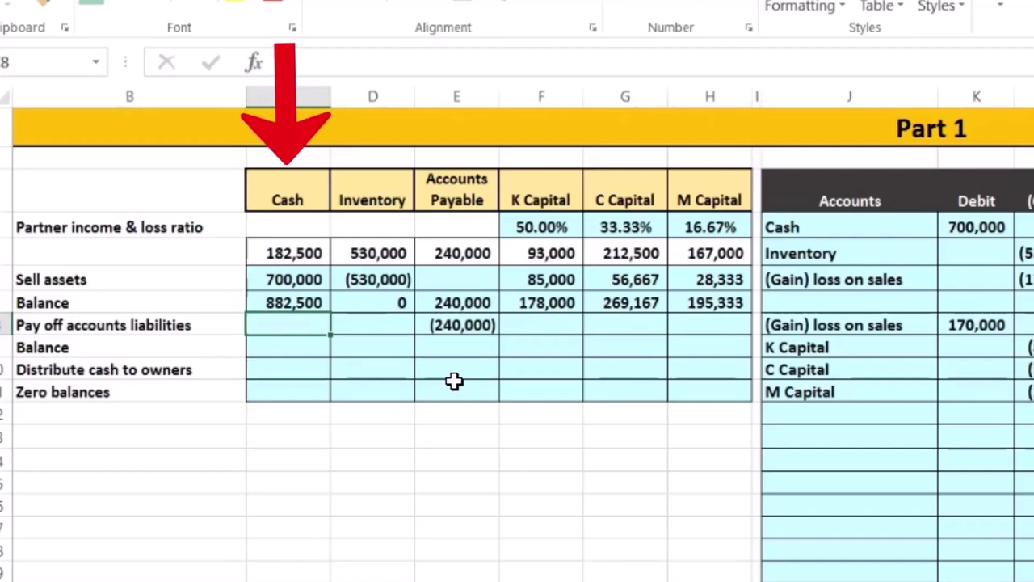
pyautogui.write('-240000')
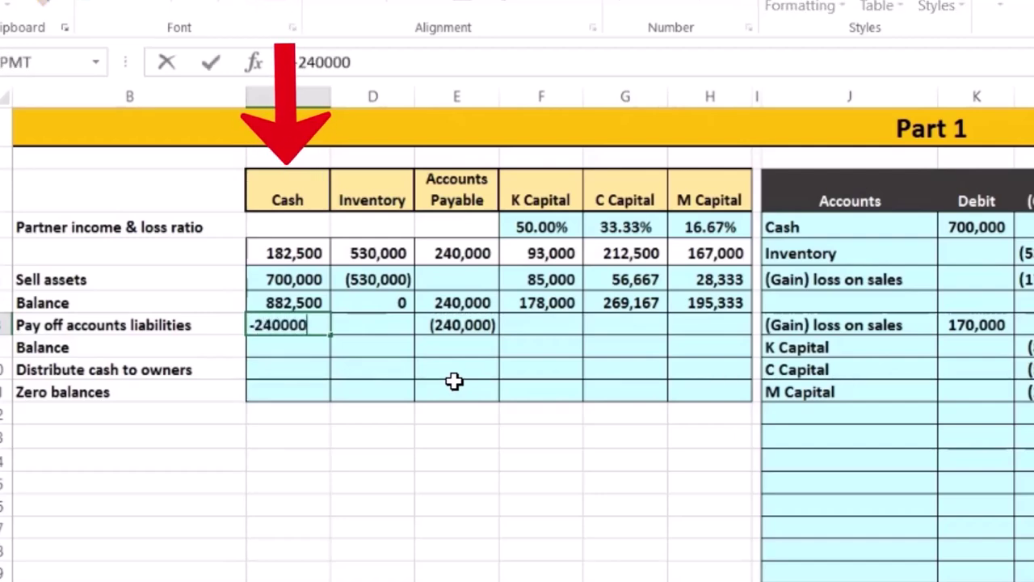
pyautogui.press('Return')
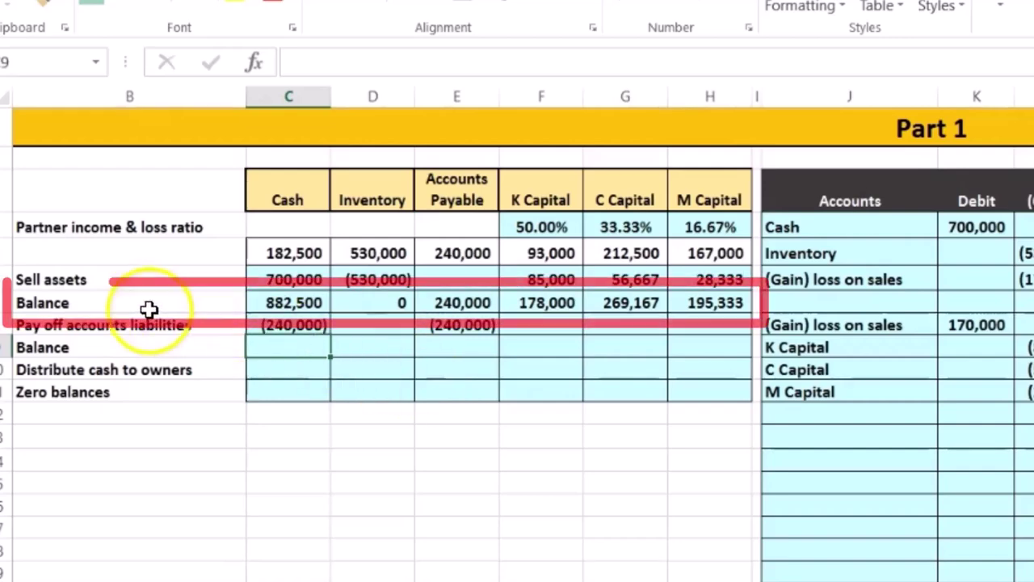
# Step: Review the schedule's balance and payoff rows, and calculate the cash balance after the payoff with =C7+C8 in C9
pyautogui.moveTo(64, 307); pyautogui.dragTo(714, 310)
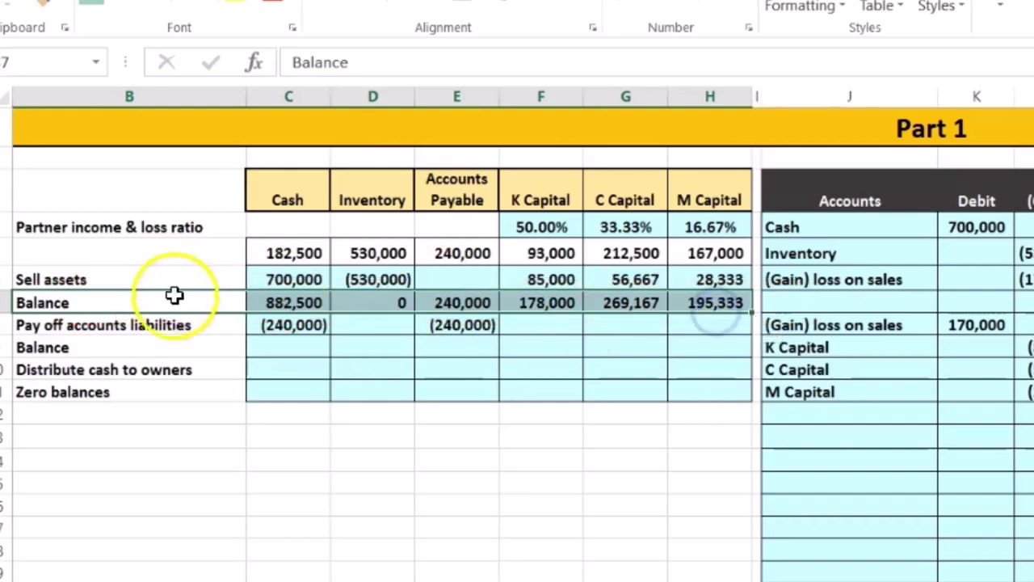
pyautogui.moveTo(162, 279)
pyautogui.mouseDown()
pyautogui.moveTo(619, 280)
pyautogui.moveTo(683, 258)
pyautogui.mouseUp()
pyautogui.moveTo(100, 310); pyautogui.dragTo(695, 305)
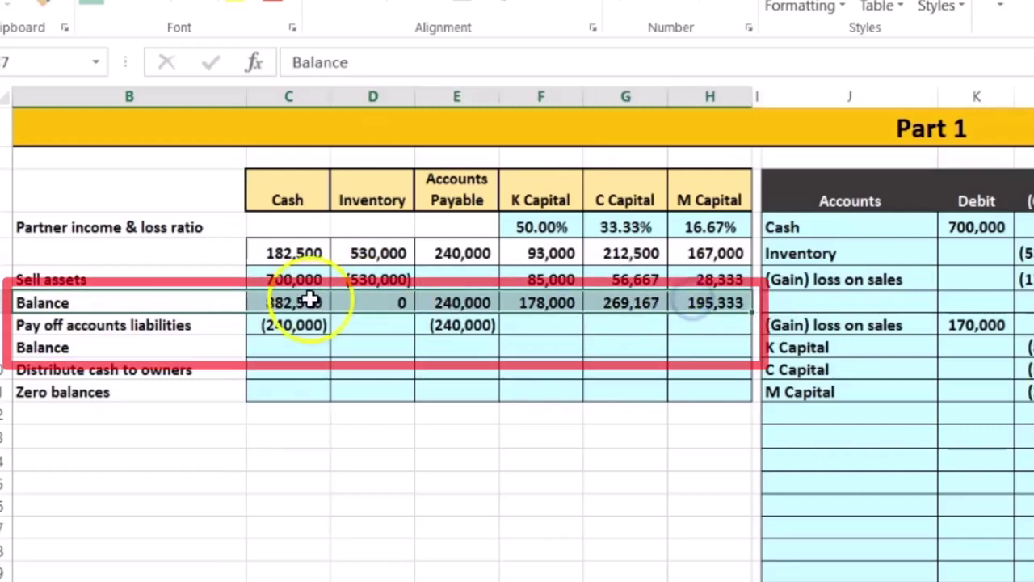
pyautogui.moveTo(173, 323); pyautogui.dragTo(693, 322)
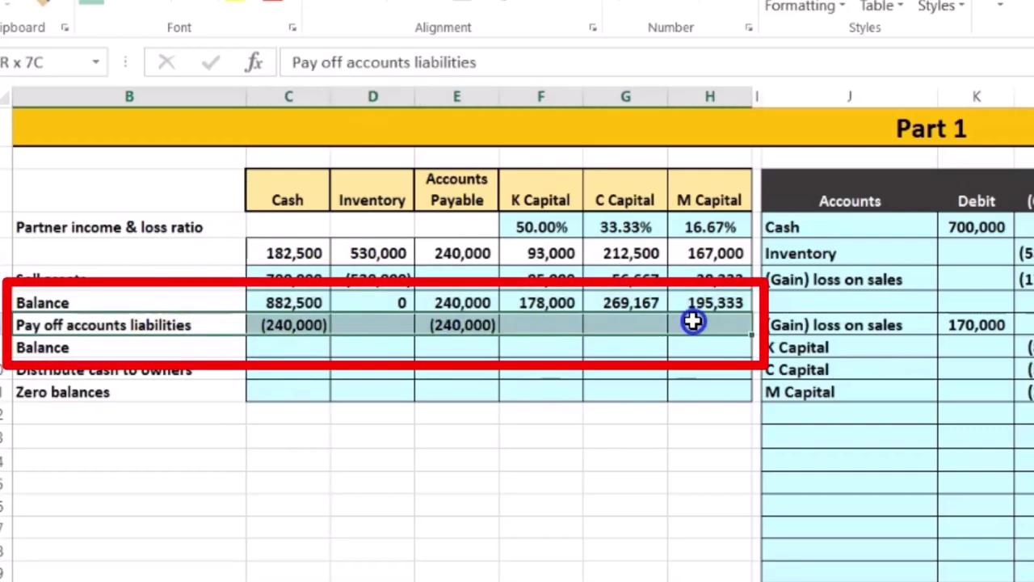
pyautogui.moveTo(213, 347); pyautogui.dragTo(692, 349)
pyautogui.click(293, 343)
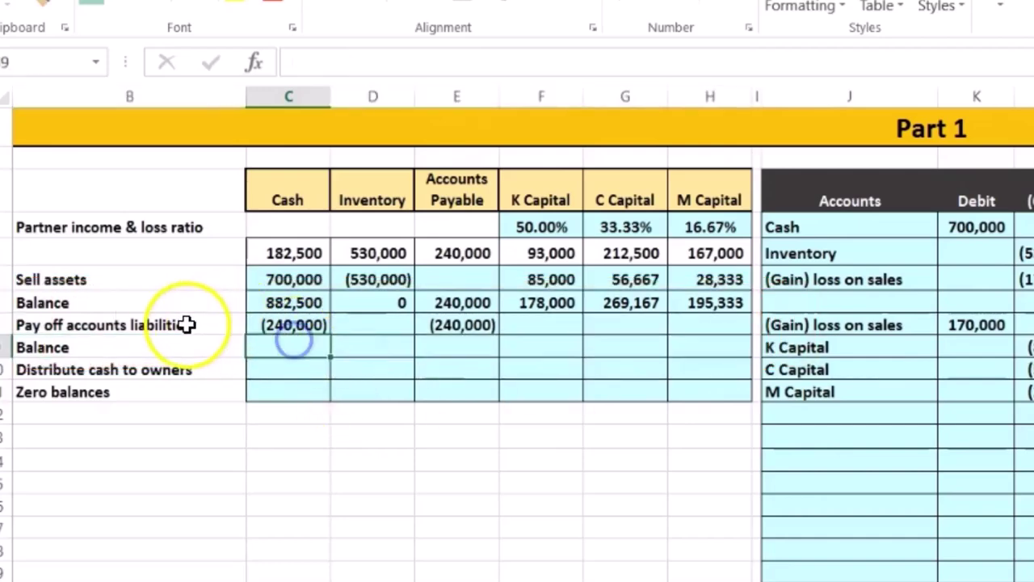
pyautogui.moveTo(85, 347)
pyautogui.mouseDown()
pyautogui.moveTo(353, 337)
pyautogui.moveTo(607, 351)
pyautogui.moveTo(699, 339)
pyautogui.mouseUp()
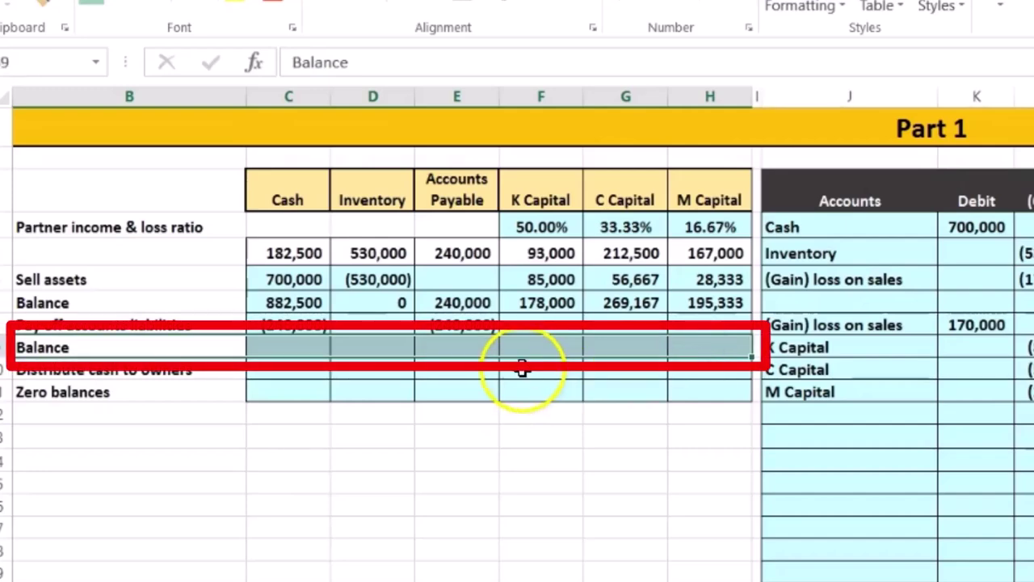
pyautogui.click(310, 345)
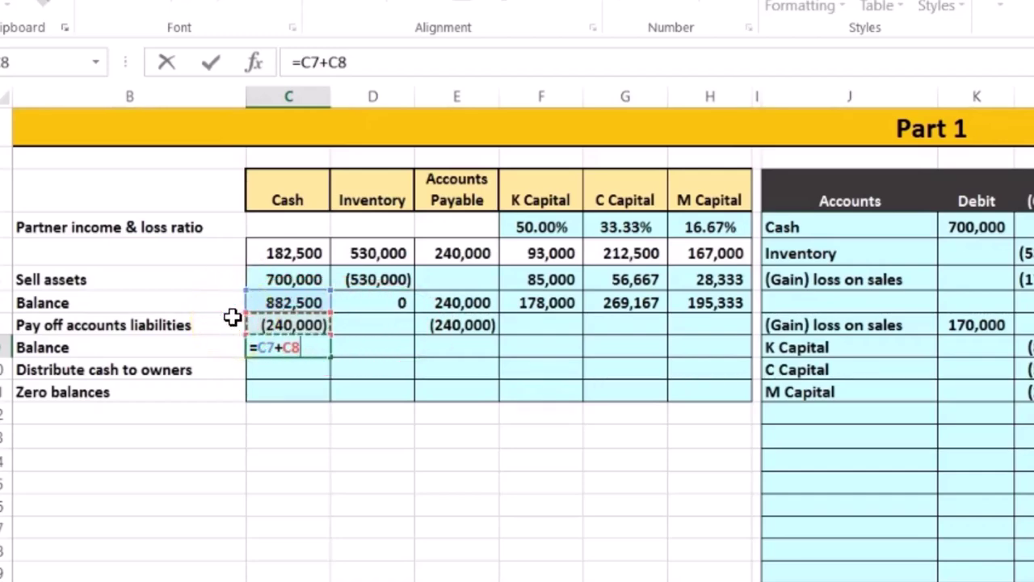
pyautogui.press('Return')
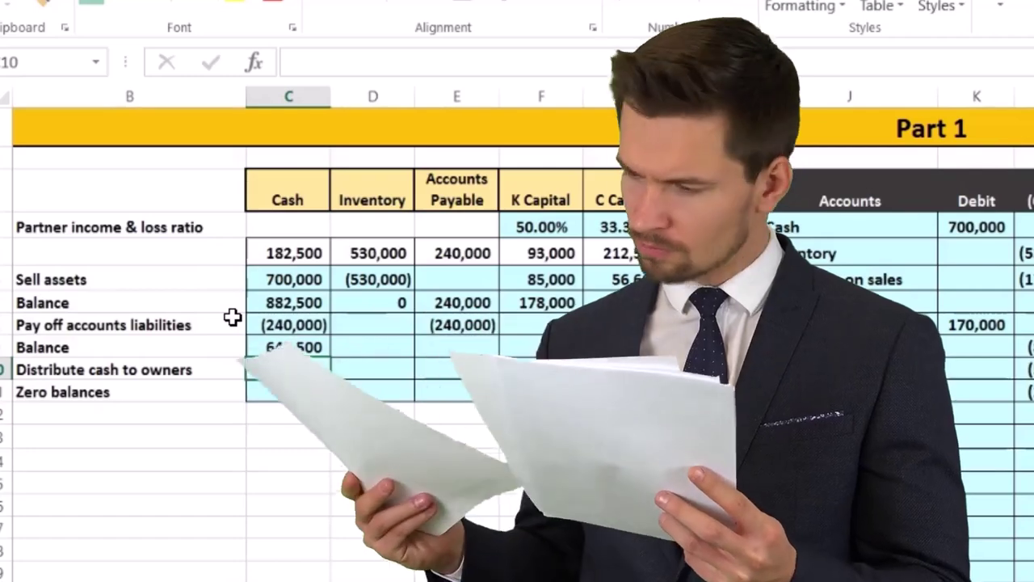
# Step: Try =C7-C8 as the cash balance formula in C9, and replace it with =C7+C8
pyautogui.press('Up')
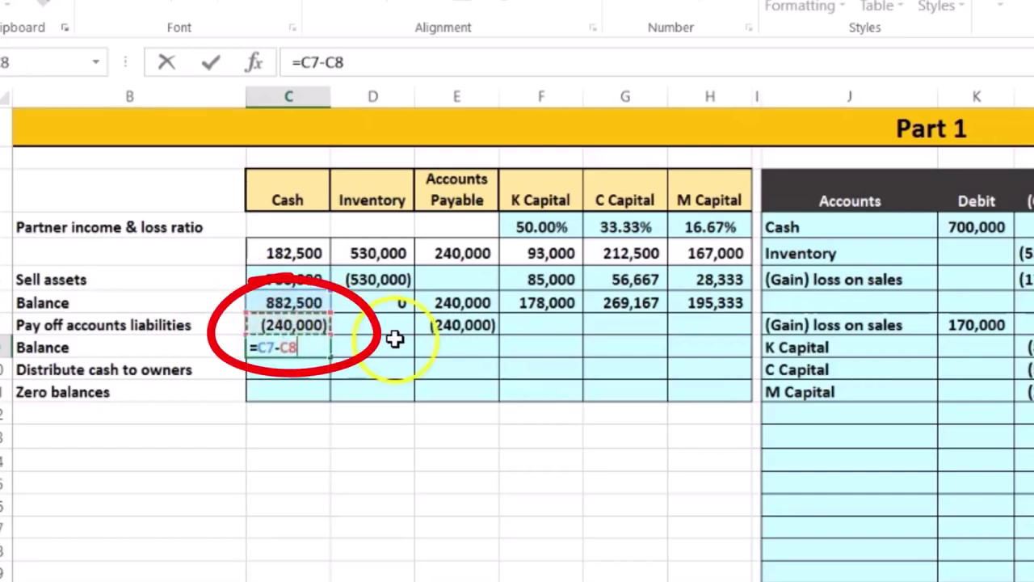
pyautogui.press('Return')
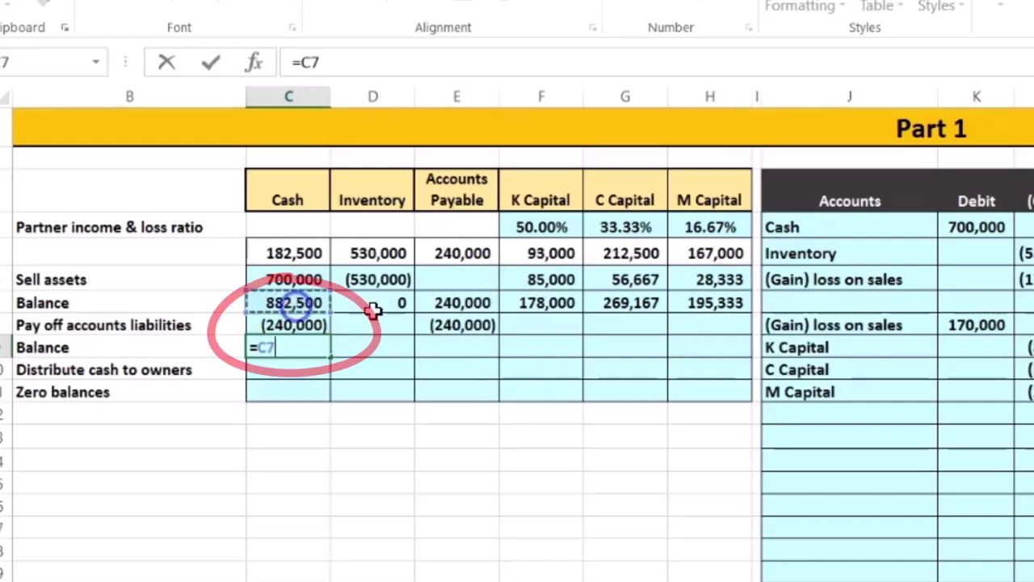
pyautogui.click(312, 324)
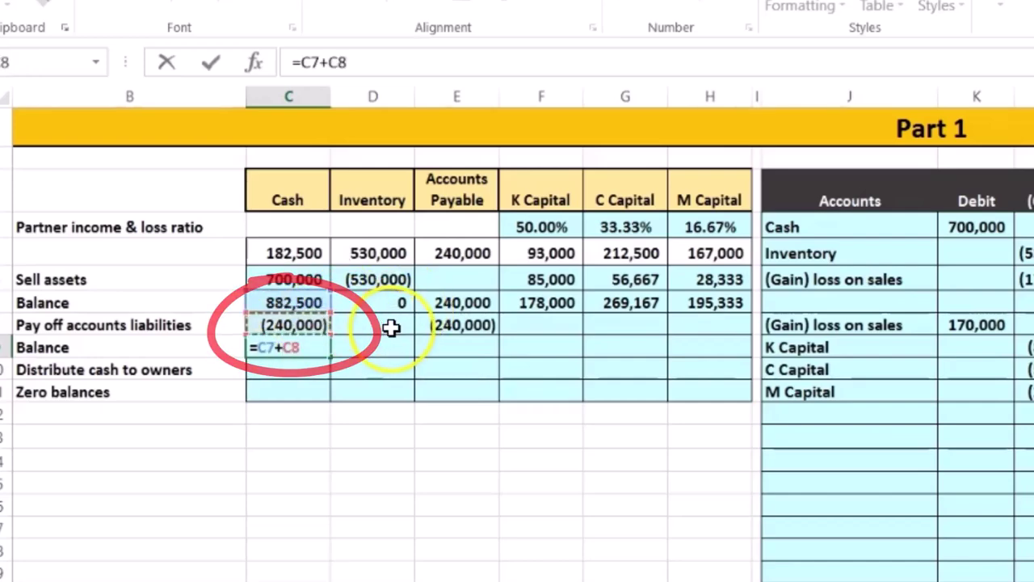
pyautogui.press('Return')
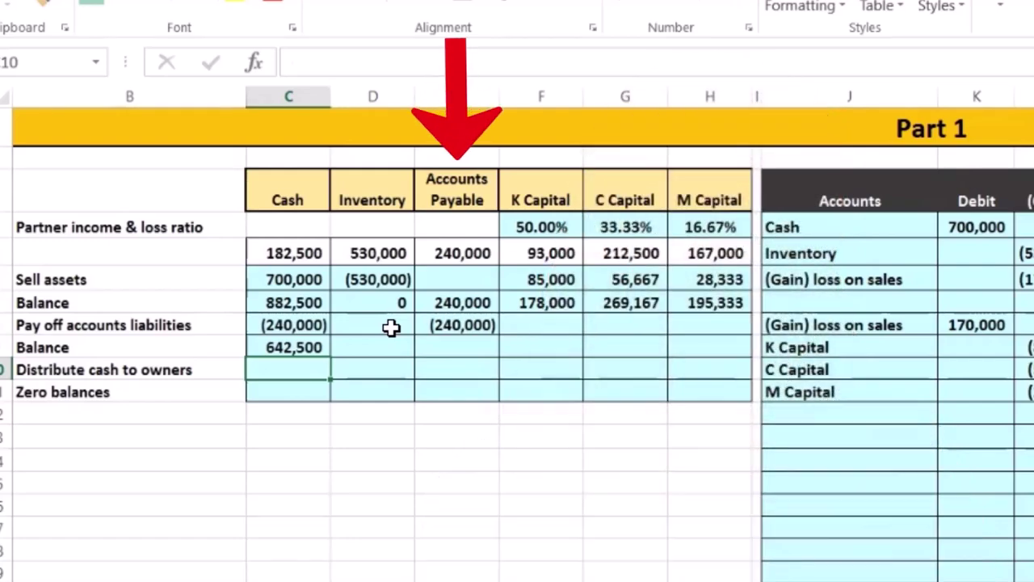
# Step: Calculate the Accounts Payable balance after the payoff with +E7+E8 in E9
pyautogui.press('Up')
pyautogui.press('Right')
pyautogui.press('Right')
pyautogui.press('Left')
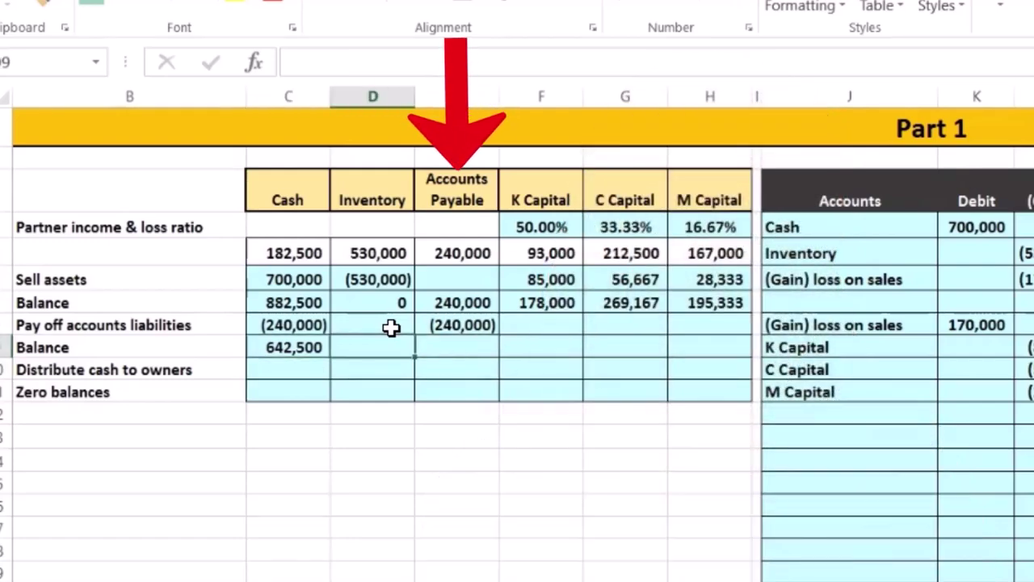
pyautogui.press('Right')
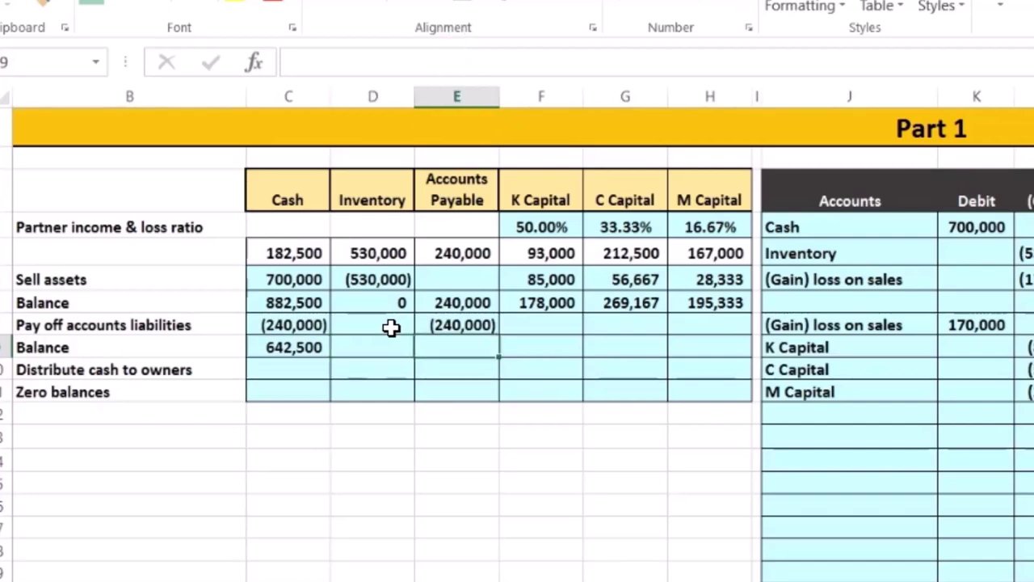
pyautogui.write('+')
pyautogui.click(451, 302)
pyautogui.write('+')
pyautogui.click(461, 324)
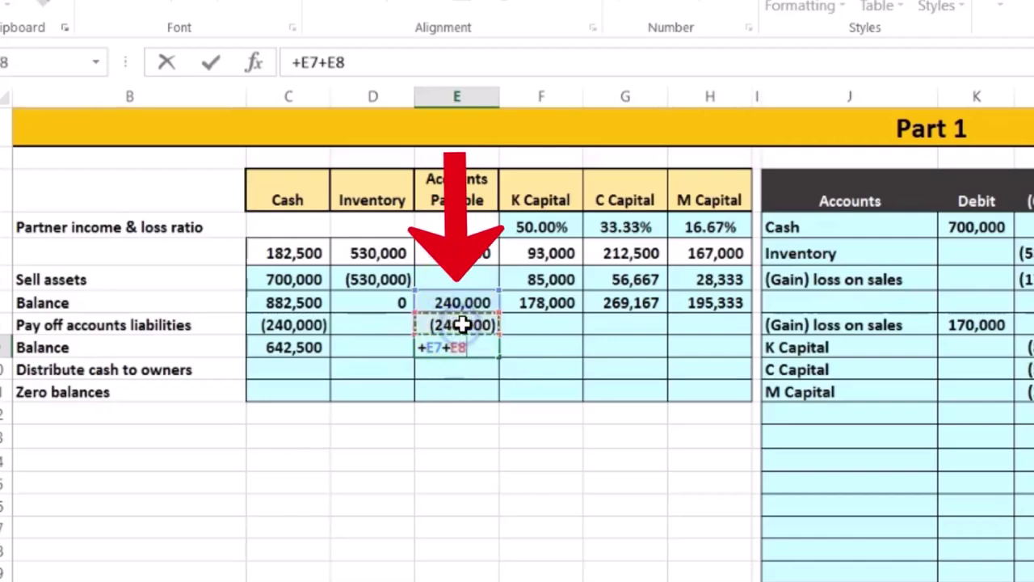
pyautogui.press('Return')
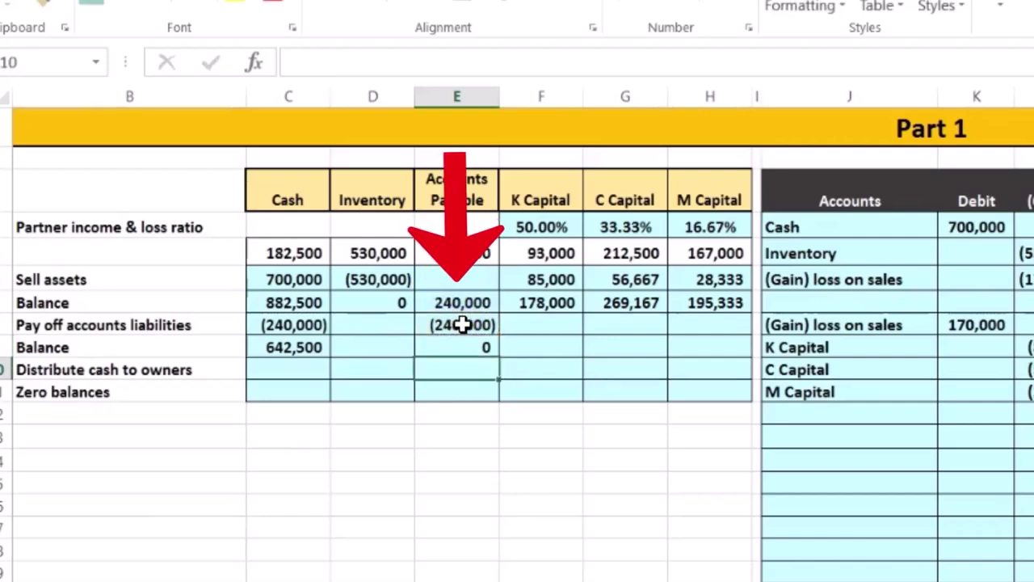
# Step: Carry the K Capital balance down to the Balance row below the payoff with +F7 in F9
pyautogui.click(534, 348)
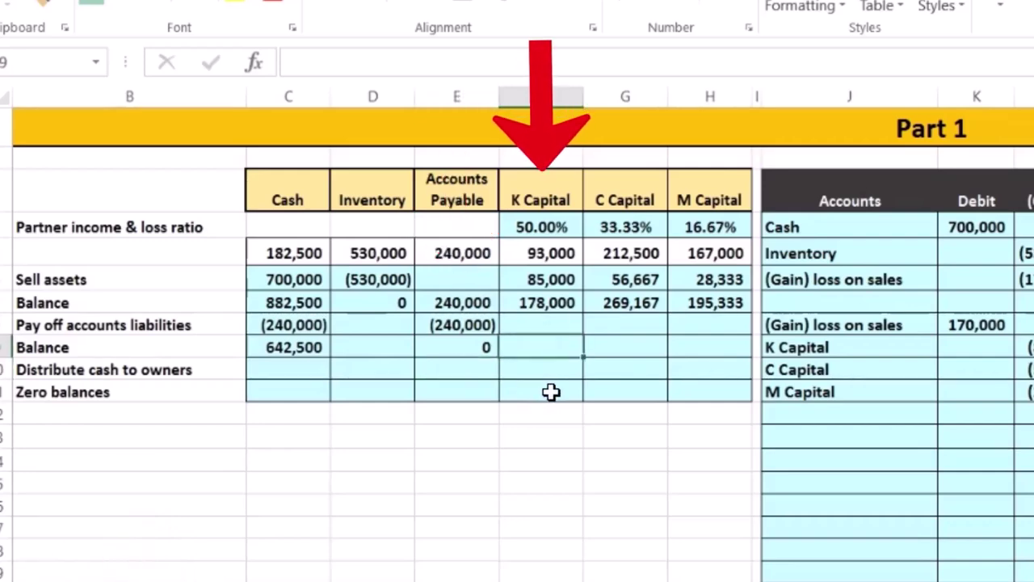
pyautogui.write('+')
pyautogui.press('Up')
pyautogui.press('Up')
pyautogui.press('Return')
# Step: Carry the C Capital balance down to the same Balance row with +G7 in G9
pyautogui.press('Up')
pyautogui.press('Right')
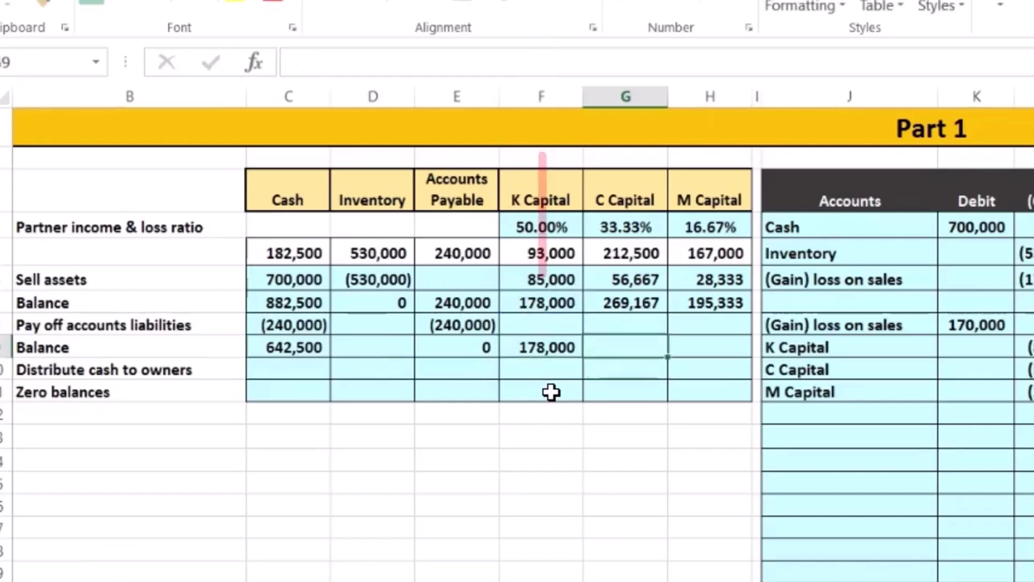
pyautogui.write('+')
pyautogui.press('Up')
pyautogui.press('Up')
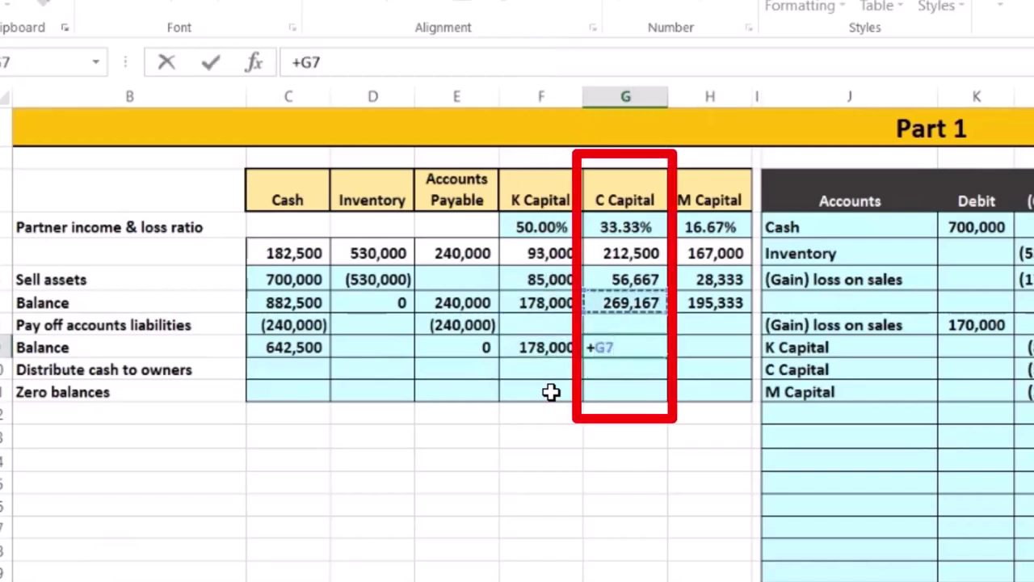
pyautogui.press('Return')
# Step: Complete the Balance row by carrying M Capital down with +H7 in H9
pyautogui.press('Up')
pyautogui.press('Right')
pyautogui.write('+')
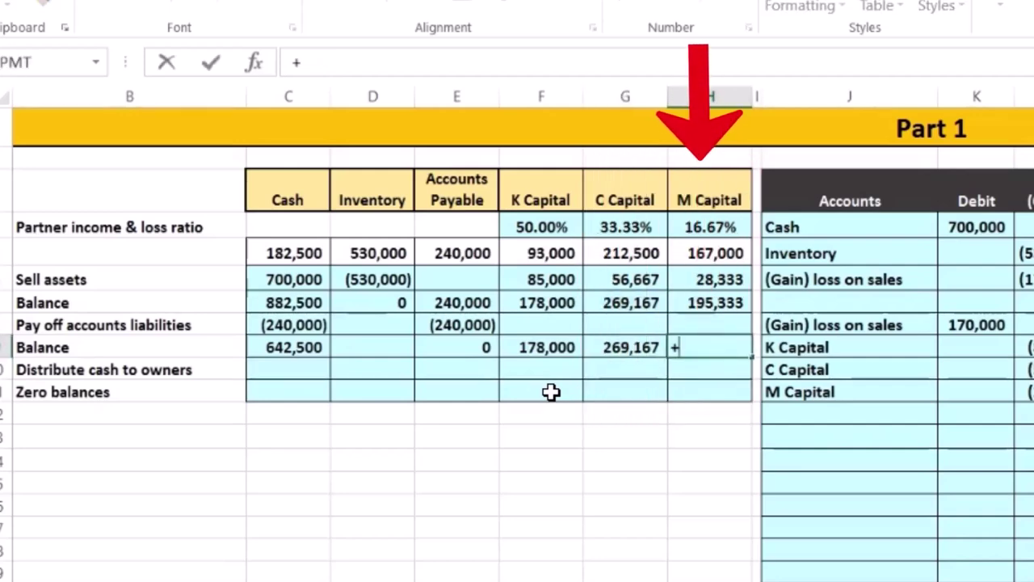
pyautogui.press('Up')
pyautogui.press('Up')
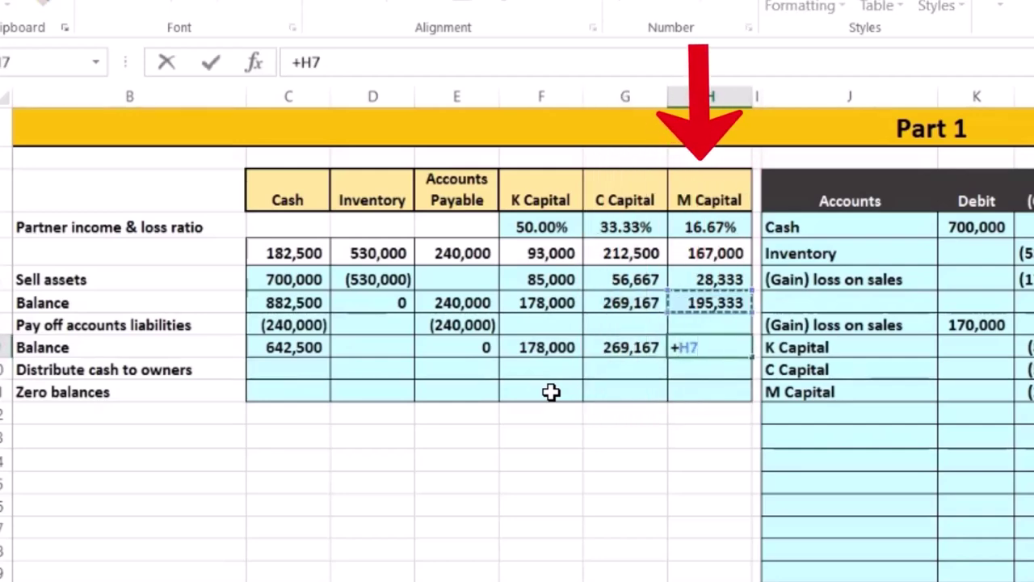
pyautogui.press('Return')
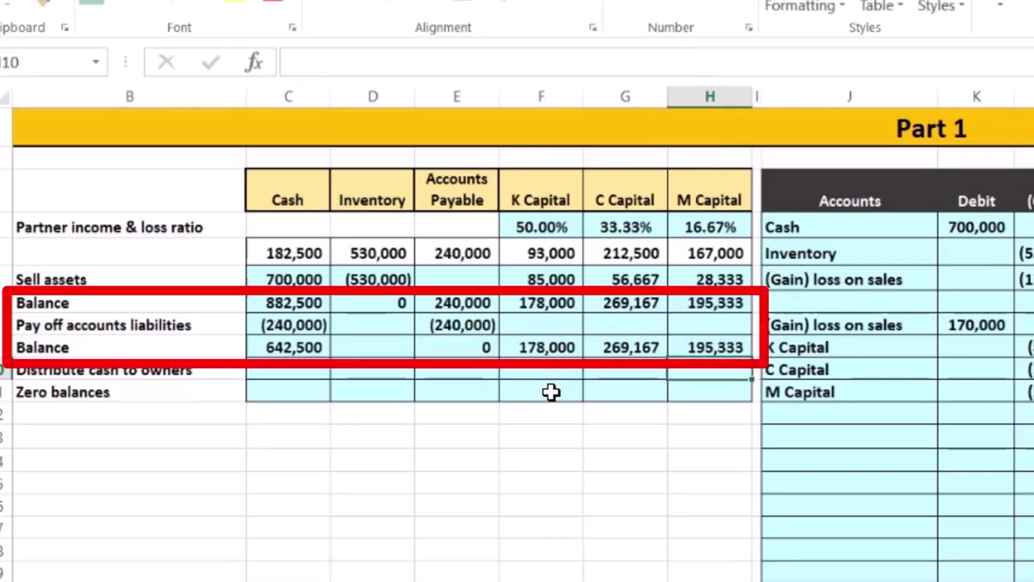
# Step: Examine the Cash account's beginning balance, entries and ending balance in the trial balance
pyautogui.press('Right')
pyautogui.press('Right')
pyautogui.press('Right')
pyautogui.press('Right')
pyautogui.press('Right')
pyautogui.press('Right')
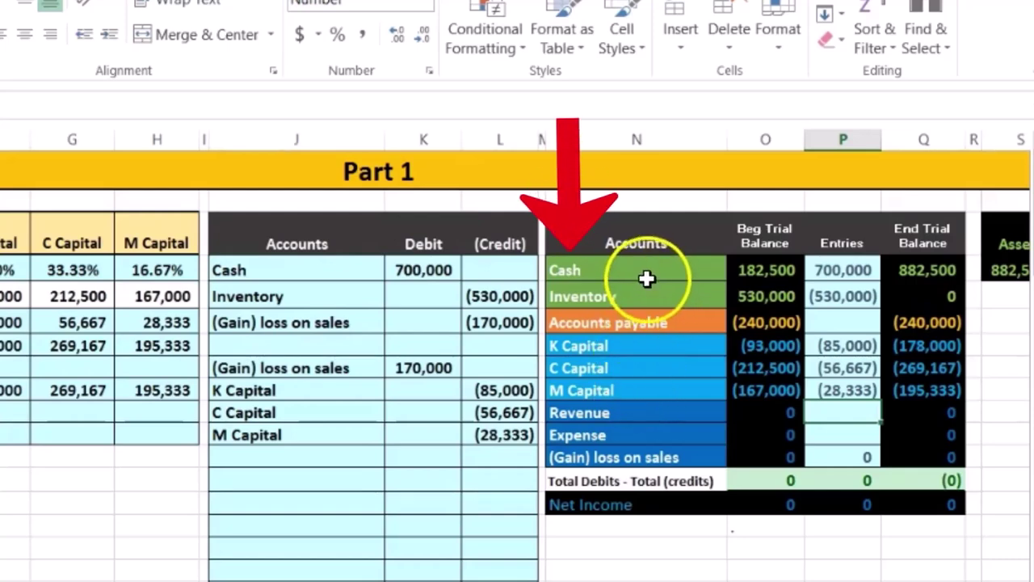
pyautogui.moveTo(649, 270); pyautogui.dragTo(902, 257)
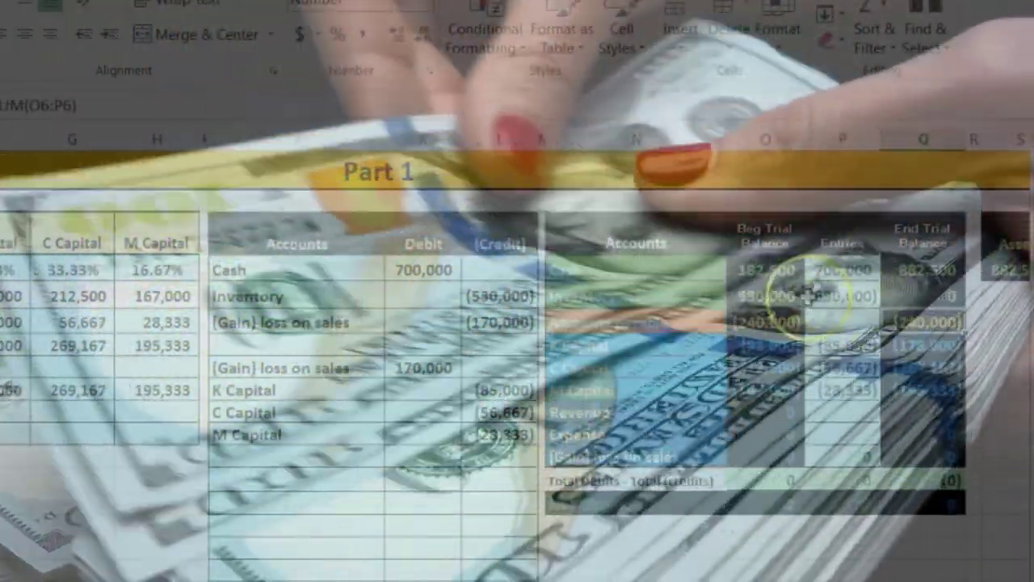
pyautogui.click(694, 270)
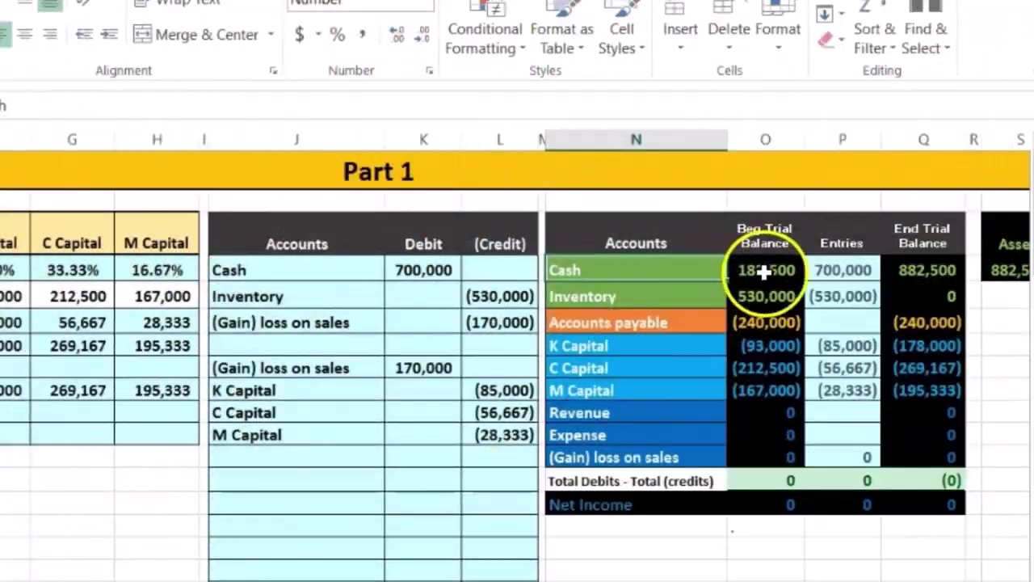
pyautogui.click(899, 274)
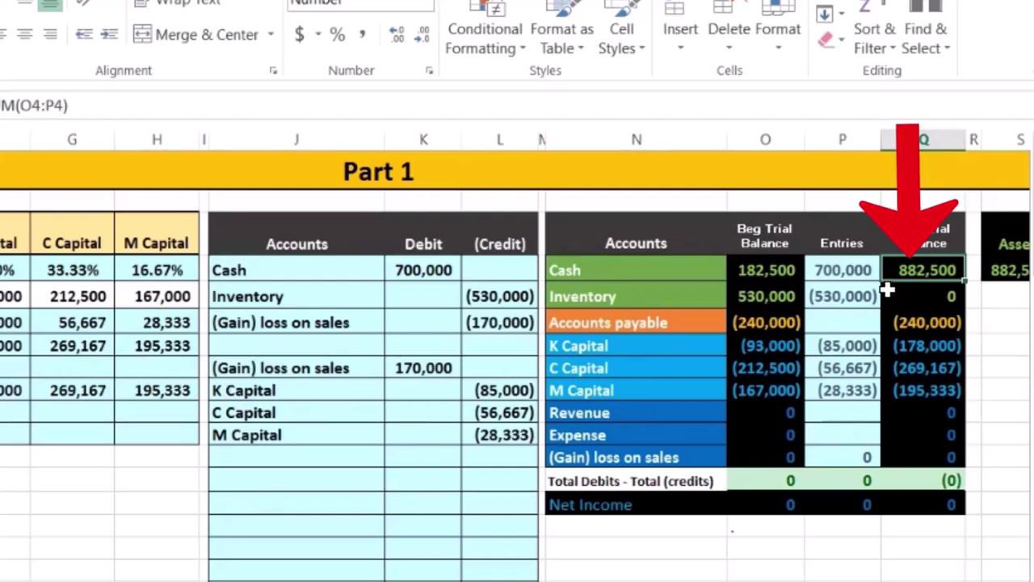
# Step: Copy the Cash account name from the trial balance and paste it as a value in J14, leaving the row above free in the journal
pyautogui.click(598, 268)
pyautogui.rightClick(598, 268)
pyautogui.click(639, 297)
pyautogui.click(355, 454)
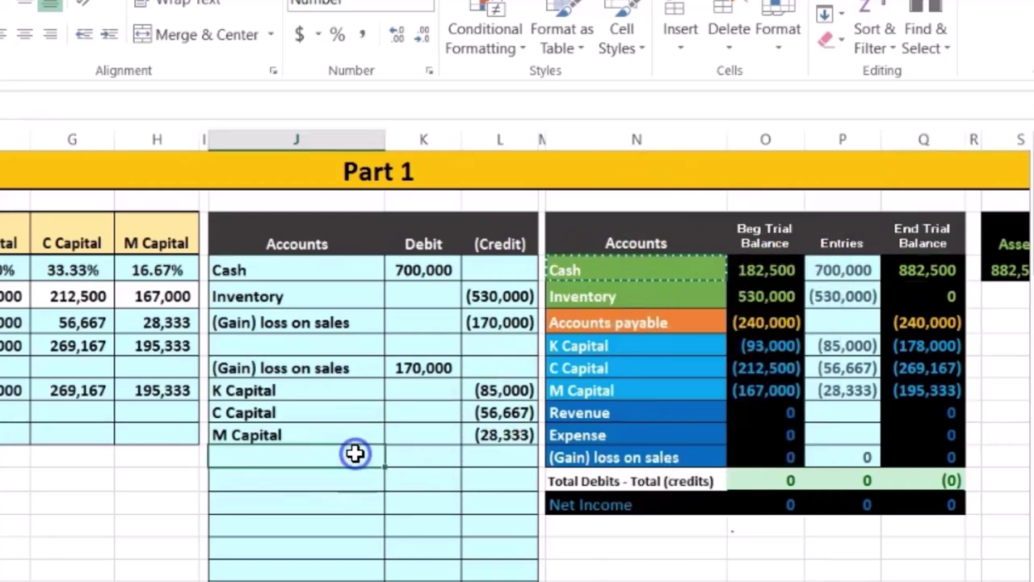
pyautogui.click(342, 478)
pyautogui.click(323, 504)
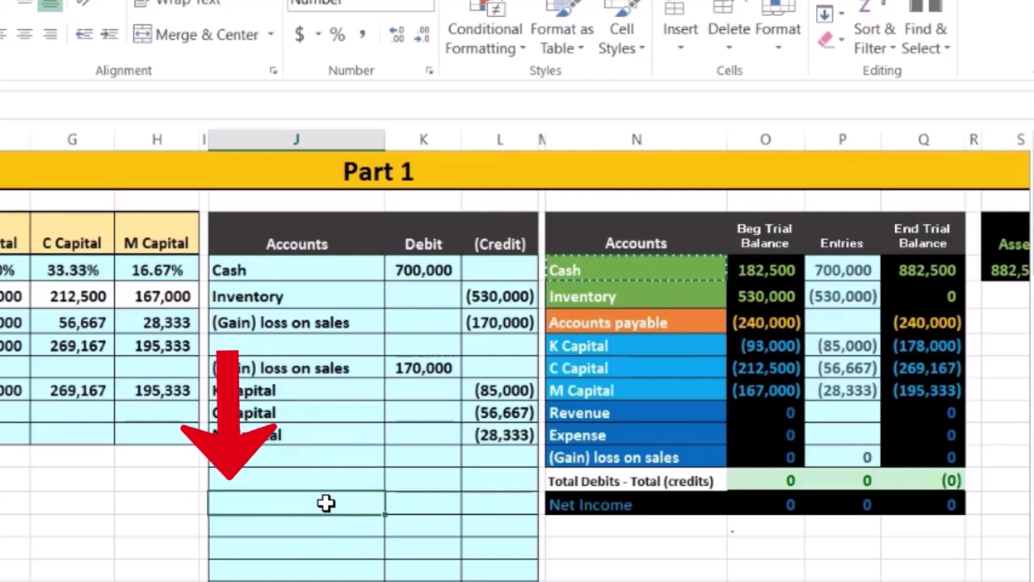
pyautogui.rightClick(326, 504)
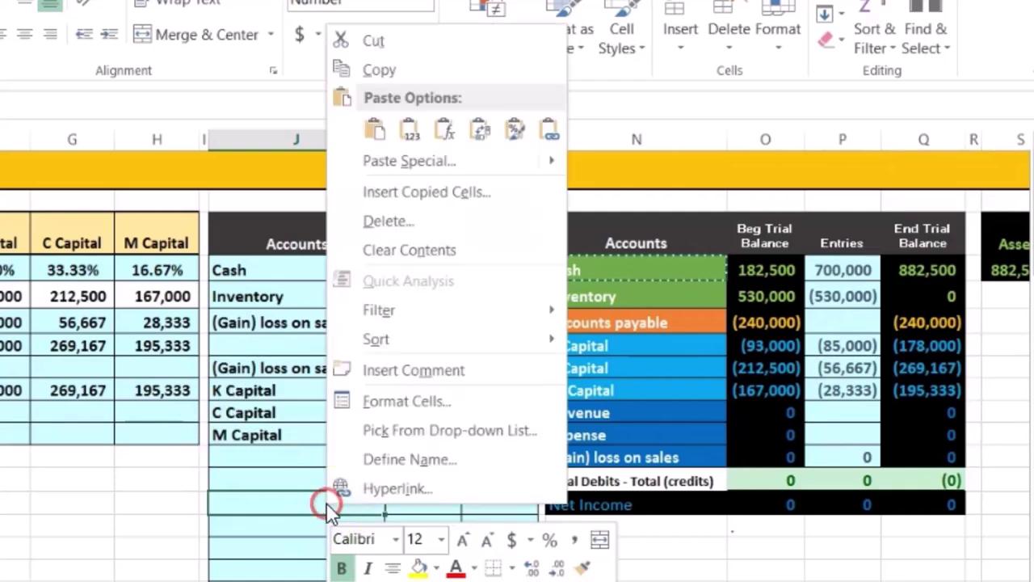
pyautogui.click(410, 132)
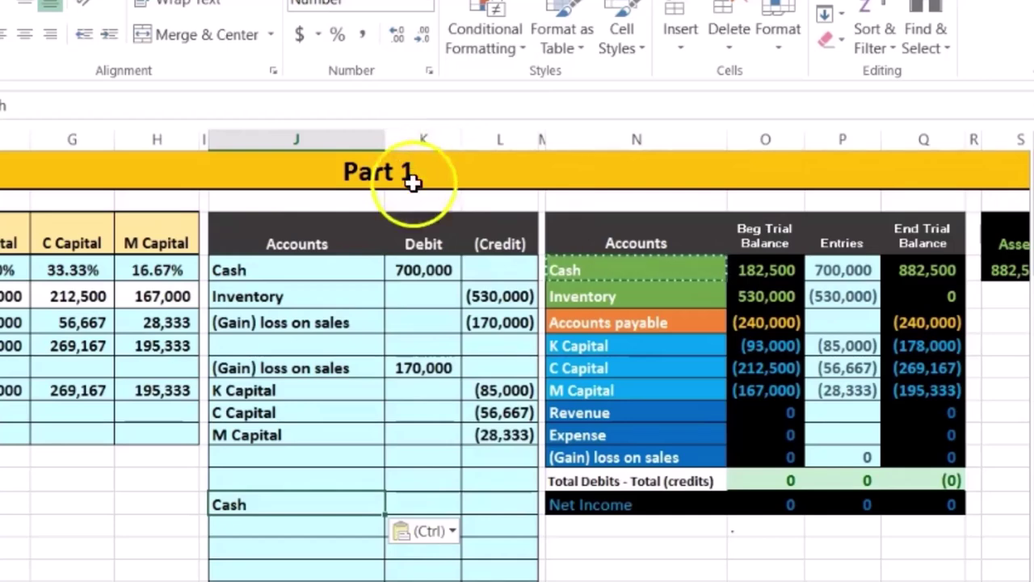
# Step: Enter -240000 as the credit for Cash in the new journal entry, cell L14
pyautogui.click(492, 503)
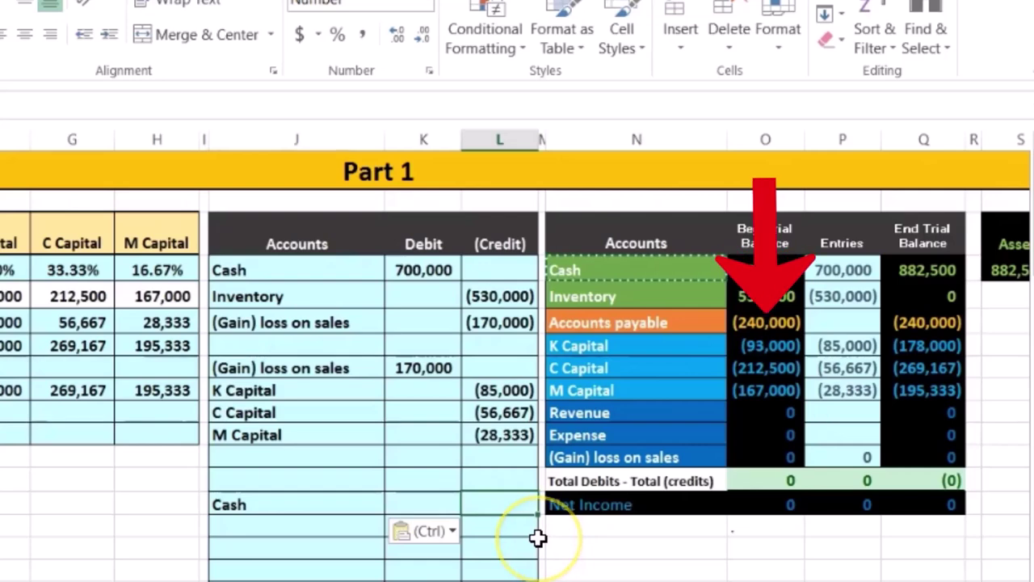
pyautogui.write('-240000')
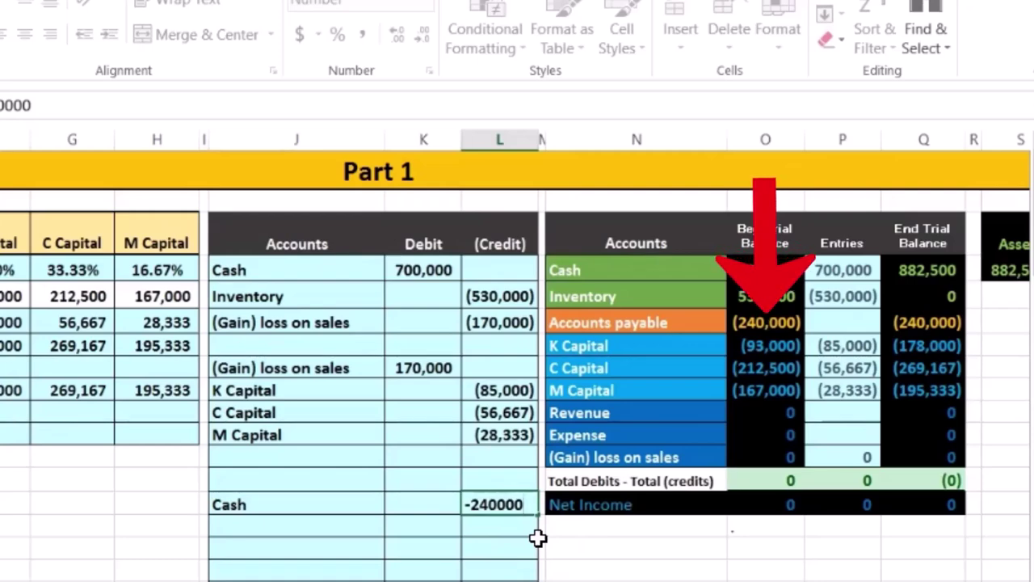
pyautogui.press('Return')
pyautogui.press('Up')
pyautogui.press('Up')
pyautogui.press('Left')
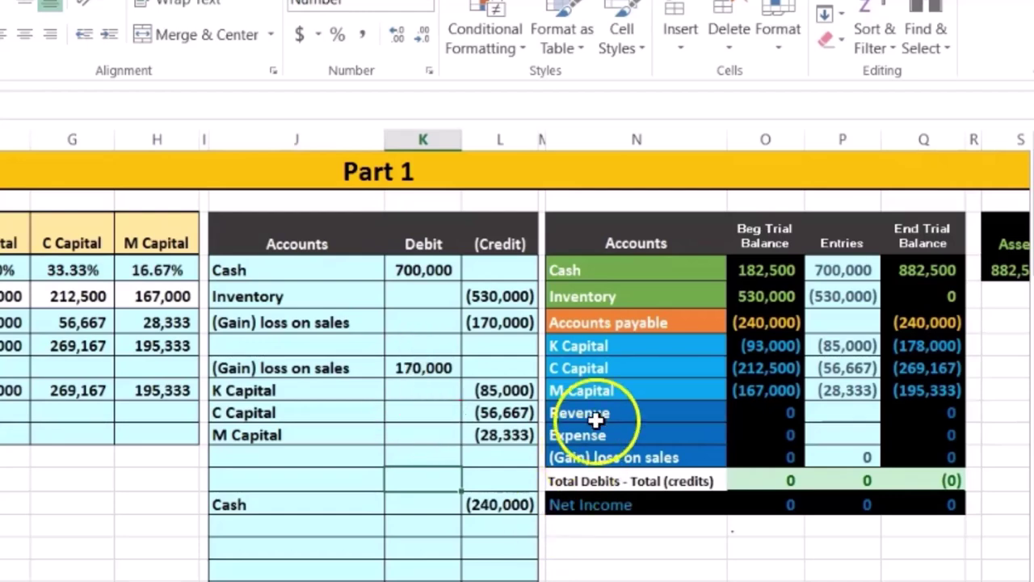
# Step: Check the Accounts payable balances in the trial balance, and paste that account name as a value in J13 above the Cash credit
pyautogui.click(683, 323)
pyautogui.click(735, 323)
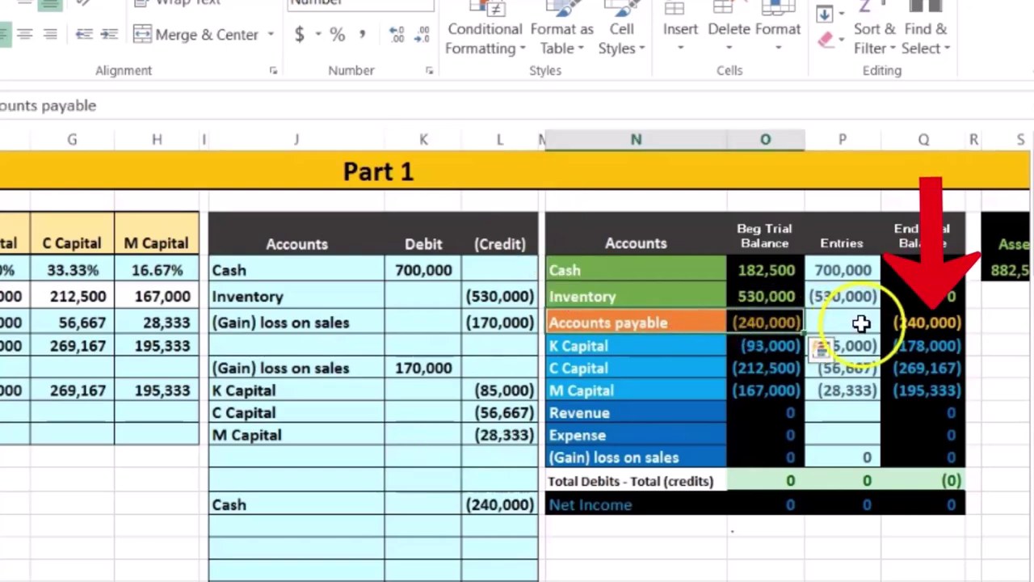
pyautogui.click(889, 324)
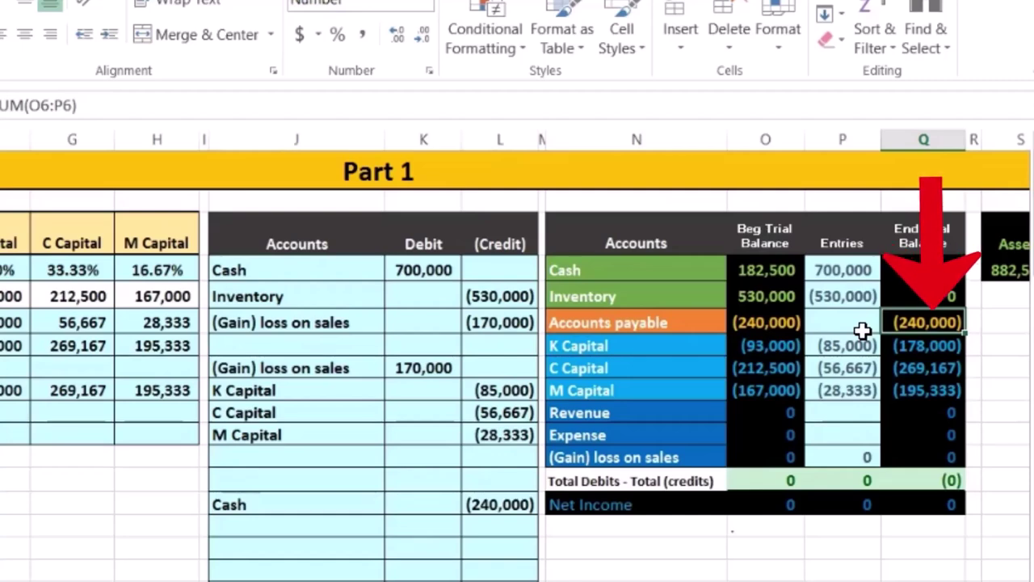
pyautogui.click(670, 325)
pyautogui.rightClick(671, 326)
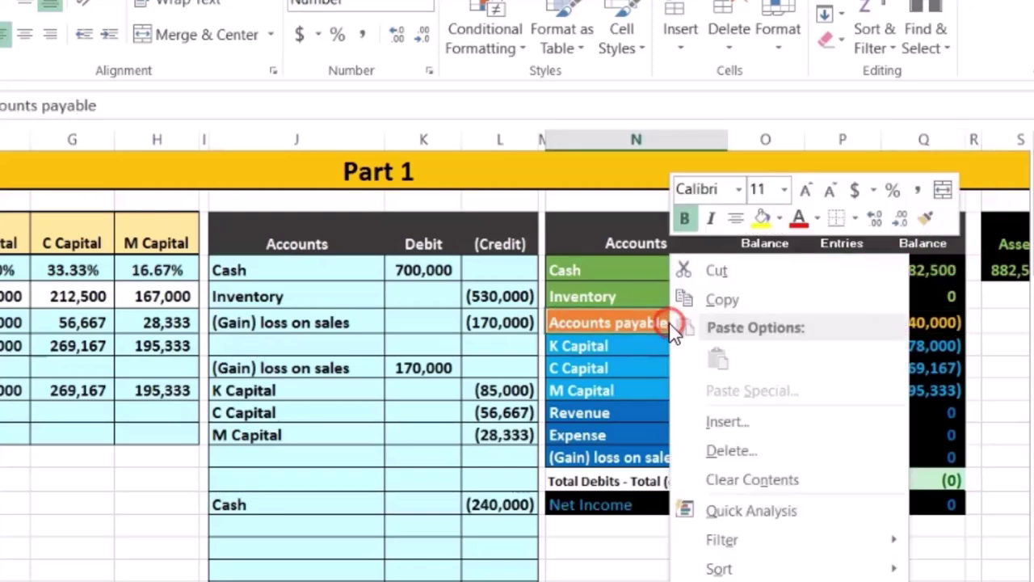
pyautogui.click(706, 315)
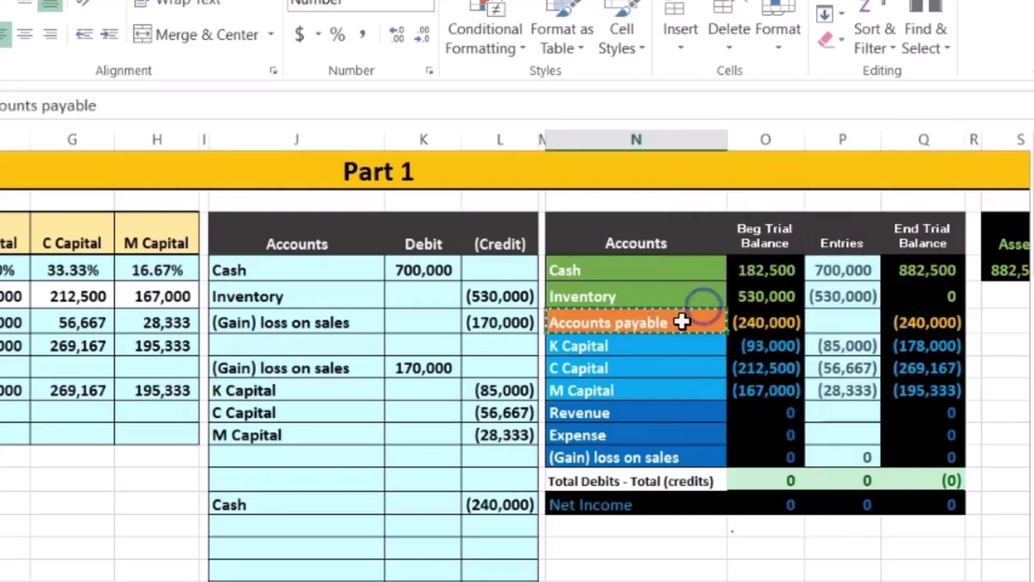
pyautogui.click(279, 477)
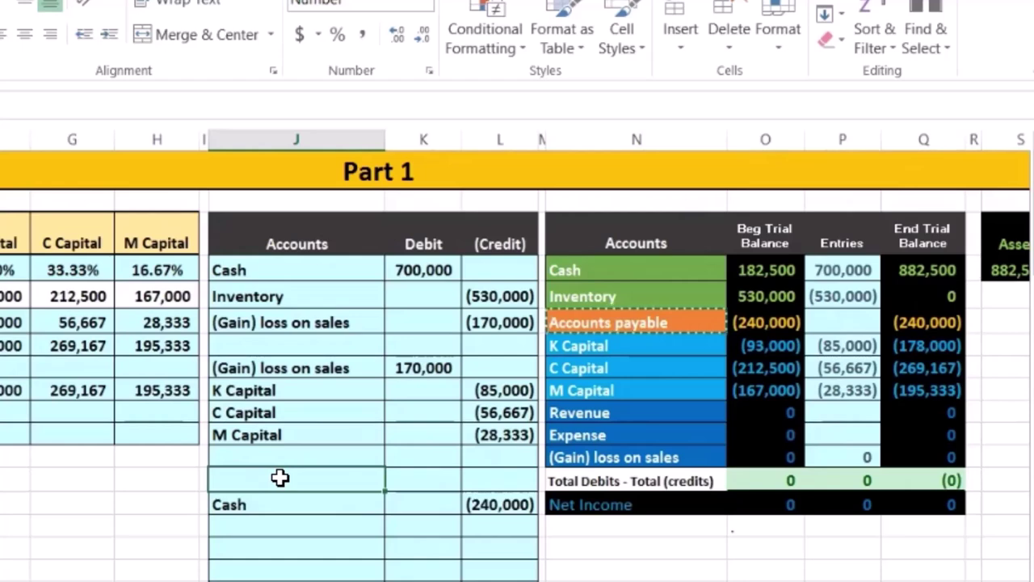
pyautogui.rightClick(280, 478)
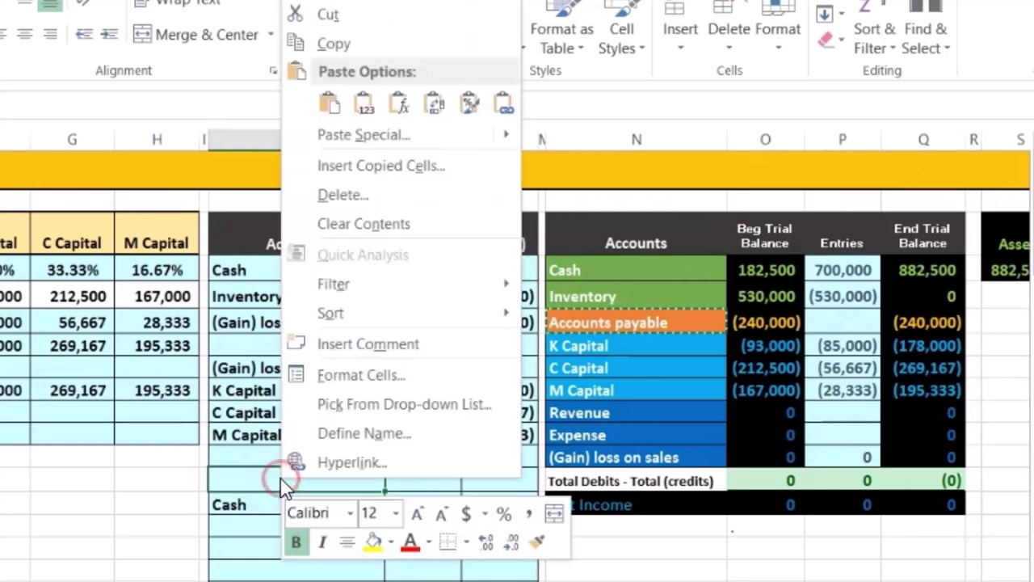
pyautogui.click(368, 108)
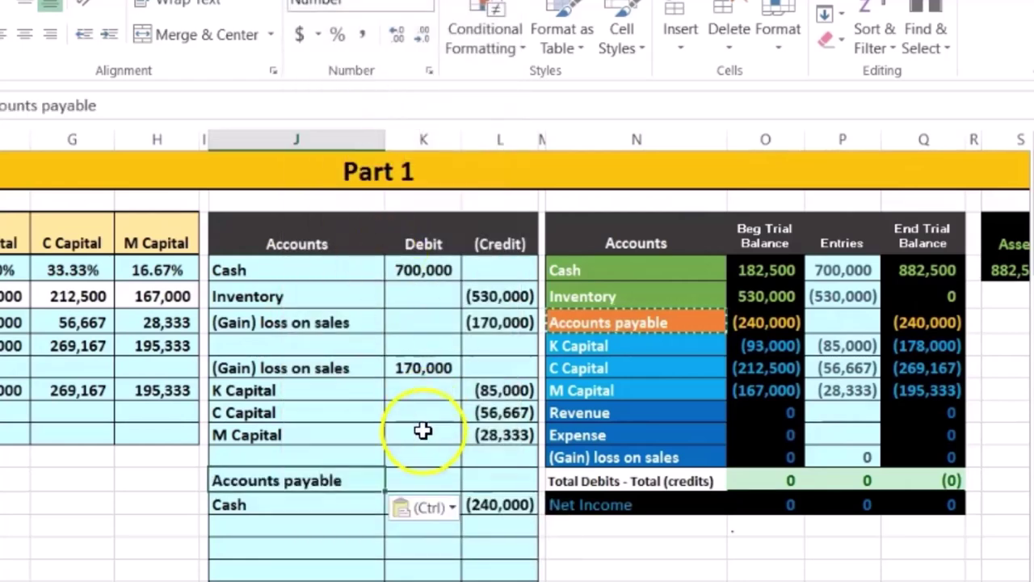
# Step: Enter 240,000 as the debit for Accounts payable in the journal entry, cell K13
pyautogui.click(412, 472)
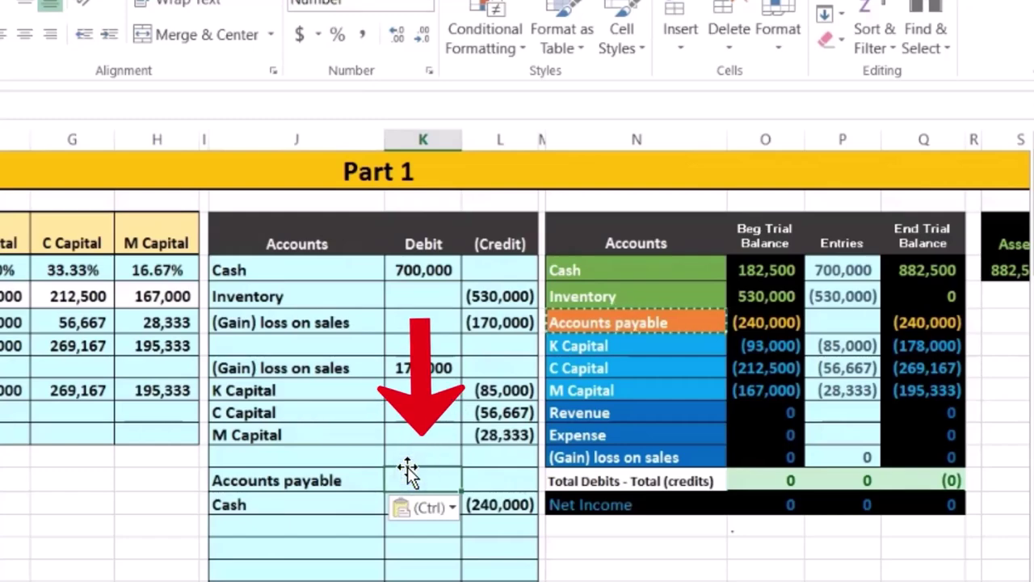
pyautogui.write('240,000')
pyautogui.press('Return')
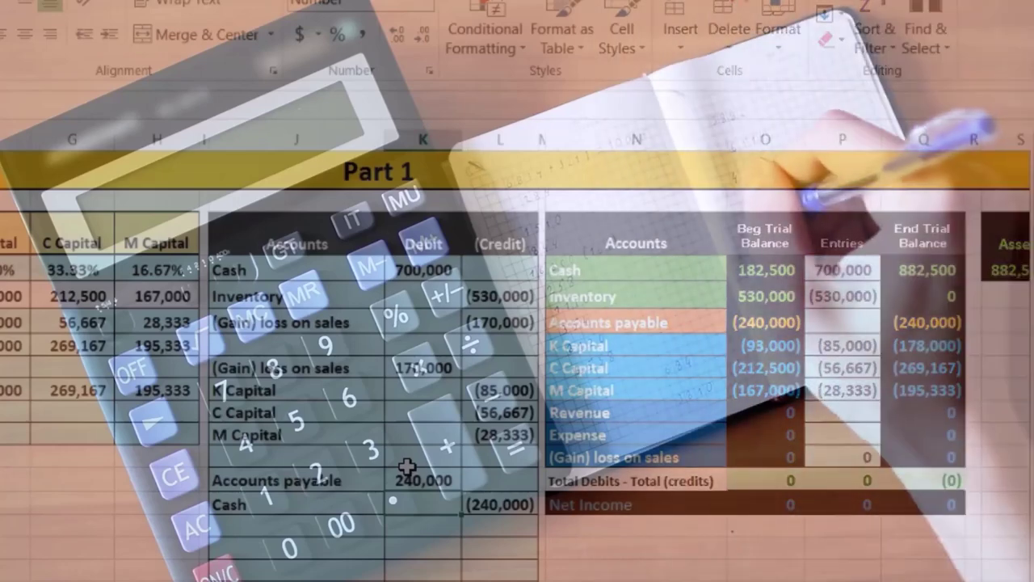
pyautogui.click(419, 525)
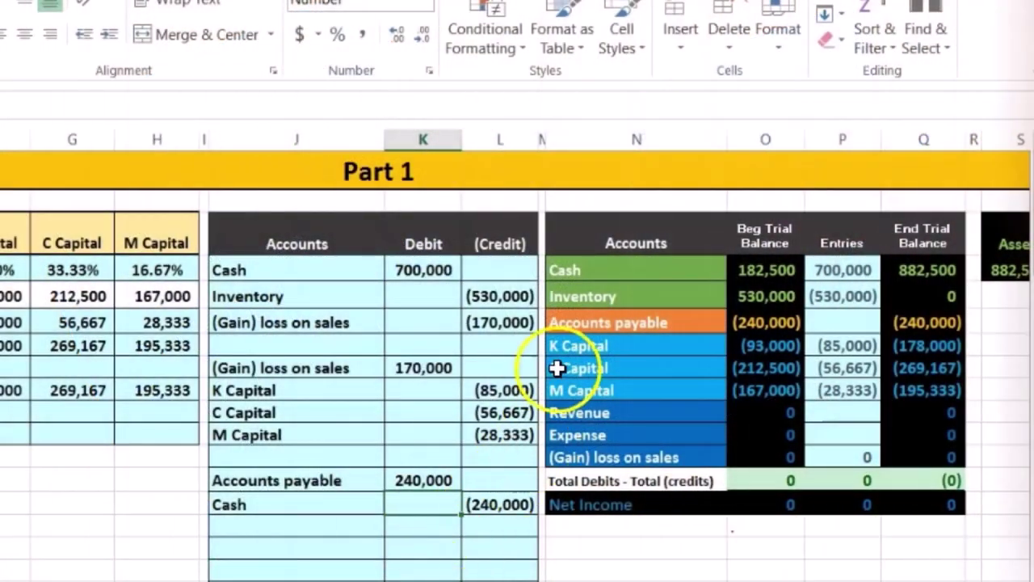
# Step: Post the accounts payable debit to the trial balance by linking its Entries cell P6 to journal cell K13
pyautogui.moveTo(572, 321); pyautogui.dragTo(894, 322)
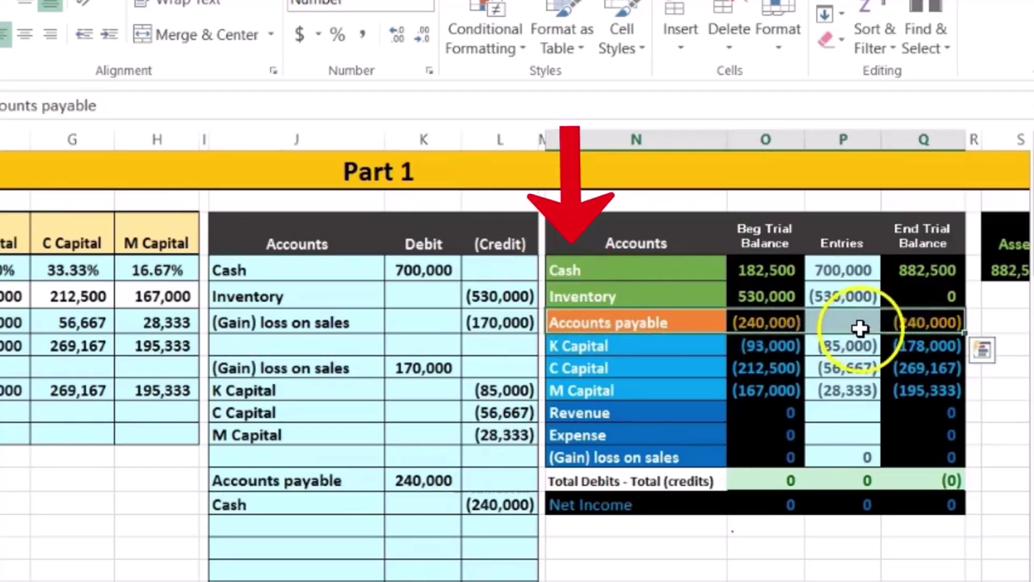
pyautogui.click(922, 270)
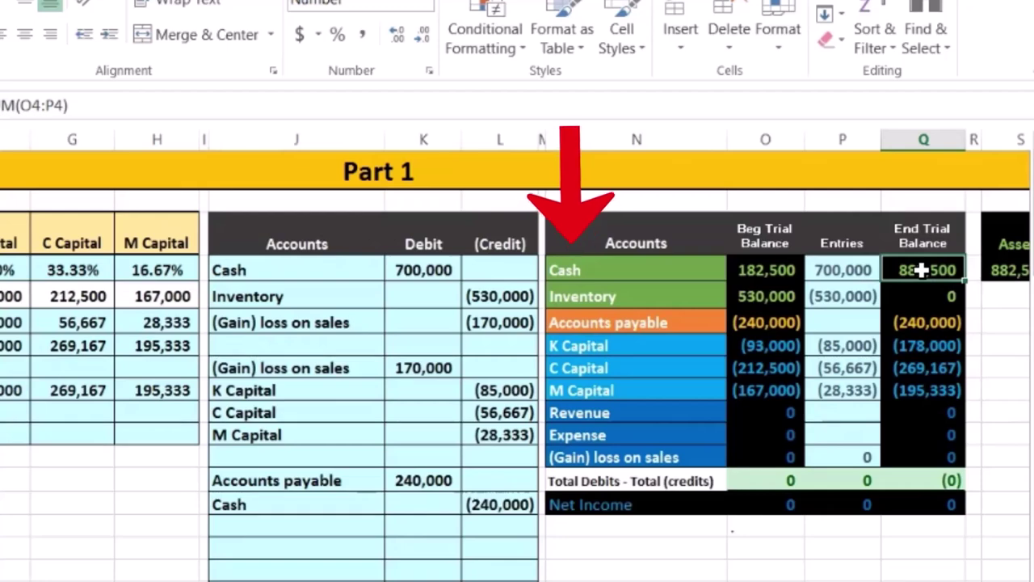
pyautogui.click(893, 276)
pyautogui.click(883, 299)
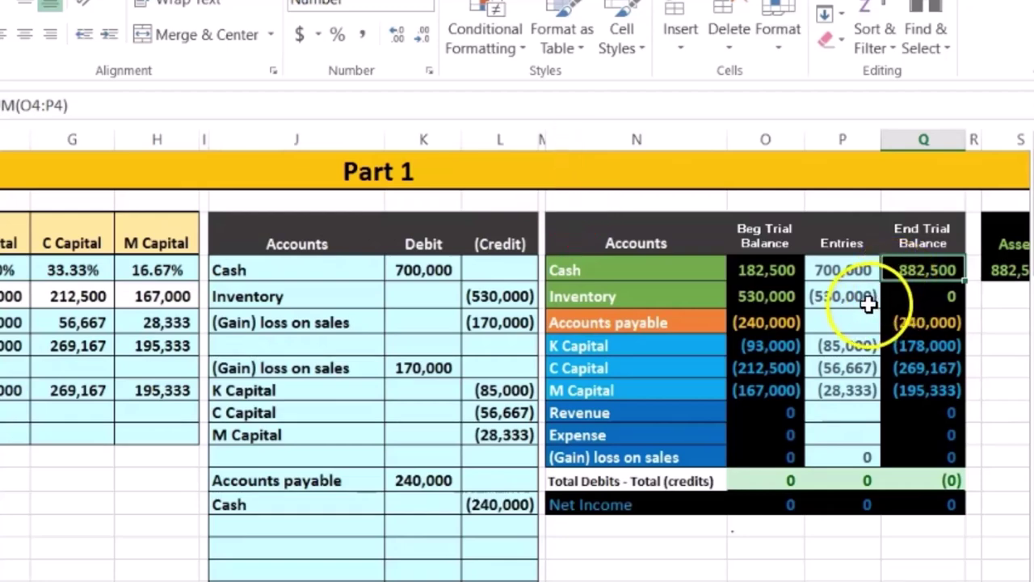
pyautogui.moveTo(347, 485); pyautogui.dragTo(393, 483)
pyautogui.click(616, 323)
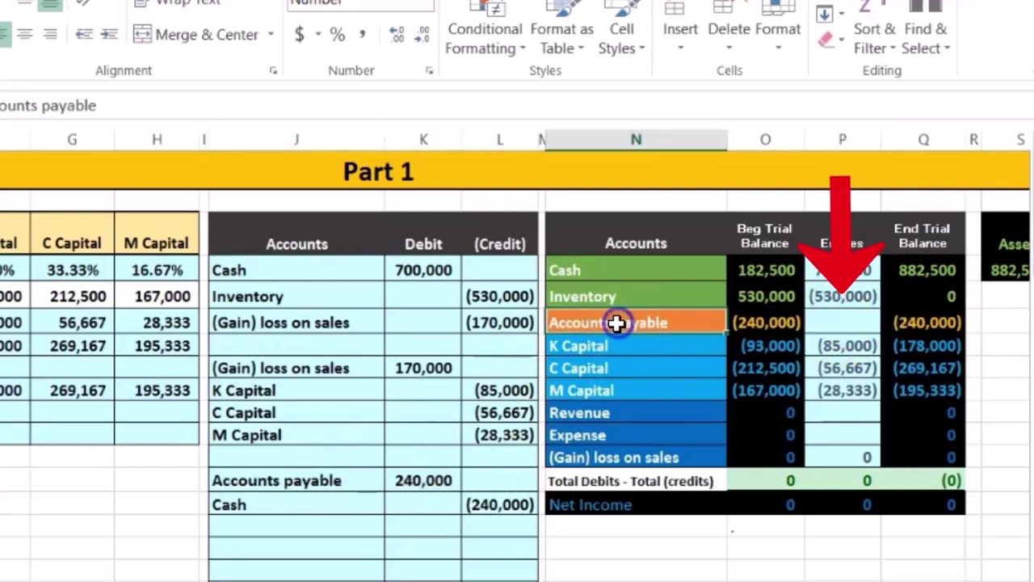
pyautogui.click(830, 319)
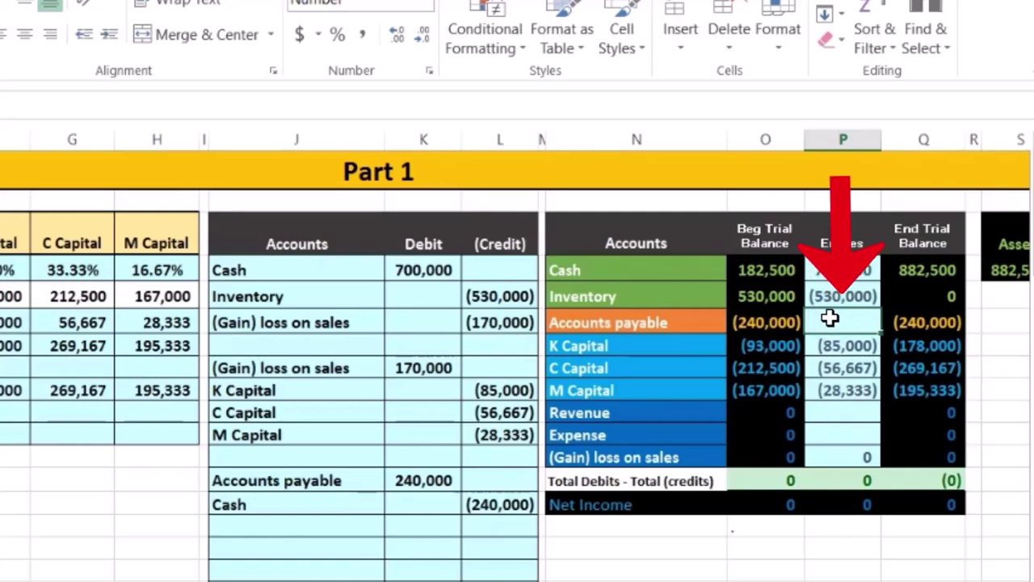
pyautogui.write('=')
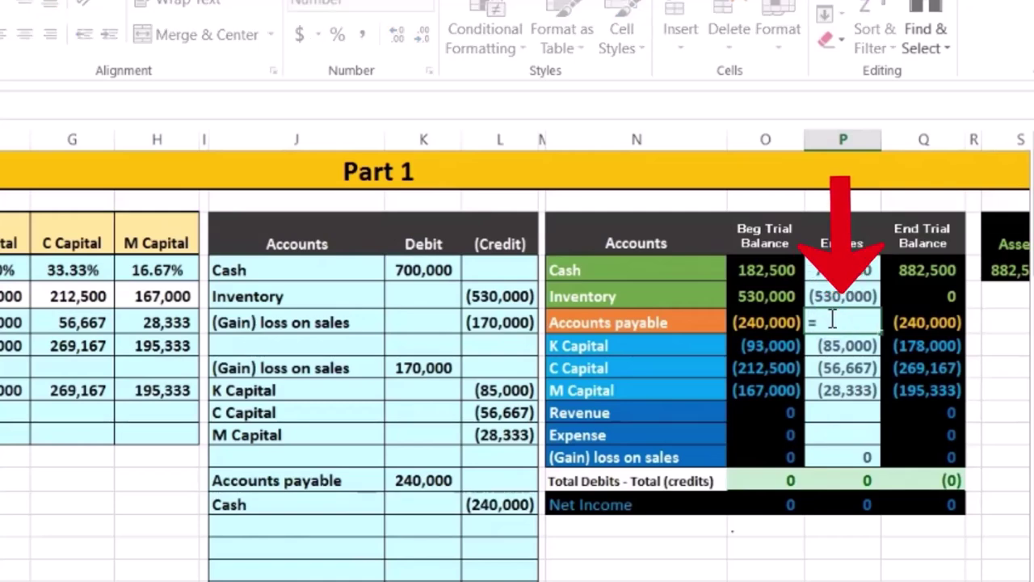
pyautogui.click(413, 483)
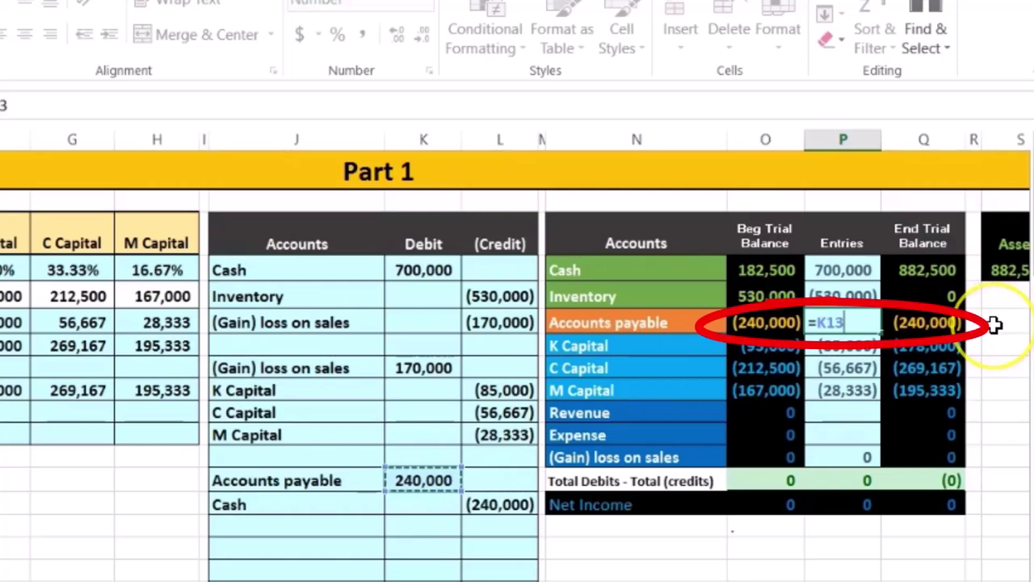
pyautogui.press('Return')
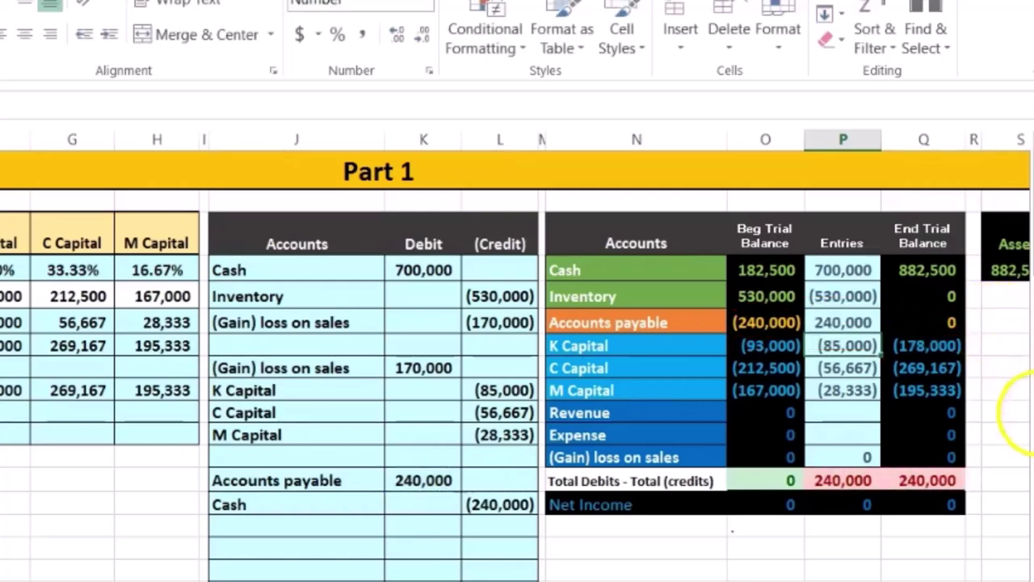
# Step: Add the new Cash credit to the trial balance by extending the Cash Entries formula in P4 to =K4+L14
pyautogui.moveTo(312, 501); pyautogui.dragTo(489, 513)
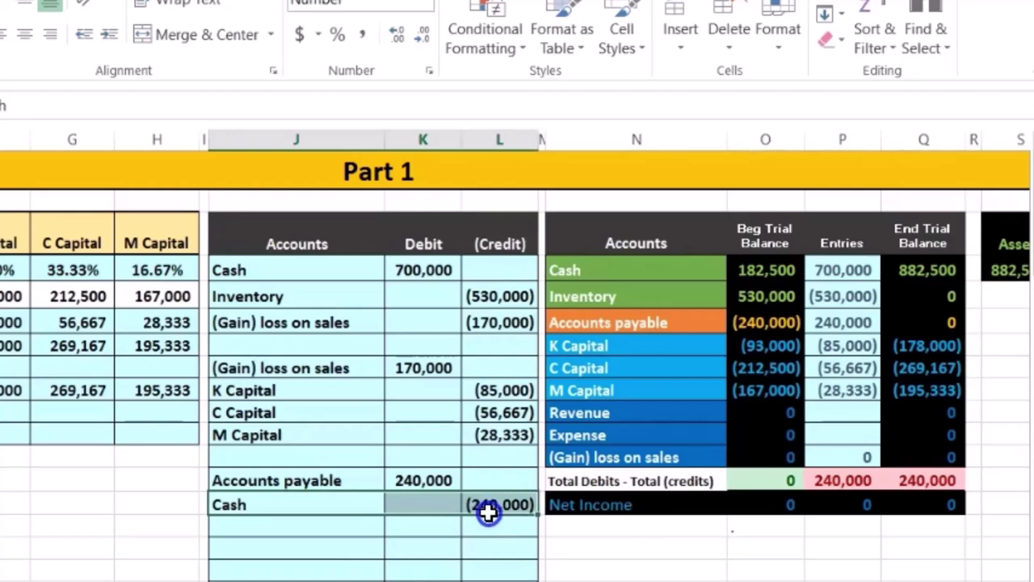
pyautogui.click(623, 270)
pyautogui.click(844, 271)
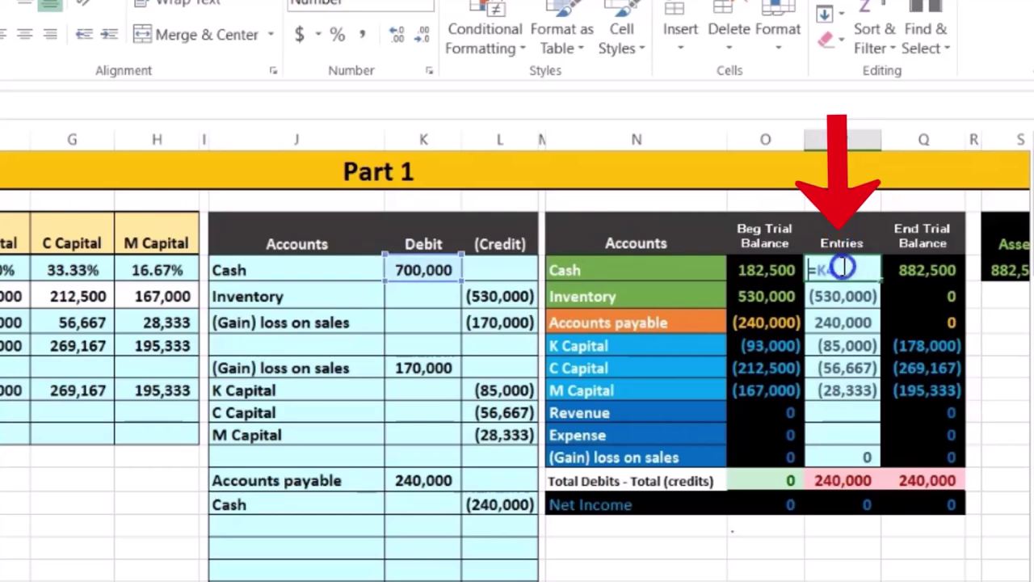
pyautogui.write('=K4')
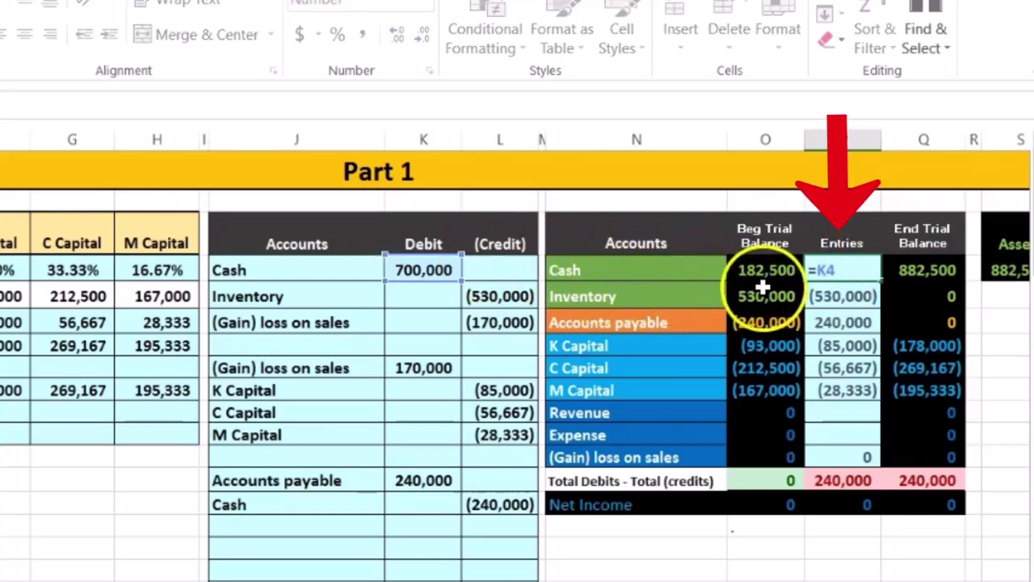
pyautogui.write('+')
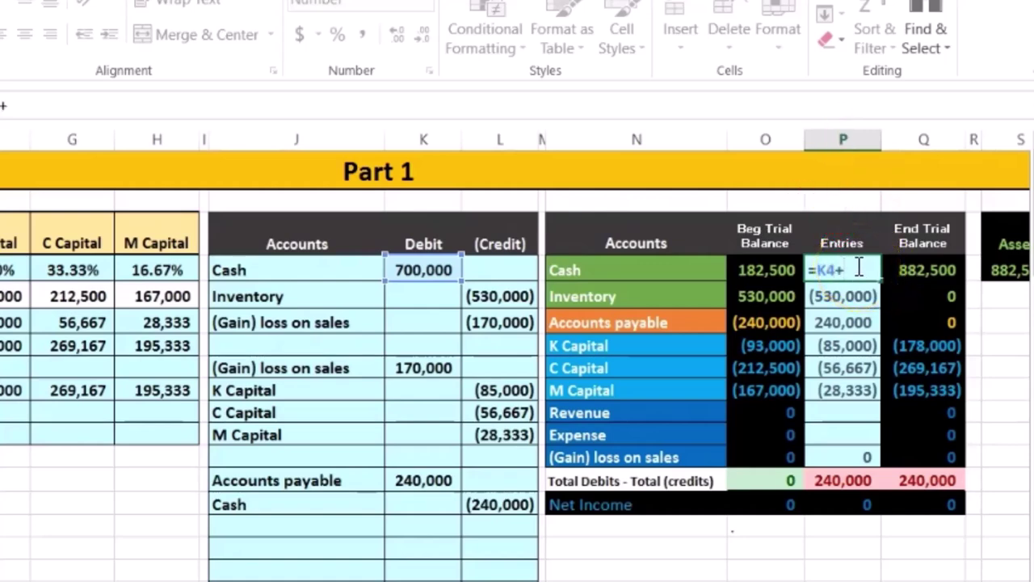
pyautogui.click(485, 504)
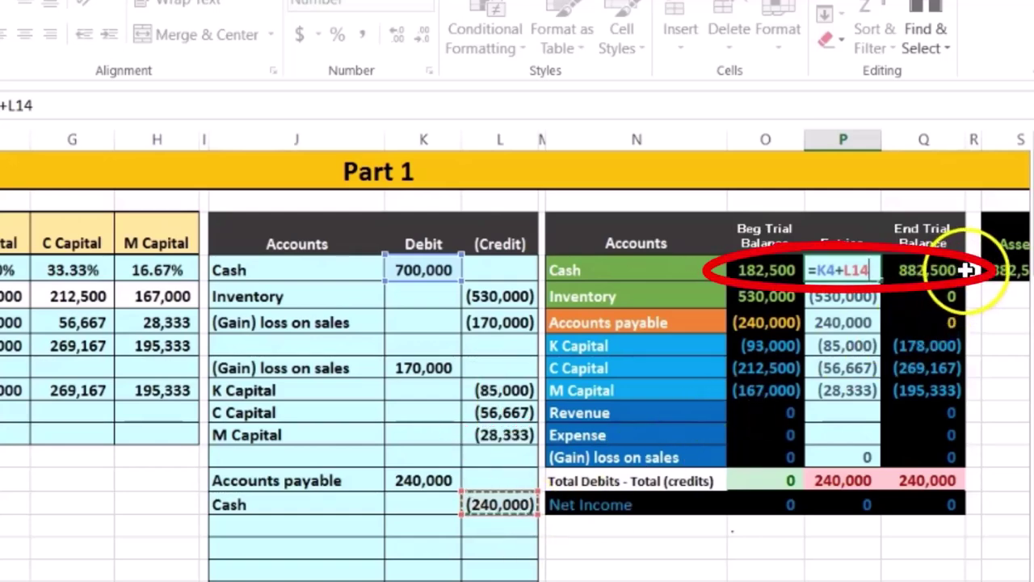
pyautogui.press('Return')
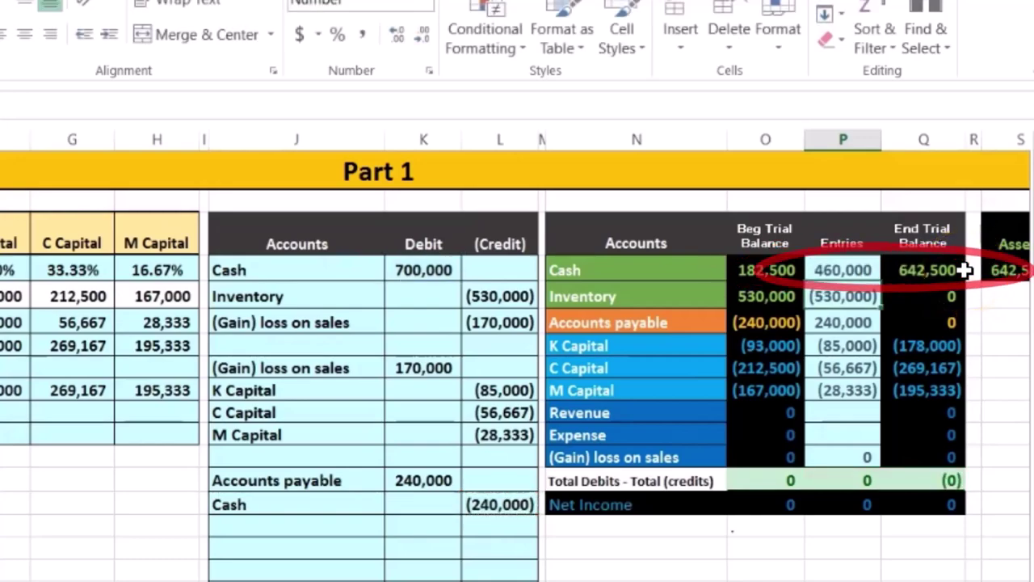
# Step: Compare the ending trial balance with the schedule's cash and partner capital balances, and check the sum of the three capital accounts
pyautogui.click(945, 479)
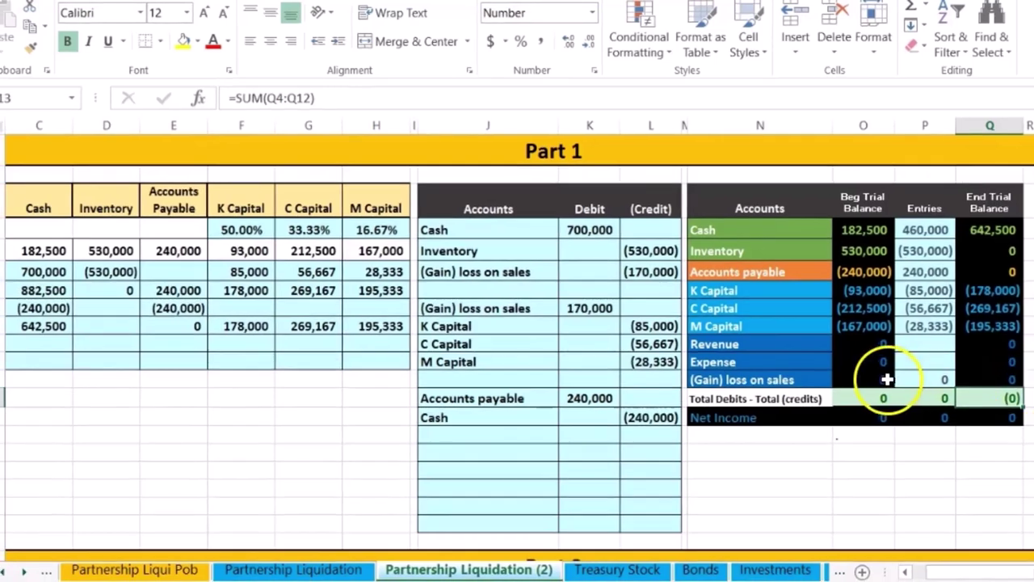
pyautogui.click(53, 325)
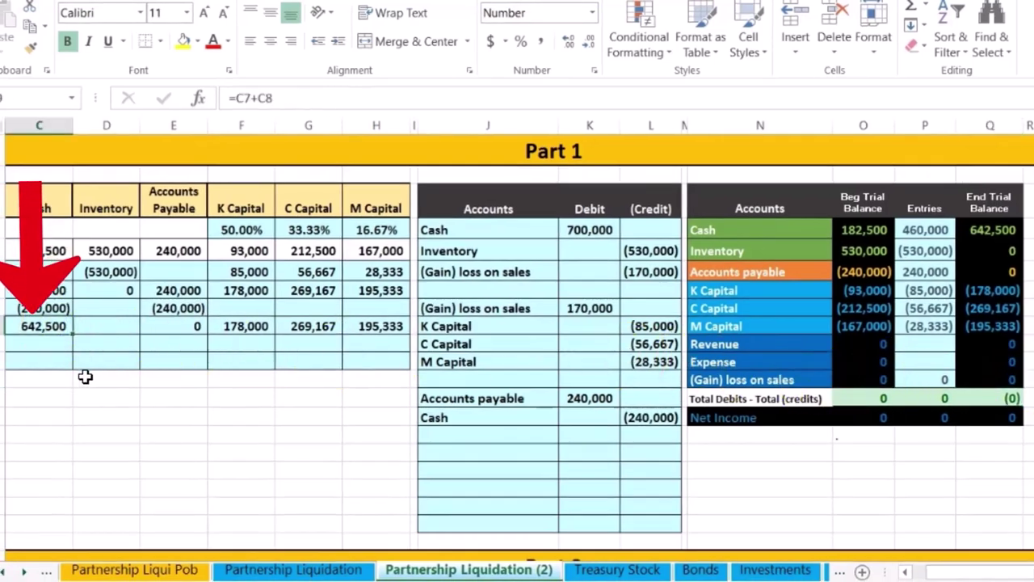
pyautogui.click(1000, 230)
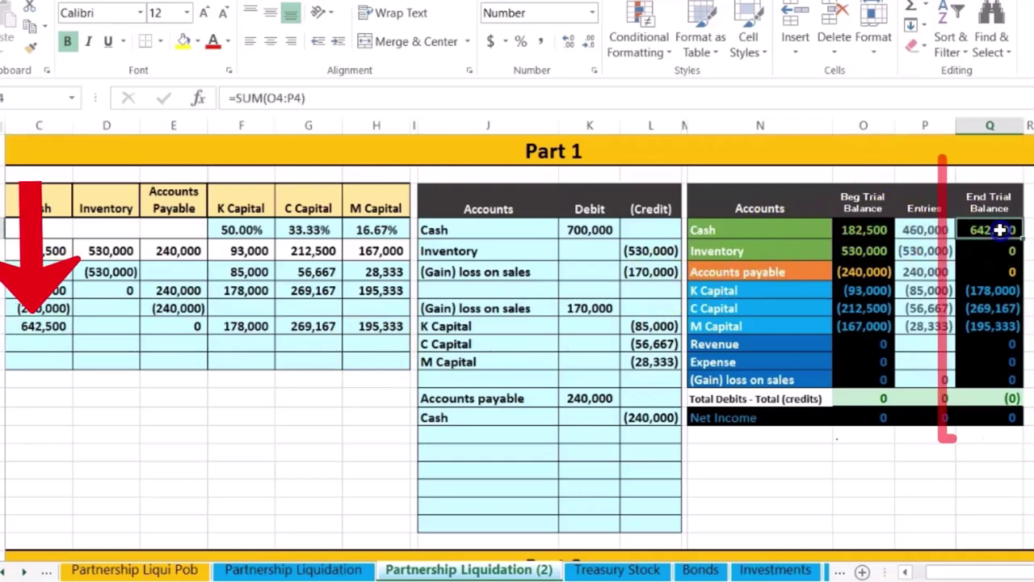
pyautogui.moveTo(243, 326); pyautogui.dragTo(370, 326)
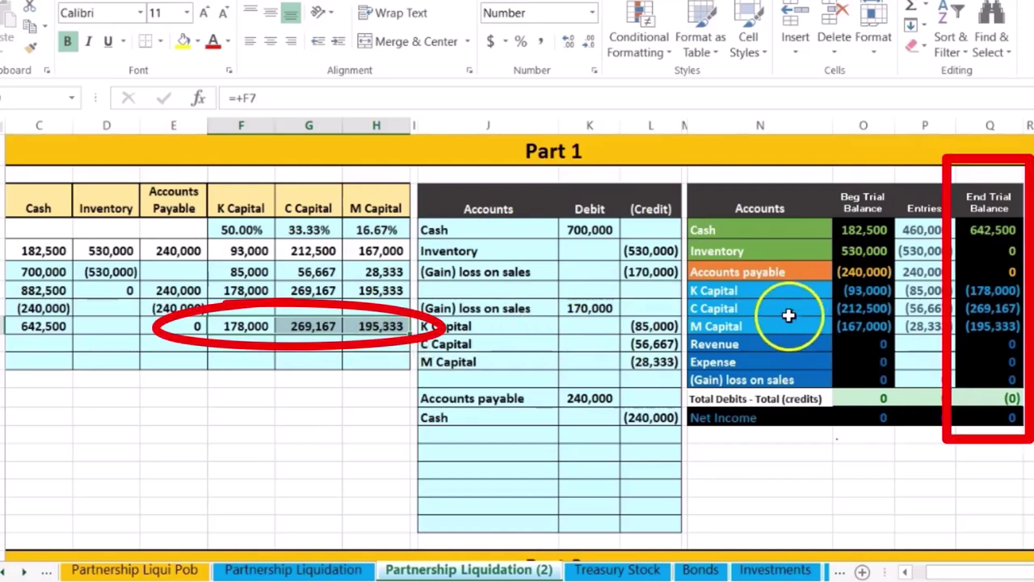
pyautogui.moveTo(786, 292); pyautogui.dragTo(785, 316)
pyautogui.moveTo(993, 291); pyautogui.dragTo(1016, 324)
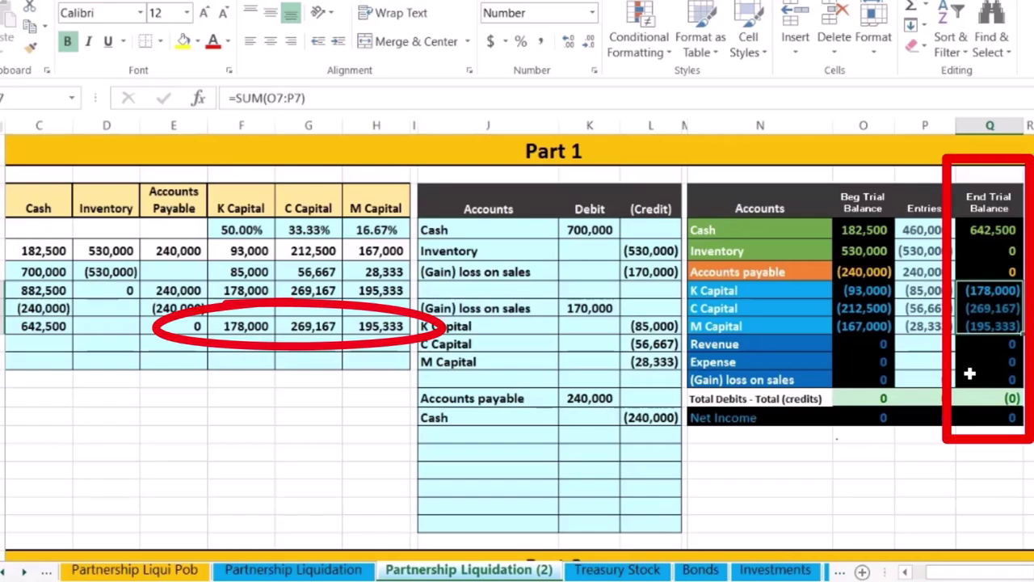
pyautogui.click(946, 362)
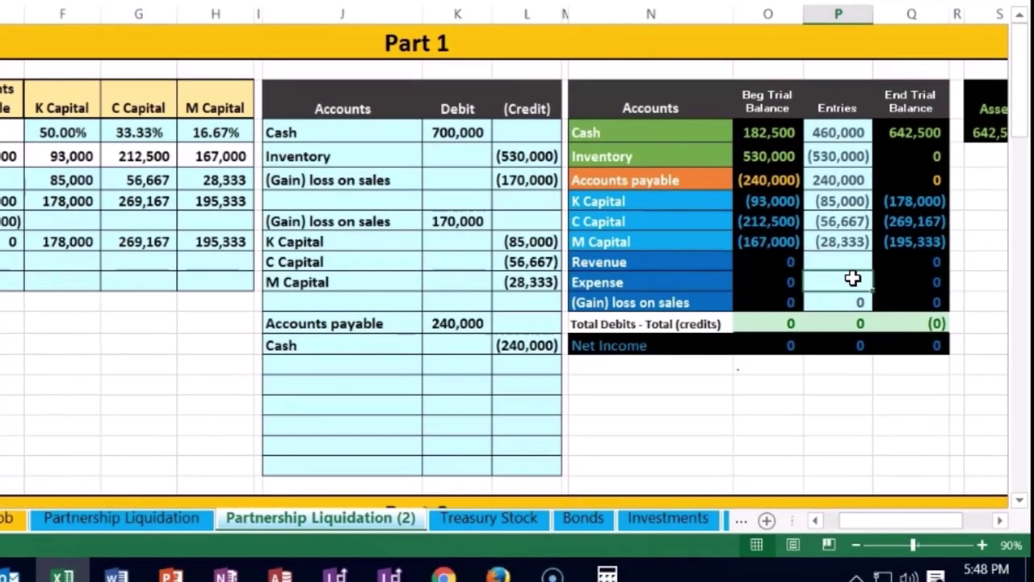
pyautogui.click(917, 133)
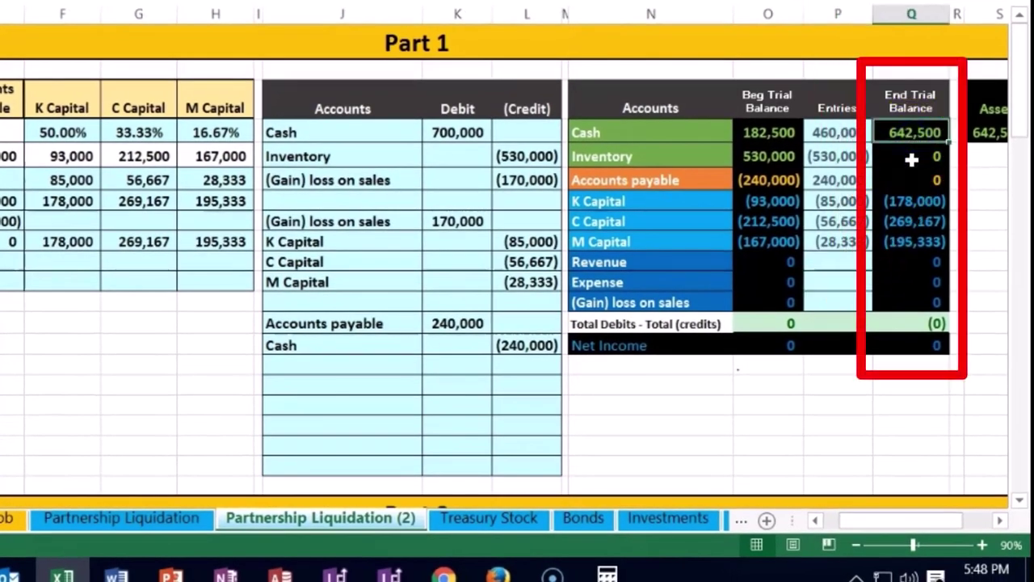
pyautogui.click(910, 215)
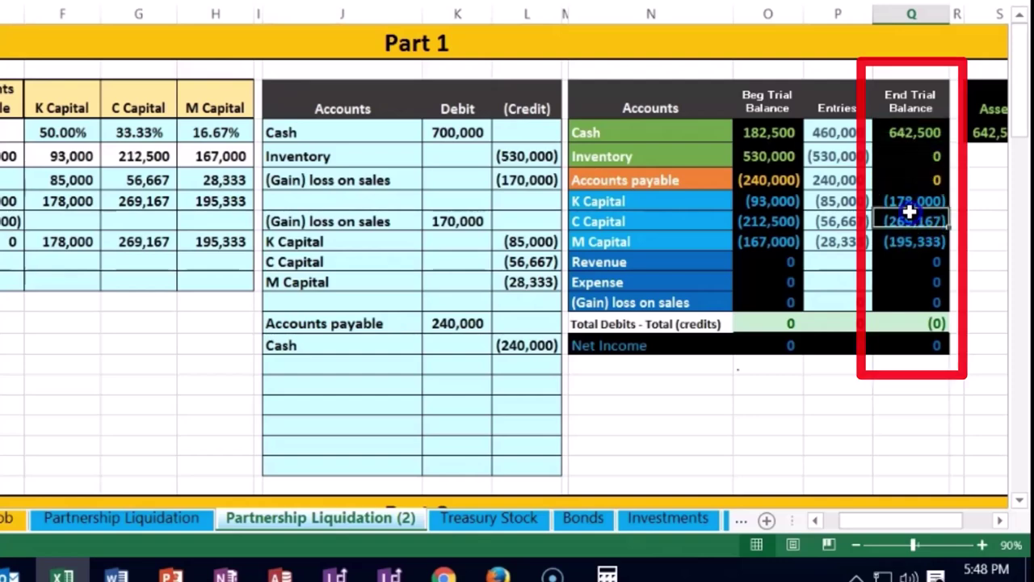
pyautogui.moveTo(914, 203); pyautogui.dragTo(914, 235)
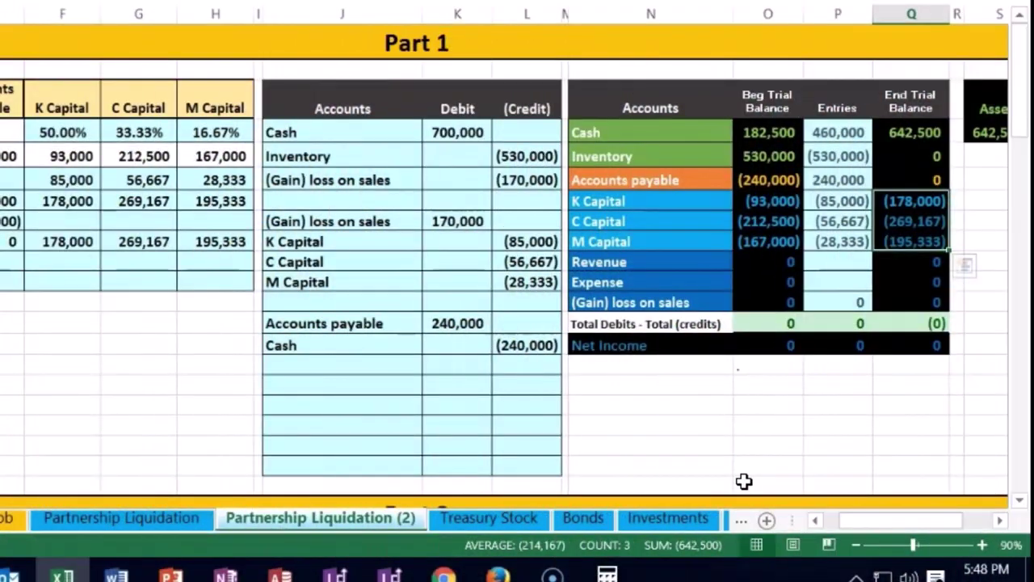
pyautogui.click(671, 154)
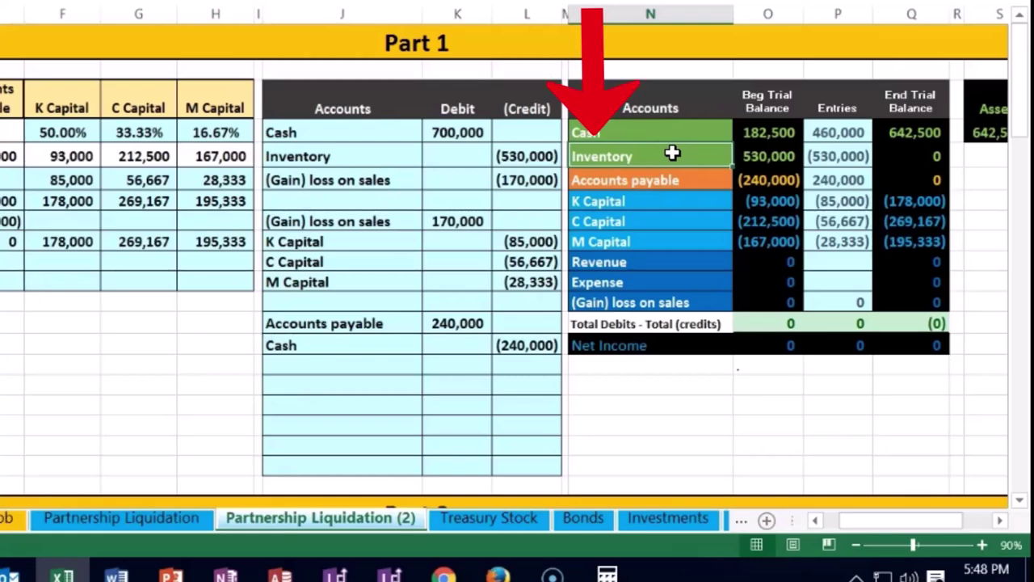
# Step: Enter -642500 as the cash distributed to owners in cell C10 of the liquidation schedule
pyautogui.click(138, 340)
pyautogui.click(39, 361)
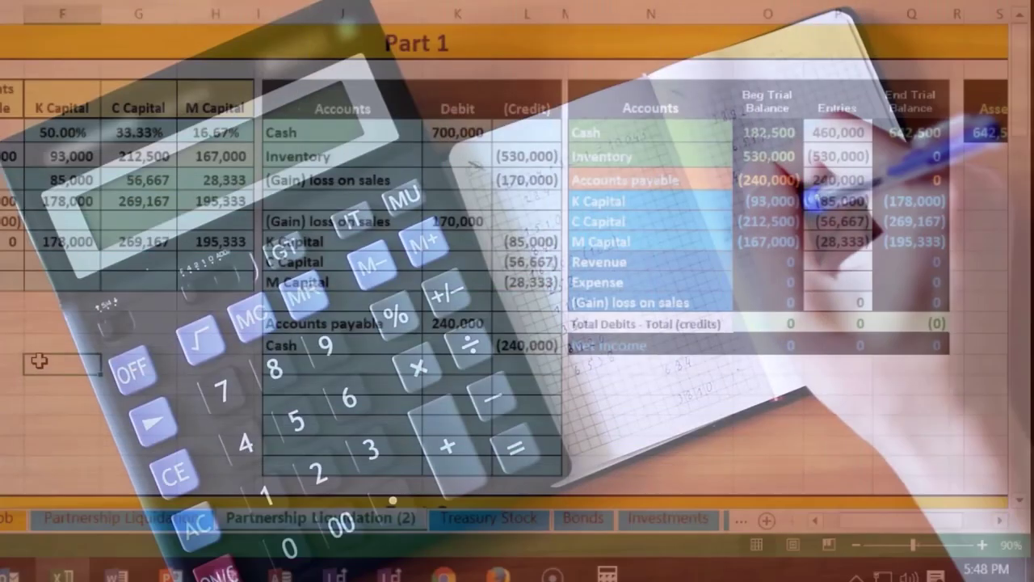
pyautogui.press('Home')
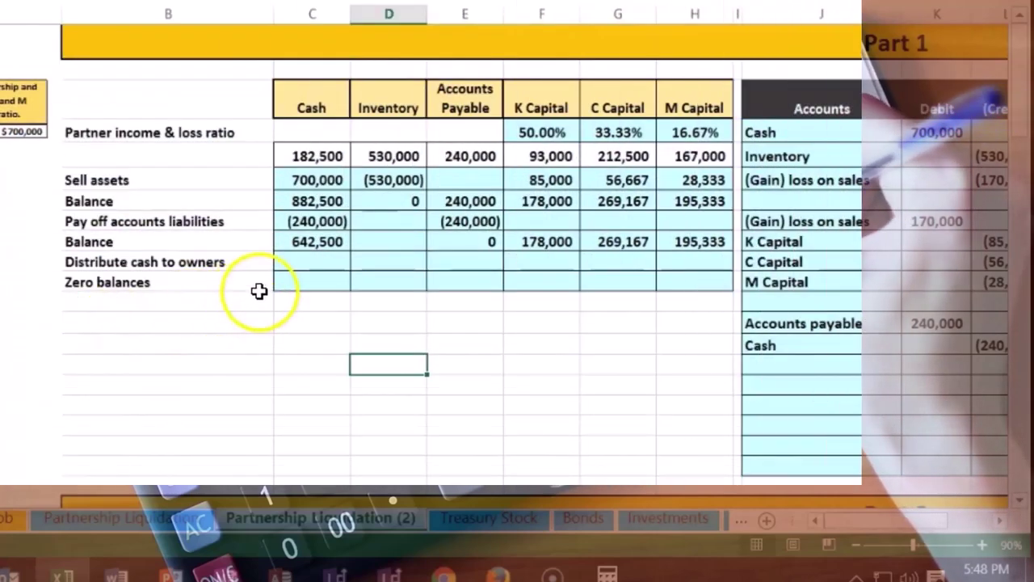
pyautogui.click(299, 260)
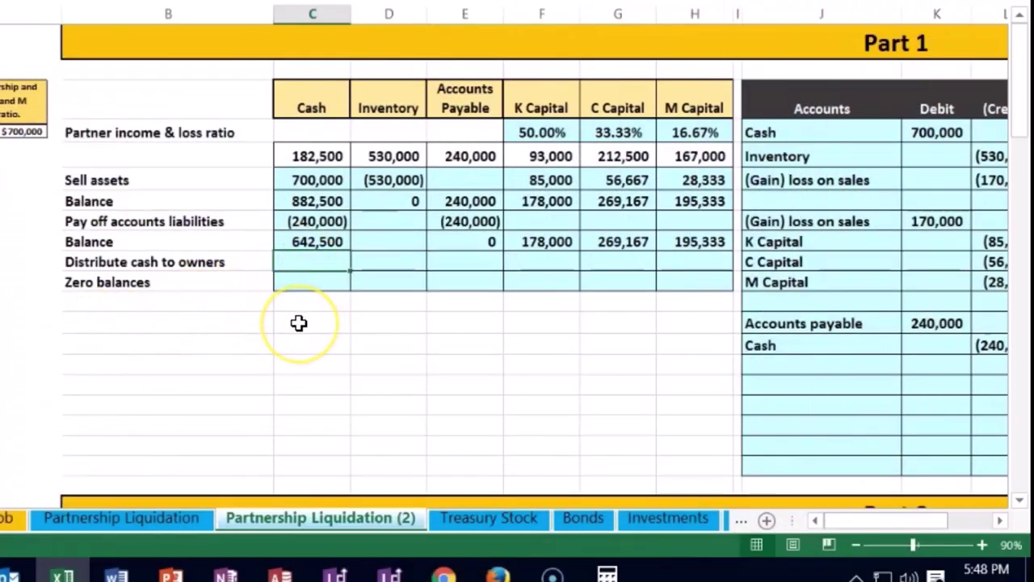
pyautogui.write('-')
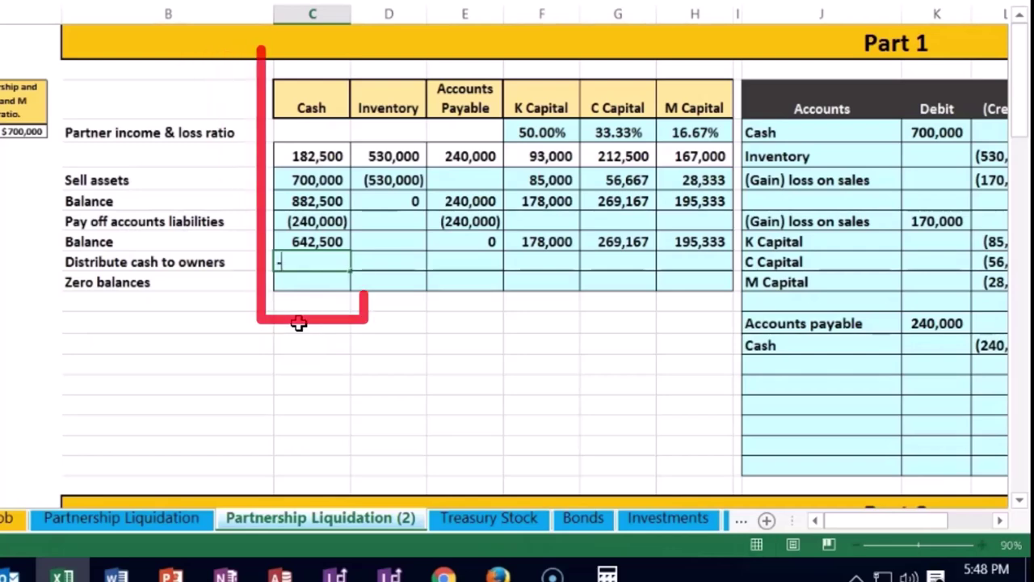
pyautogui.write('642500')
pyautogui.press('Return')
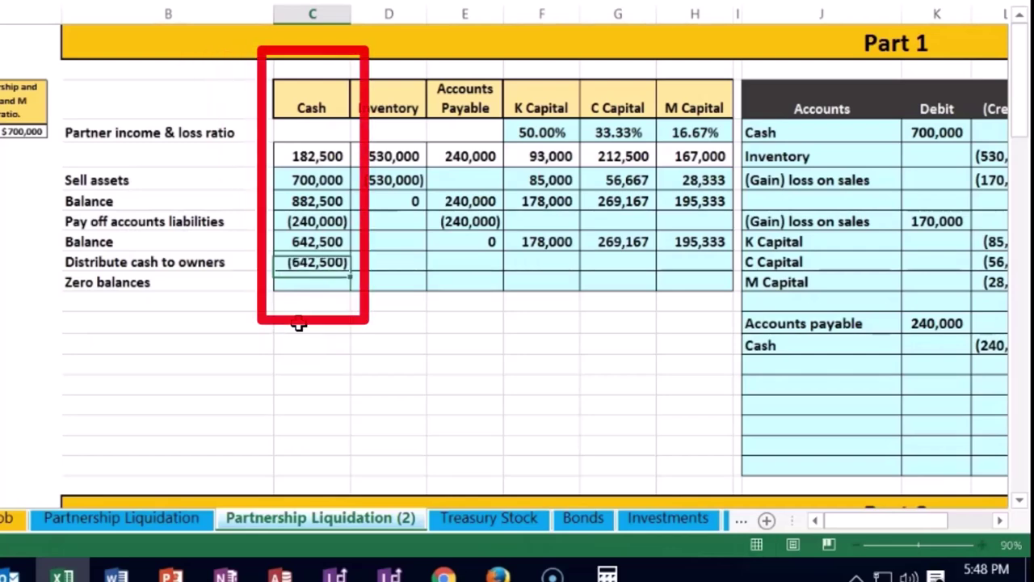
# Step: Enter the distributions -178000 for K Capital, -269167 for C Capital and -195333 for M Capital in F10:H10, and check their sum
pyautogui.press('Right')
pyautogui.press('Right')
pyautogui.press('Right')
pyautogui.press('Up')
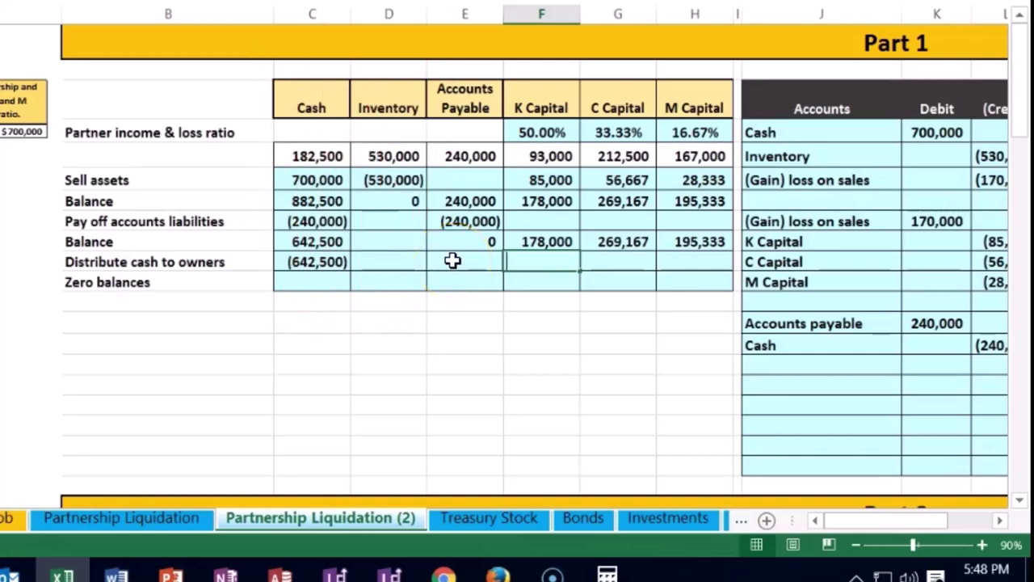
pyautogui.write('-178000')
pyautogui.press('Tab')
pyautogui.write('-269167')
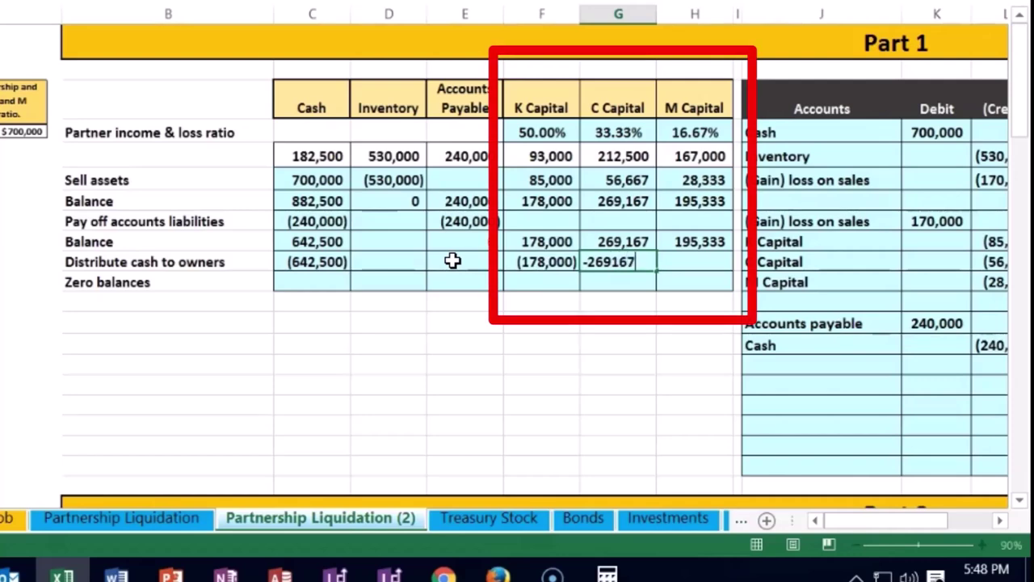
pyautogui.press('Tab')
pyautogui.write('-')
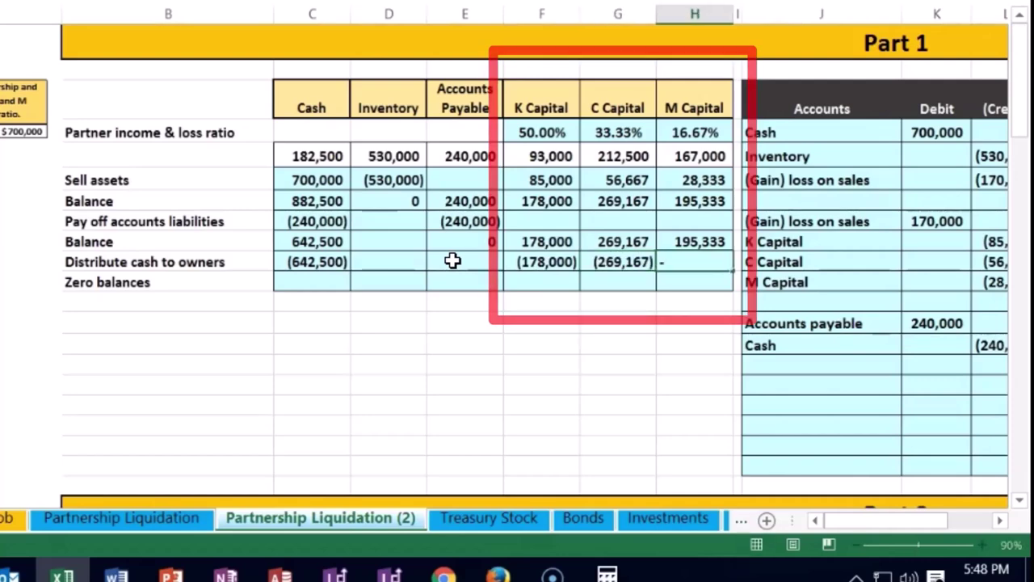
pyautogui.write('1953330')
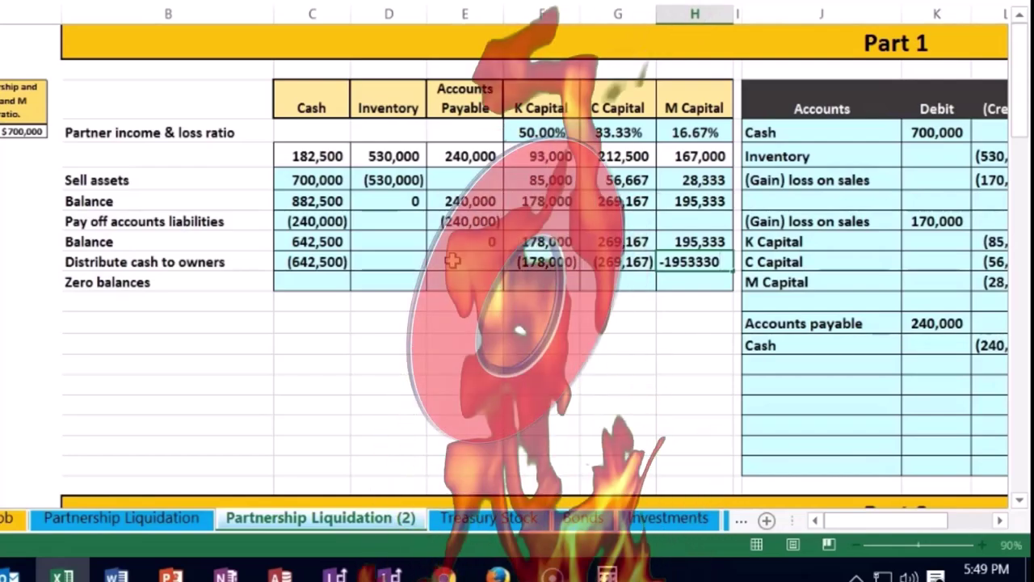
pyautogui.press('BackSpace')
pyautogui.press('Return')
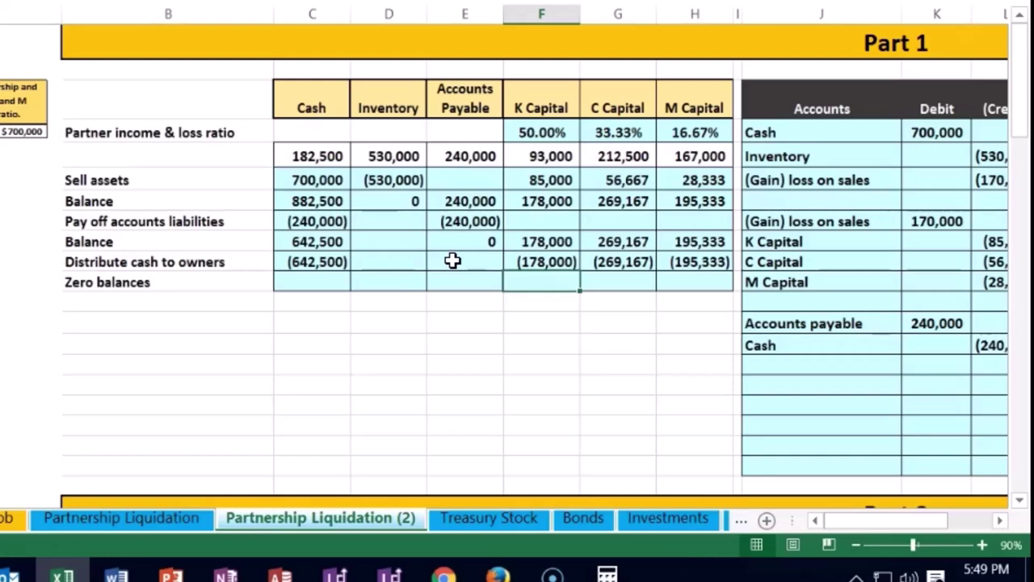
pyautogui.moveTo(521, 262); pyautogui.dragTo(670, 261)
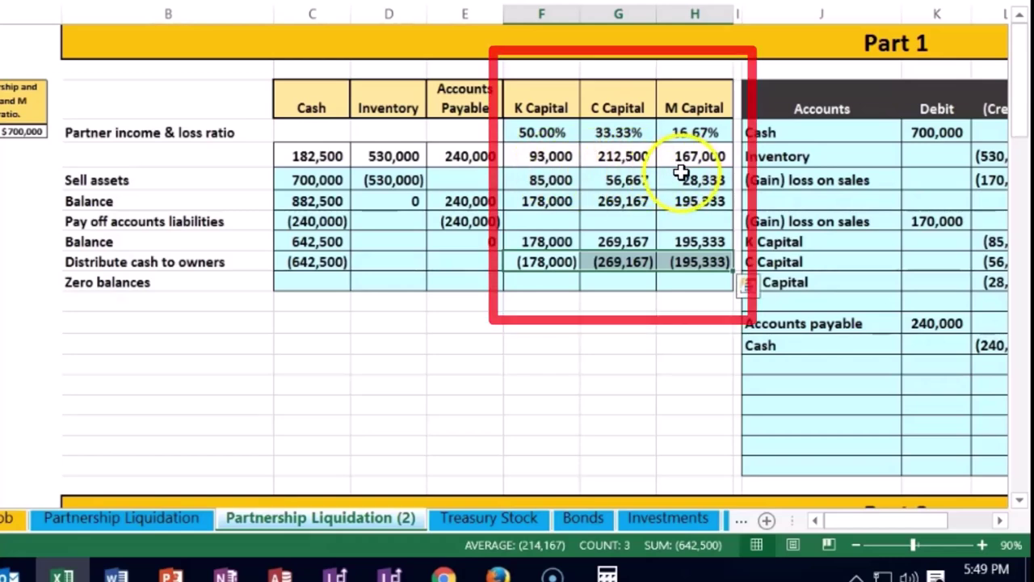
# Step: Calculate the Cash zero balance in C11 of the liquidation schedule with the formula =C9+C10
pyautogui.click(319, 287)
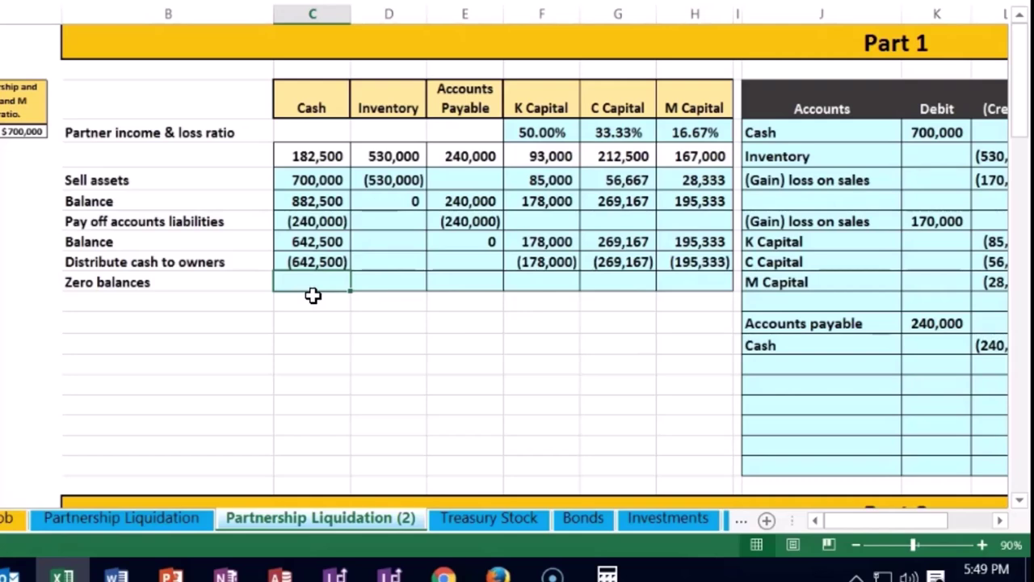
pyautogui.write('=')
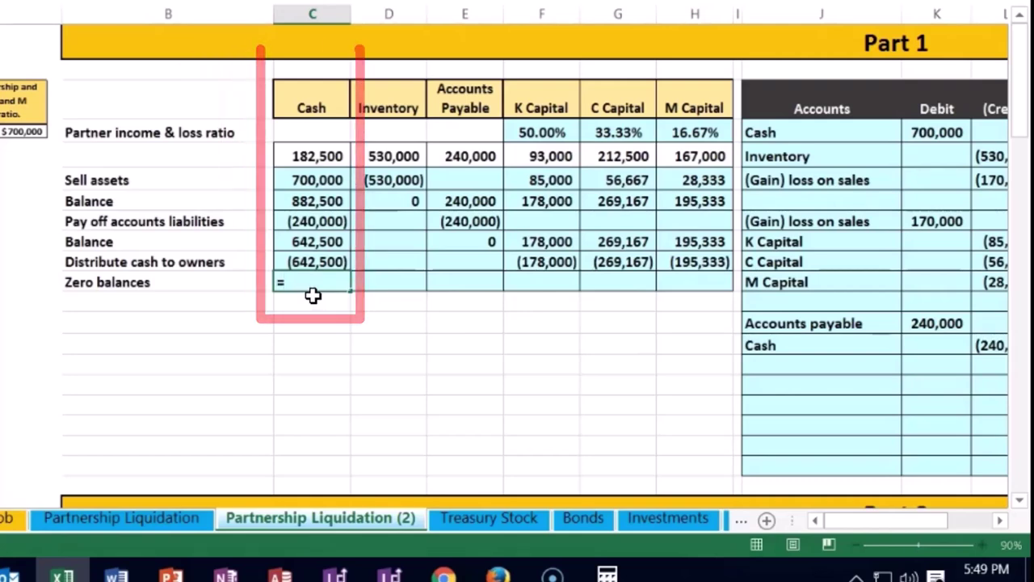
pyautogui.click(334, 242)
pyautogui.write('+')
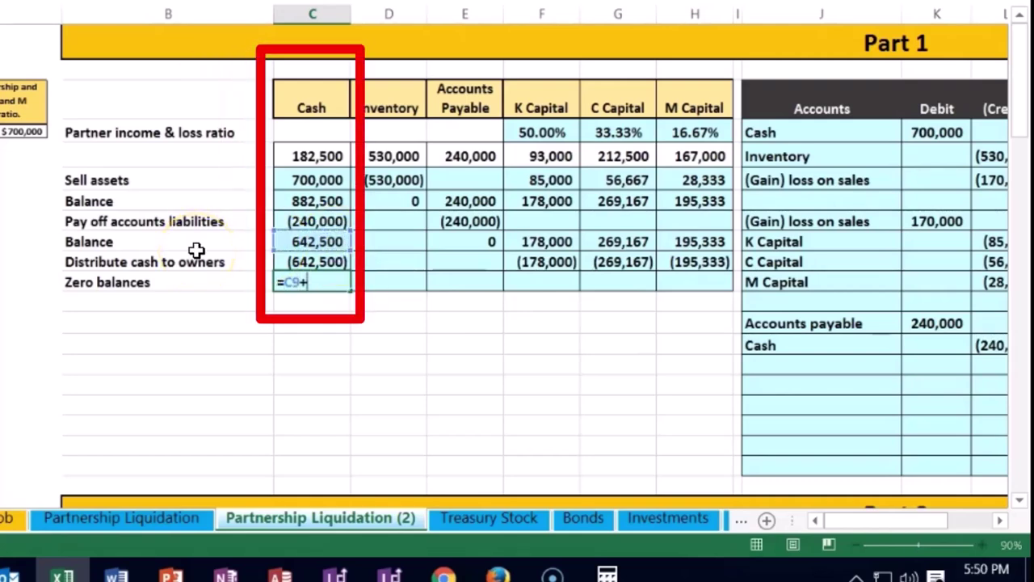
pyautogui.click(284, 257)
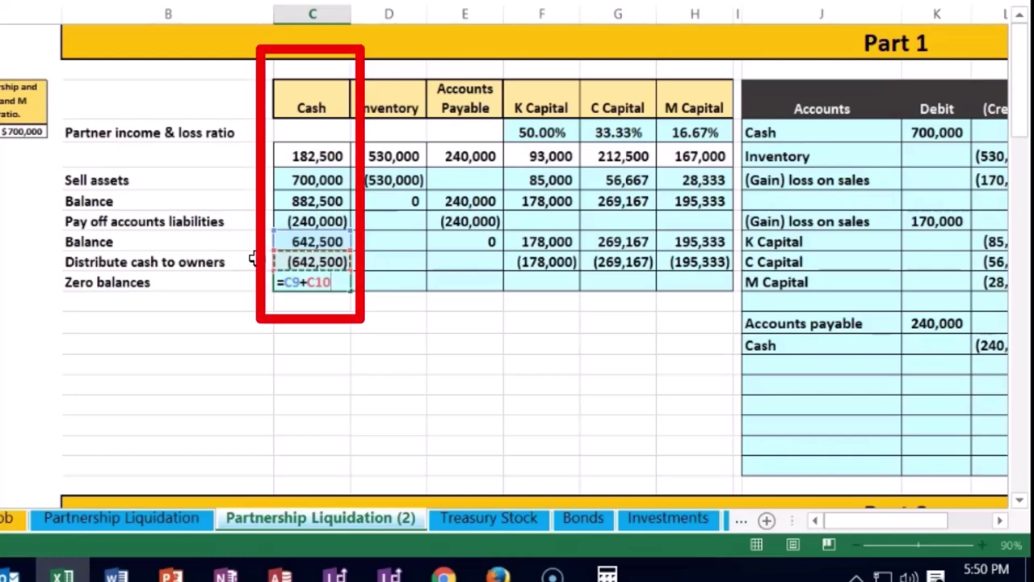
pyautogui.press('Return')
# Step: Calculate the K Capital zero balance in F11 with the formula +F9+F10
pyautogui.click(533, 279)
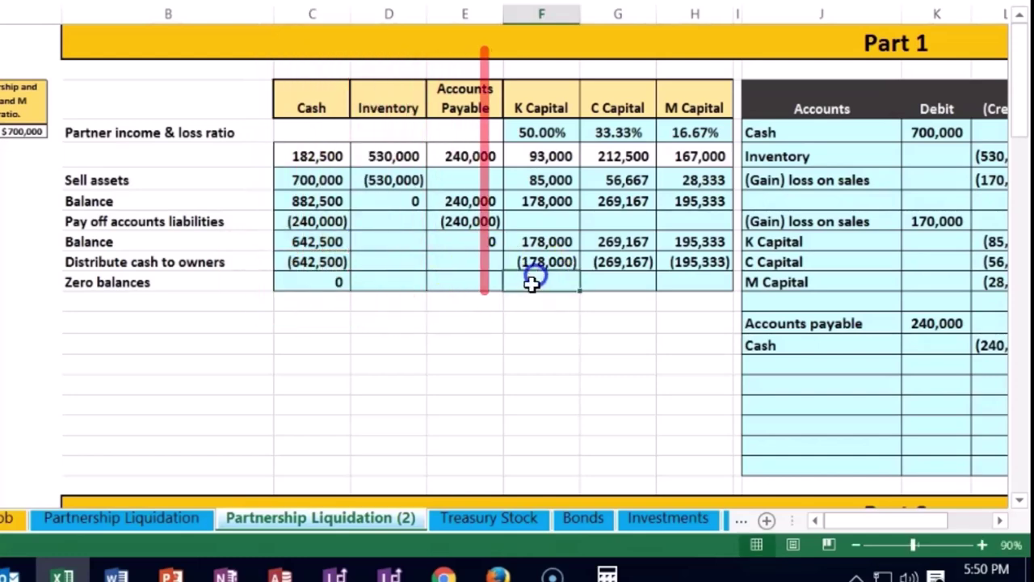
pyautogui.write('+')
pyautogui.click(561, 242)
pyautogui.write('+F10')
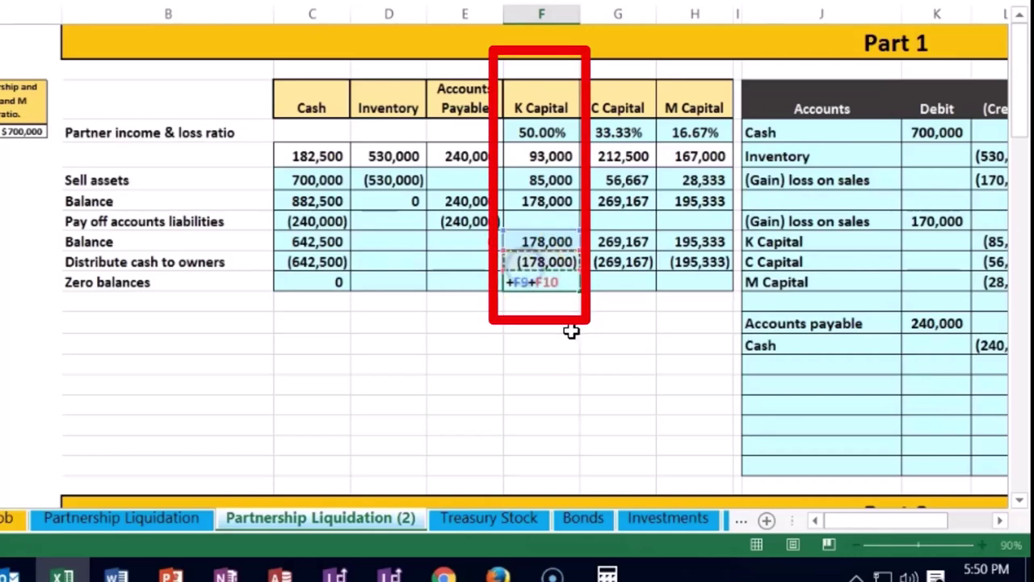
pyautogui.press('Return')
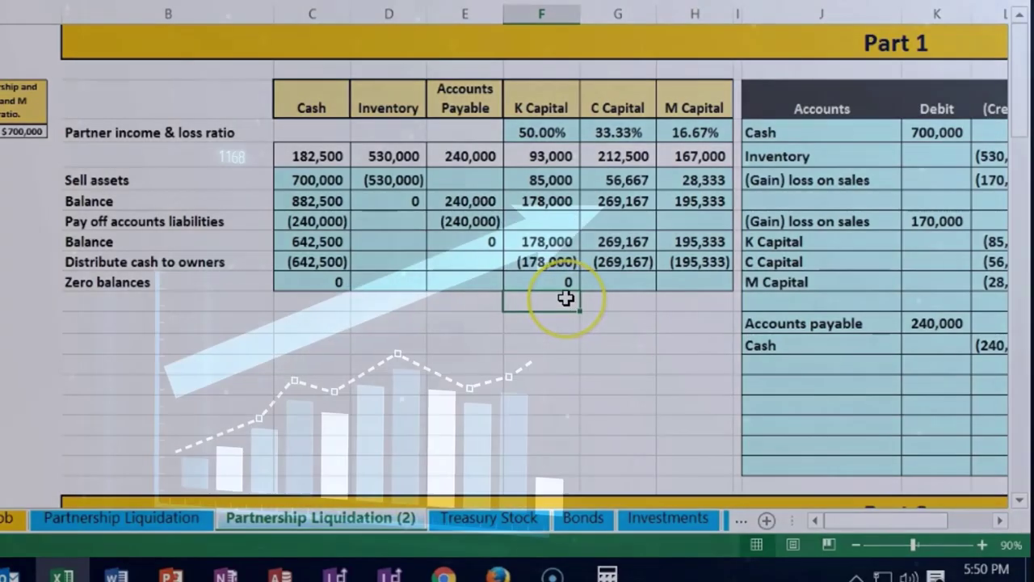
# Step: Calculate the C Capital zero balance in G11 by adding G9 and G10
pyautogui.click(588, 299)
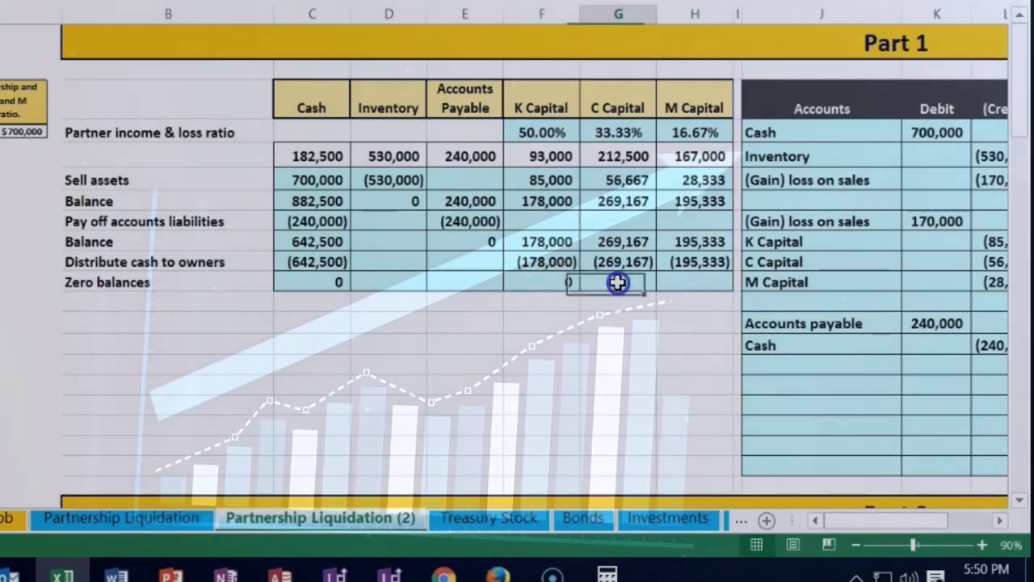
pyautogui.write('+')
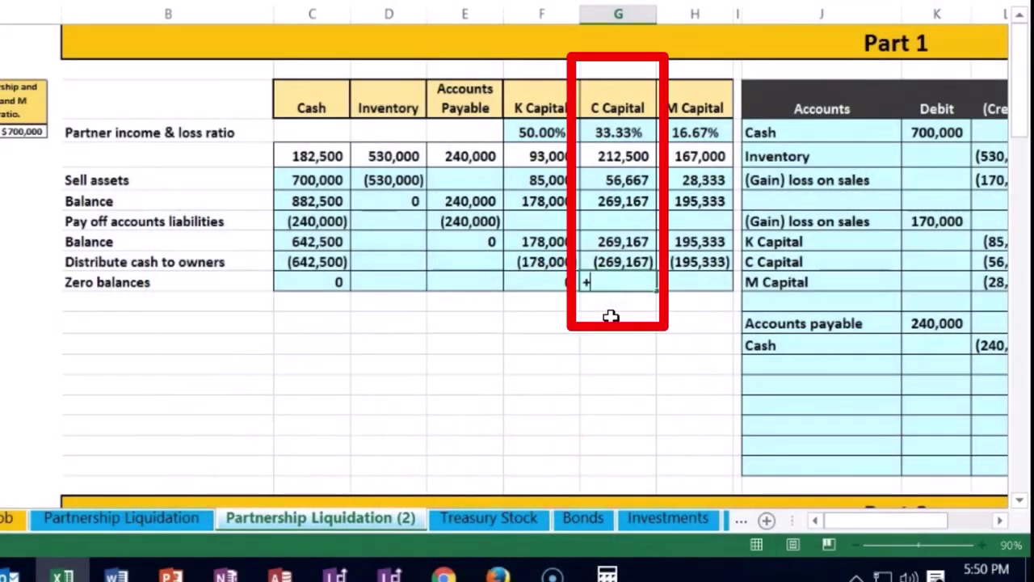
pyautogui.click(625, 236)
pyautogui.write('+')
pyautogui.click(633, 259)
pyautogui.press('Return')
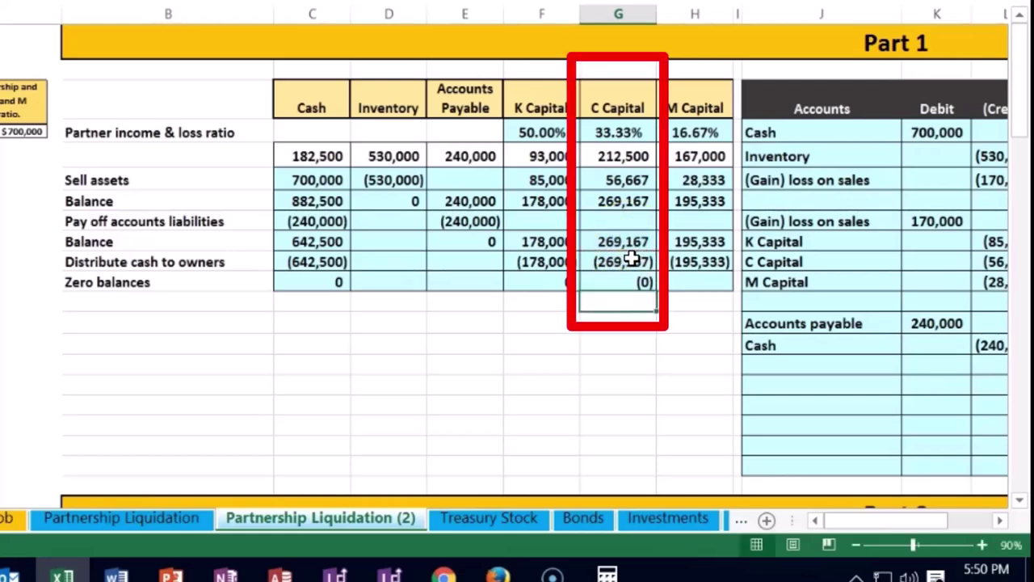
# Step: Calculate the M Capital zero balance in H11 with the formula +H9+H10
pyautogui.press('Right')
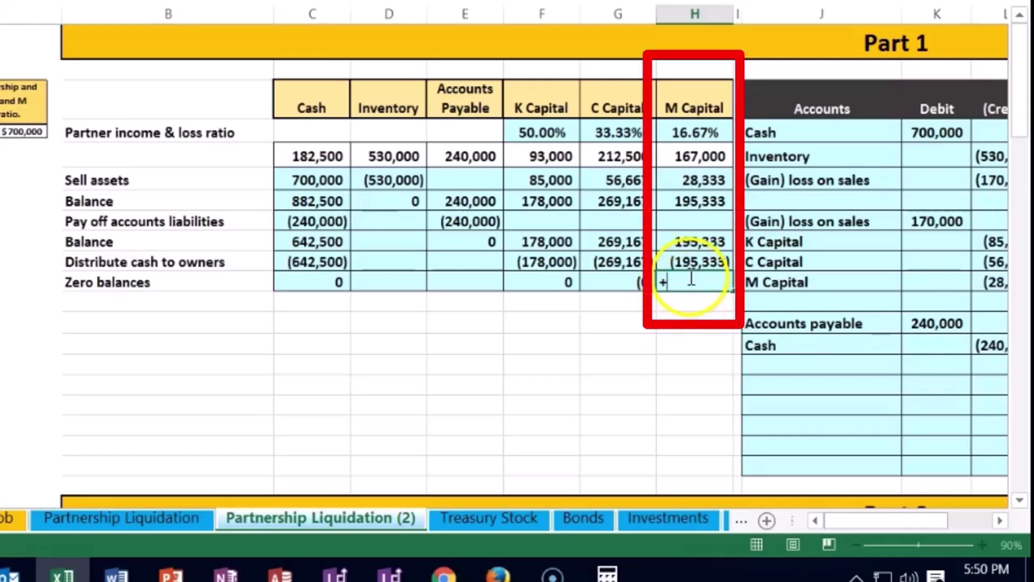
pyautogui.write('+')
pyautogui.click(708, 261)
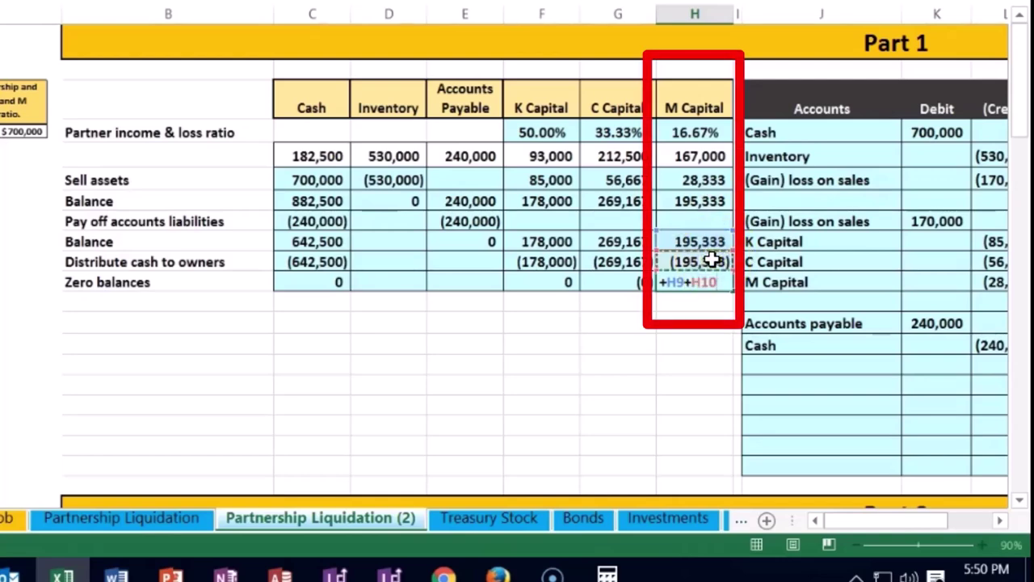
pyautogui.press('Return')
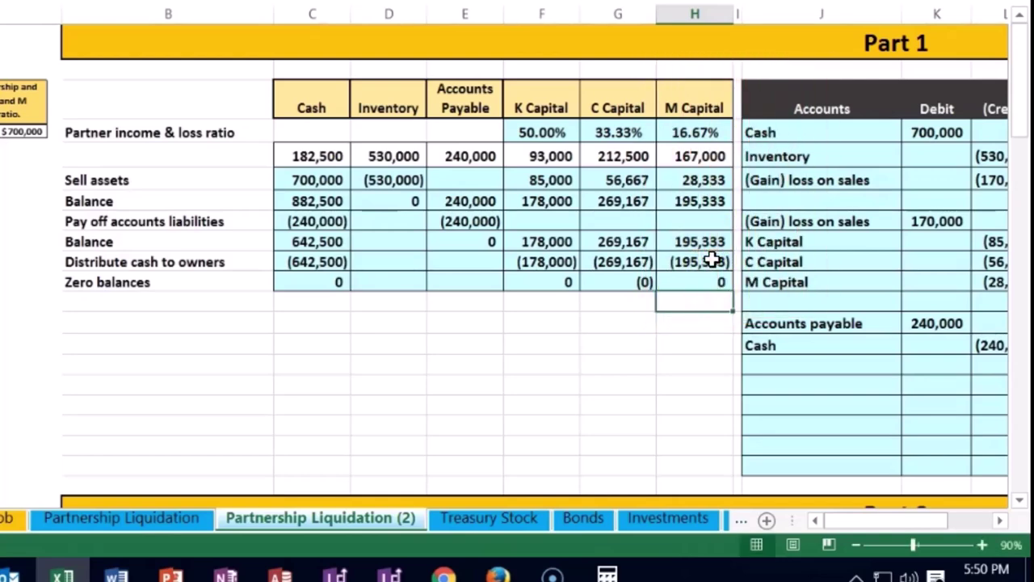
# Step: Review the Cash and partner capital balances in the ending trial balance to see what the final distribution entry must clear
pyautogui.press('Right')
pyautogui.press('Right')
pyautogui.press('Right')
pyautogui.press('Right')
pyautogui.press('Right')
pyautogui.press('Right')
pyautogui.press('Right')
pyautogui.press('Right')
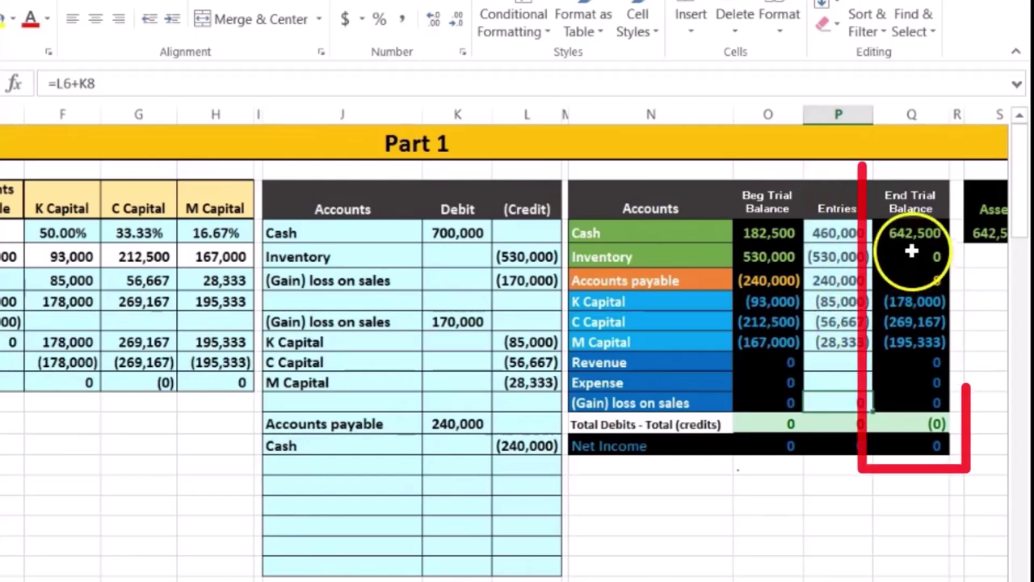
pyautogui.click(912, 233)
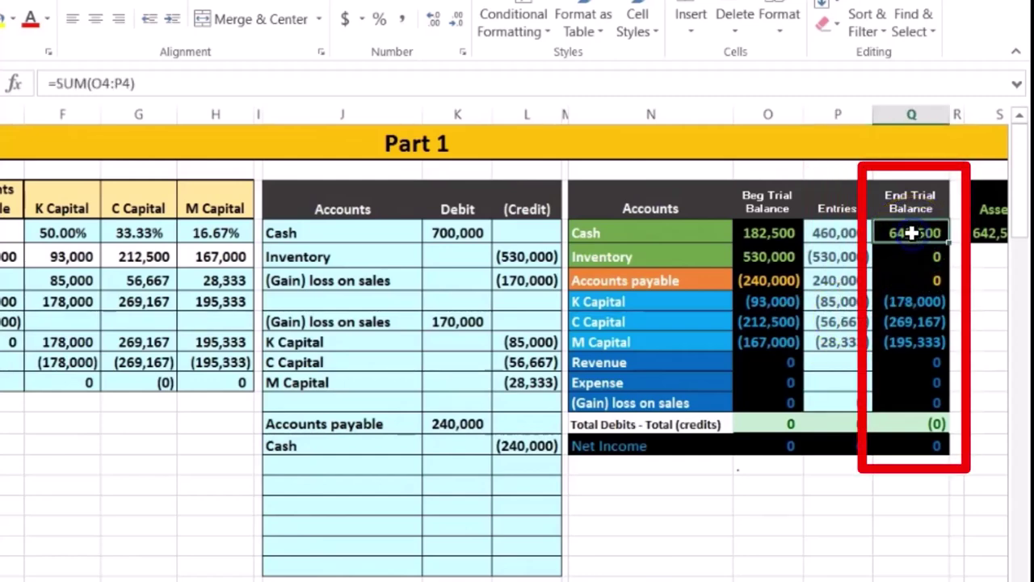
pyautogui.click(905, 302)
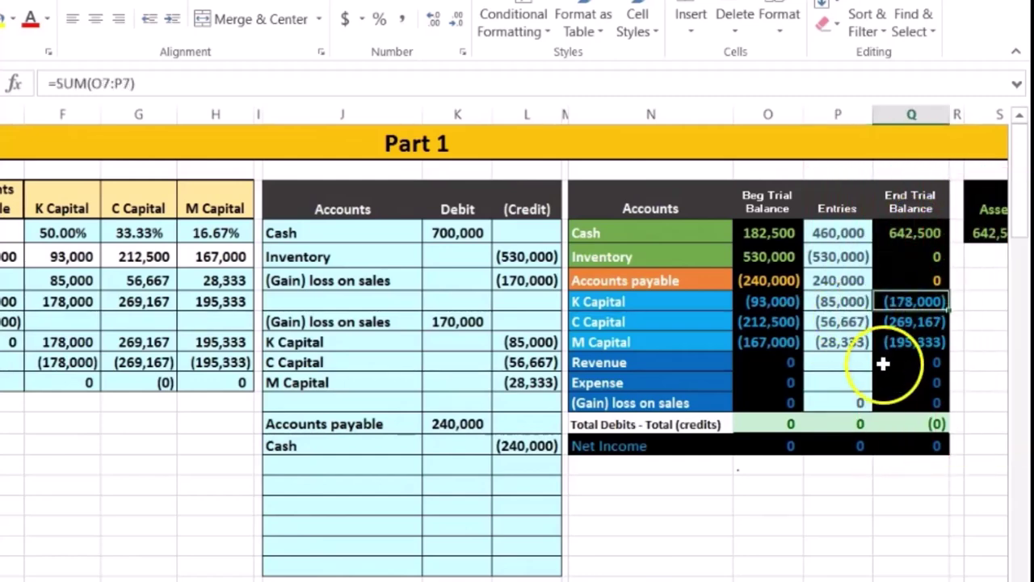
pyautogui.moveTo(692, 231); pyautogui.dragTo(742, 231)
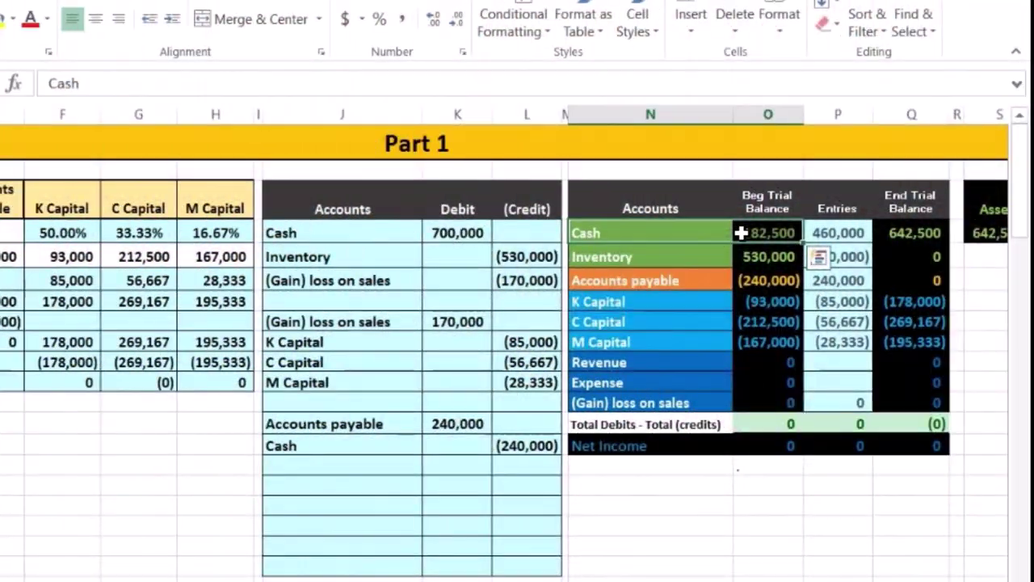
pyautogui.click(933, 234)
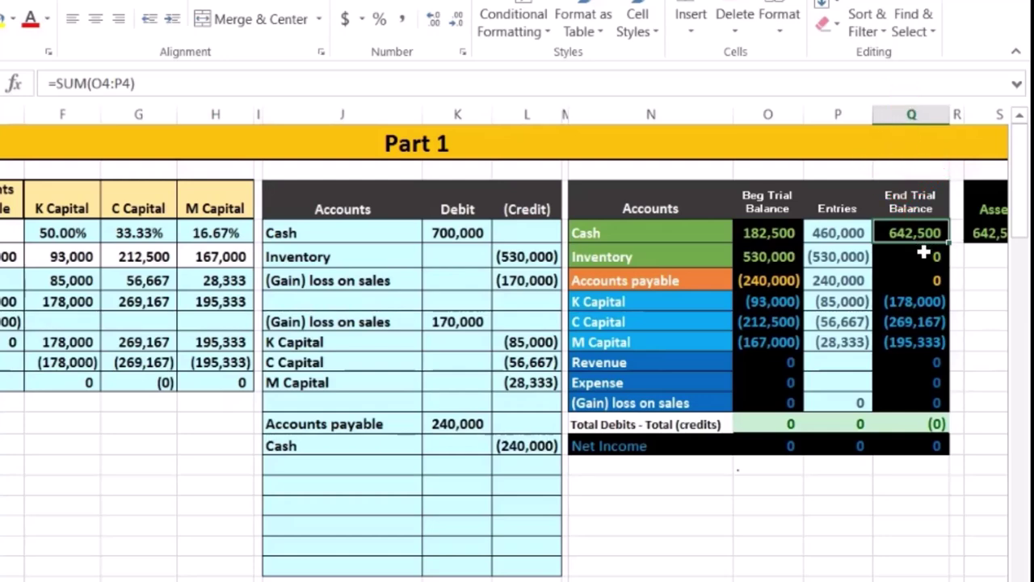
# Step: Copy the Cash account name from the trial balance and paste it as values into J19 of the journal, leaving room above for the debits
pyautogui.click(632, 232)
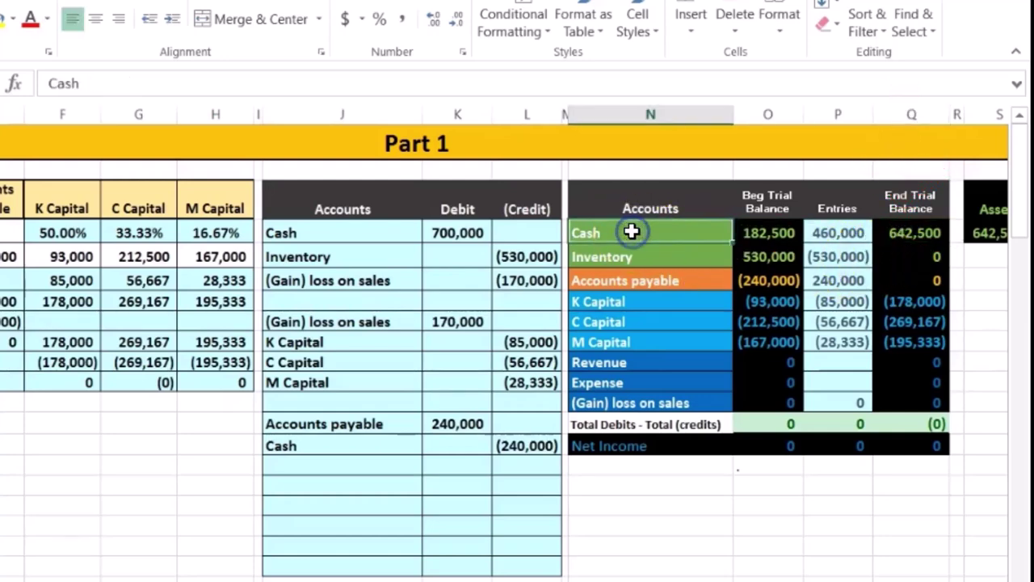
pyautogui.rightClick(632, 232)
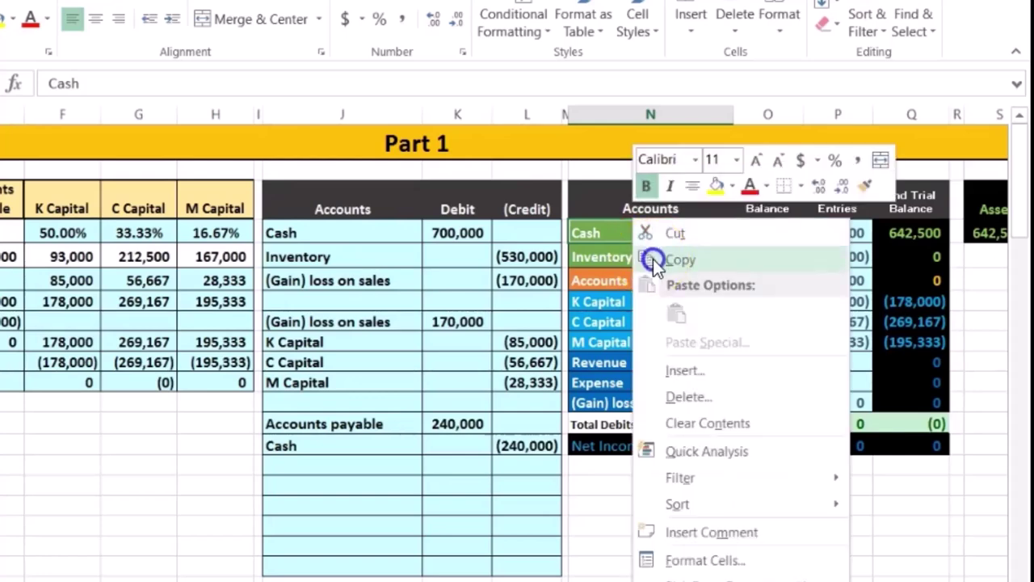
pyautogui.click(653, 258)
pyautogui.click(365, 465)
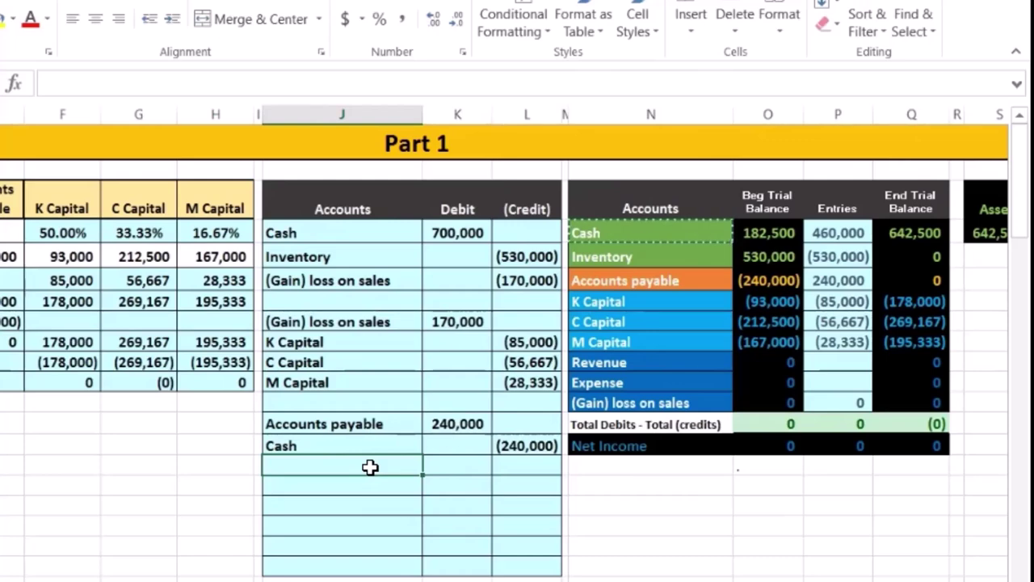
pyautogui.press('Down')
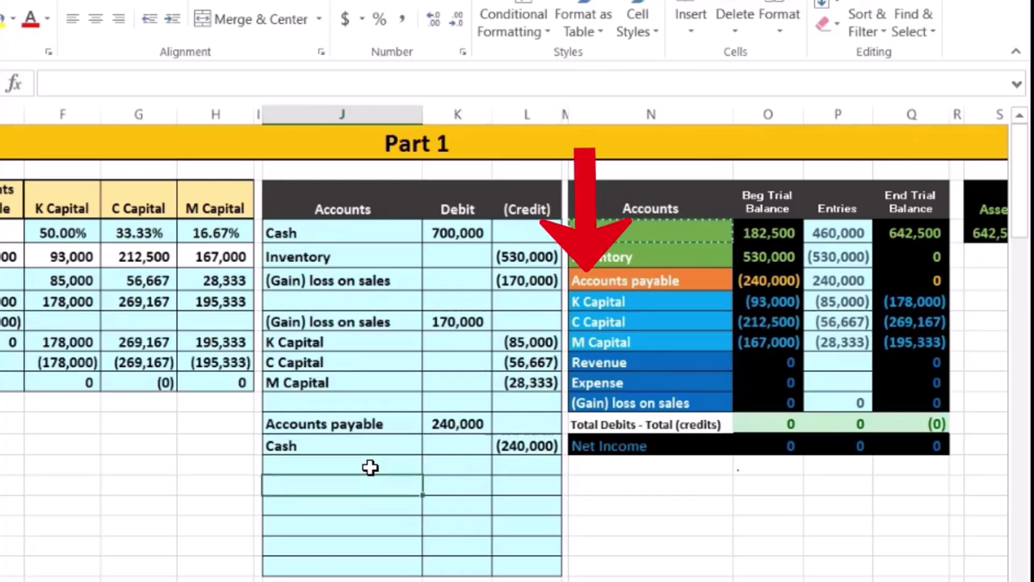
pyautogui.press('Down')
pyautogui.press('Down')
pyautogui.press('Down')
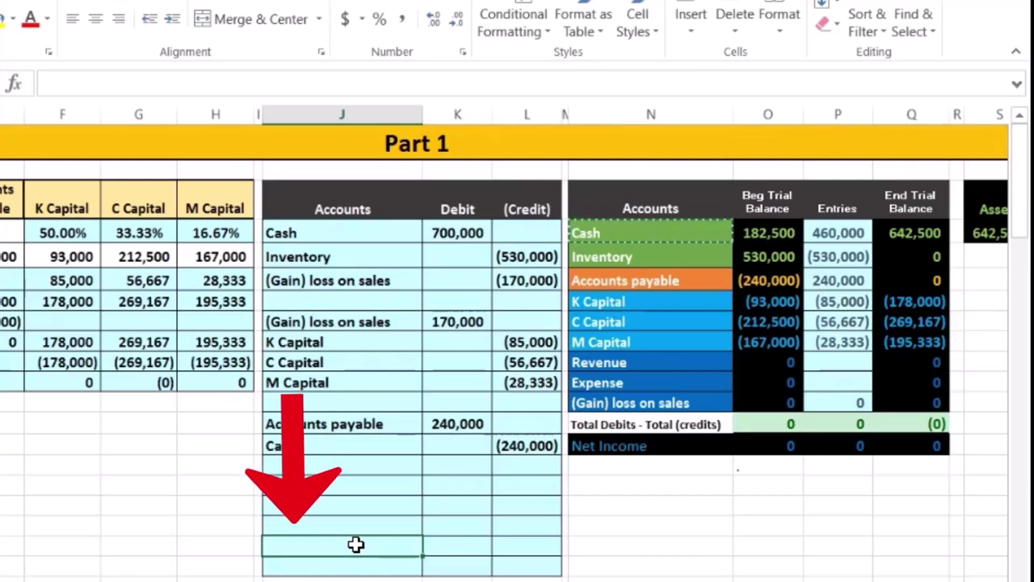
pyautogui.rightClick(355, 545)
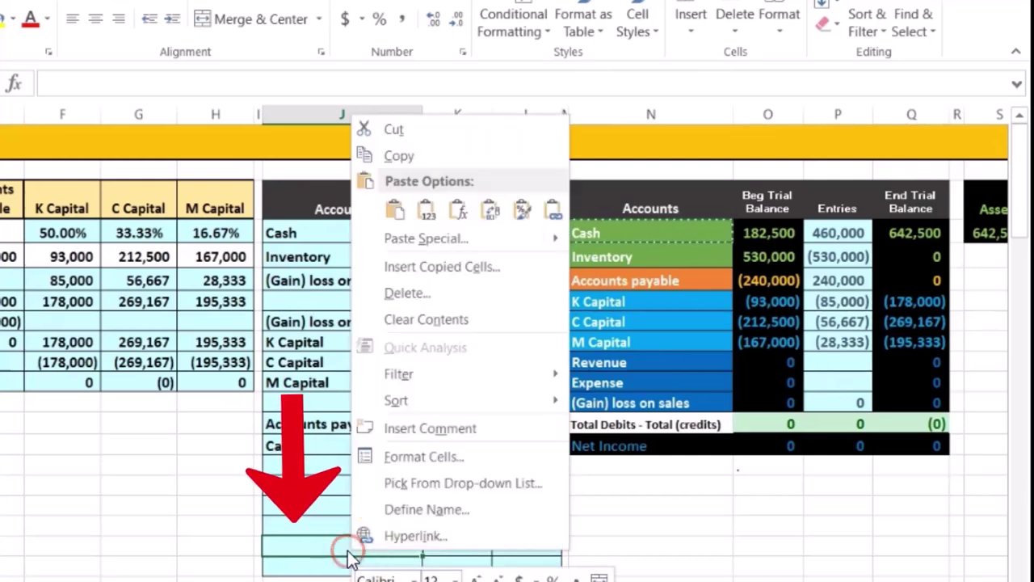
pyautogui.click(427, 210)
# Step: Enter -642500 as the Cash credit in L19 of the journal
pyautogui.click(531, 545)
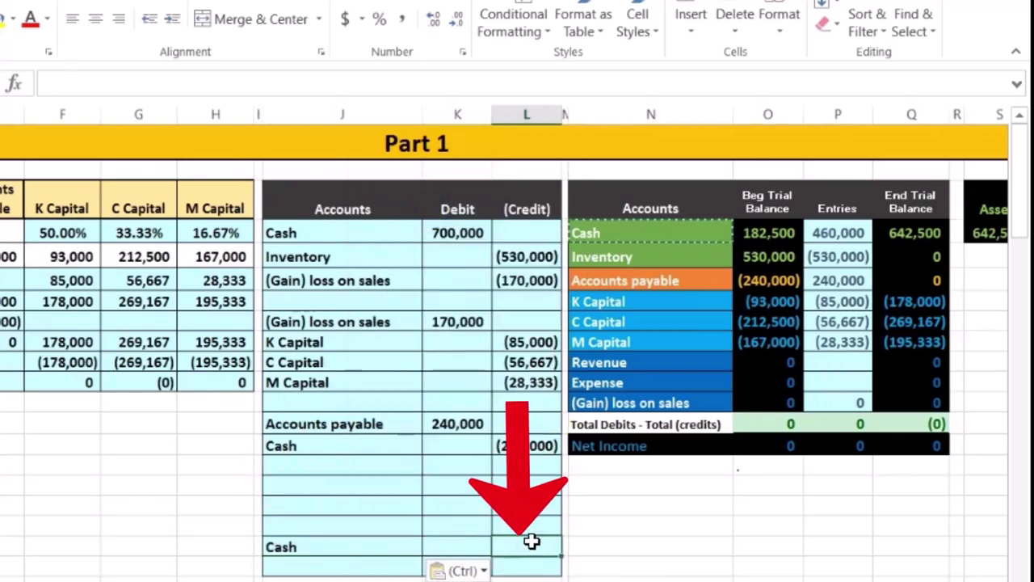
pyautogui.write('-642500')
pyautogui.press('Return')
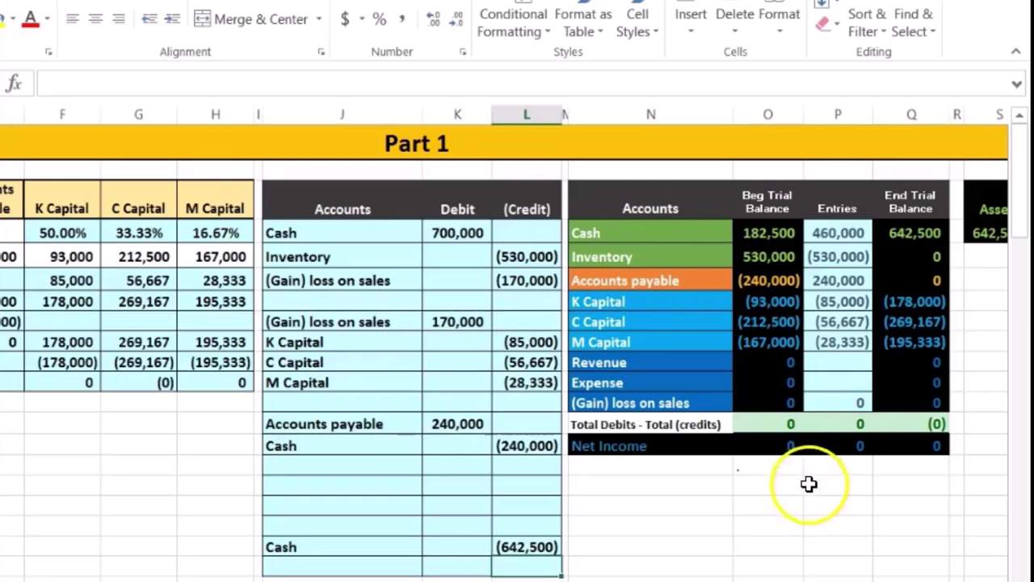
# Step: Copy the K, C and M Capital account names from the trial balance and paste them as values into J16:J18 of the journal
pyautogui.moveTo(671, 311)
pyautogui.mouseDown()
pyautogui.moveTo(667, 303)
pyautogui.moveTo(665, 338)
pyautogui.mouseUp()
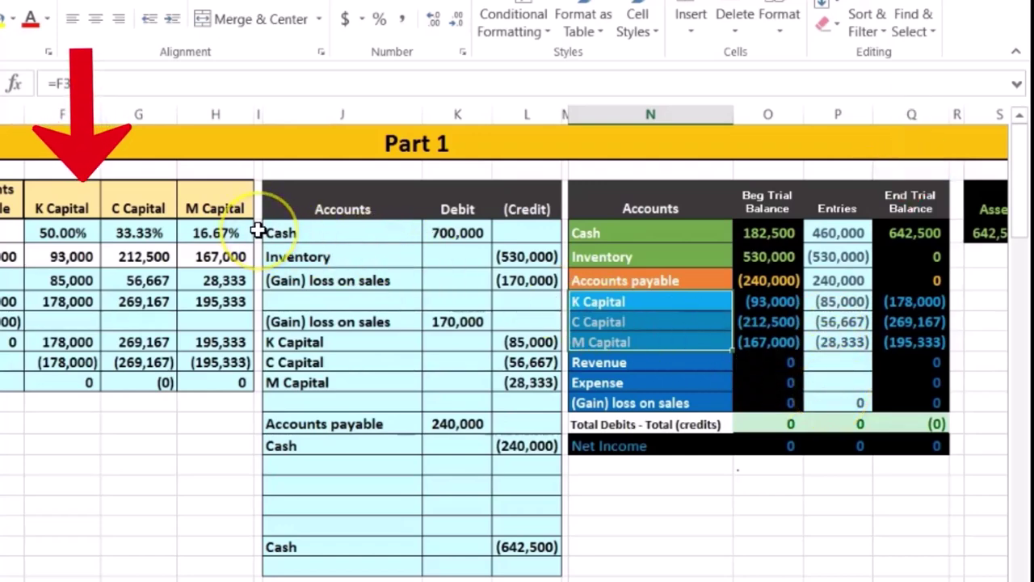
pyautogui.hotkey('ctrl', 'v')
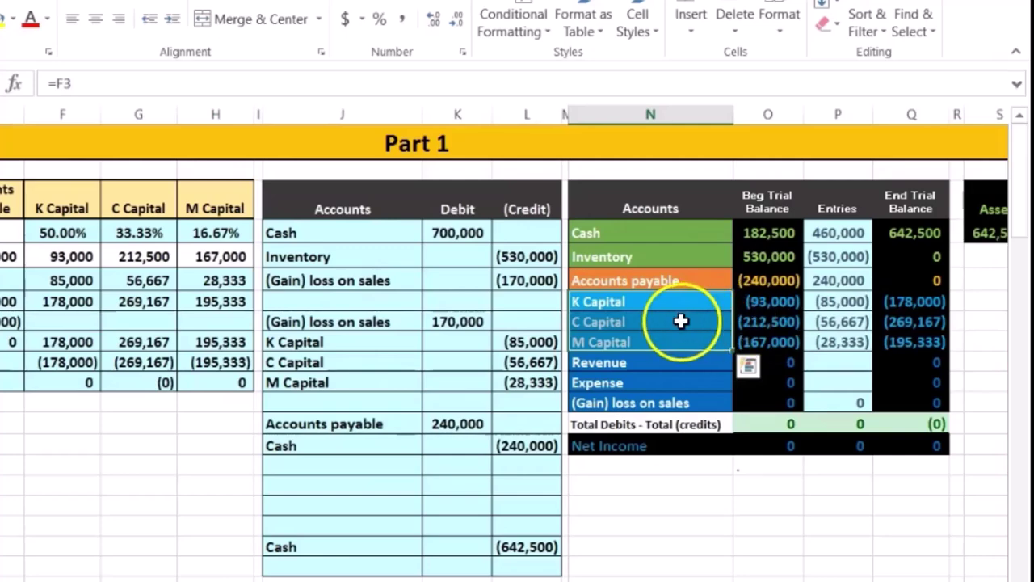
pyautogui.rightClick(681, 322)
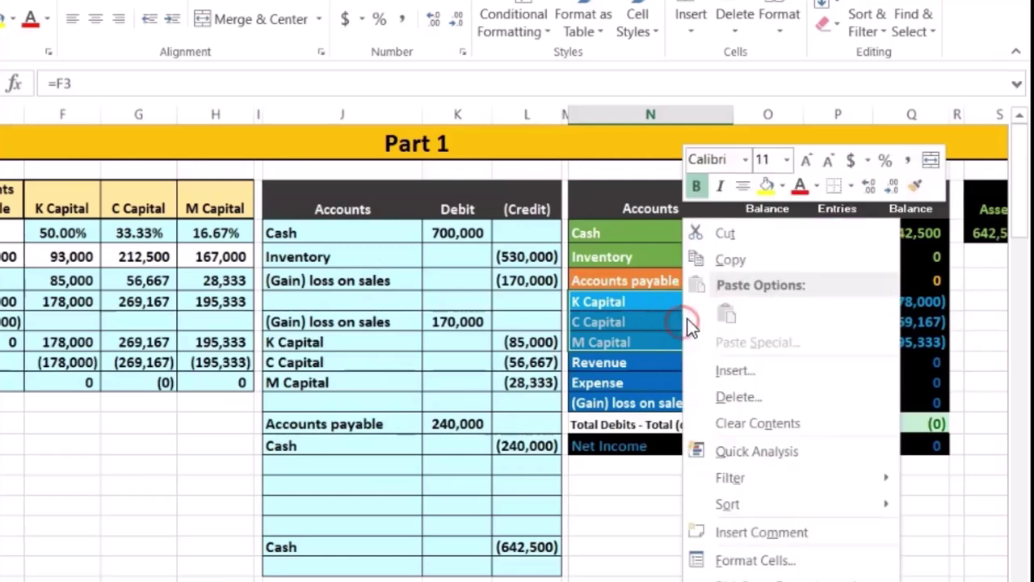
pyautogui.click(714, 265)
pyautogui.click(308, 485)
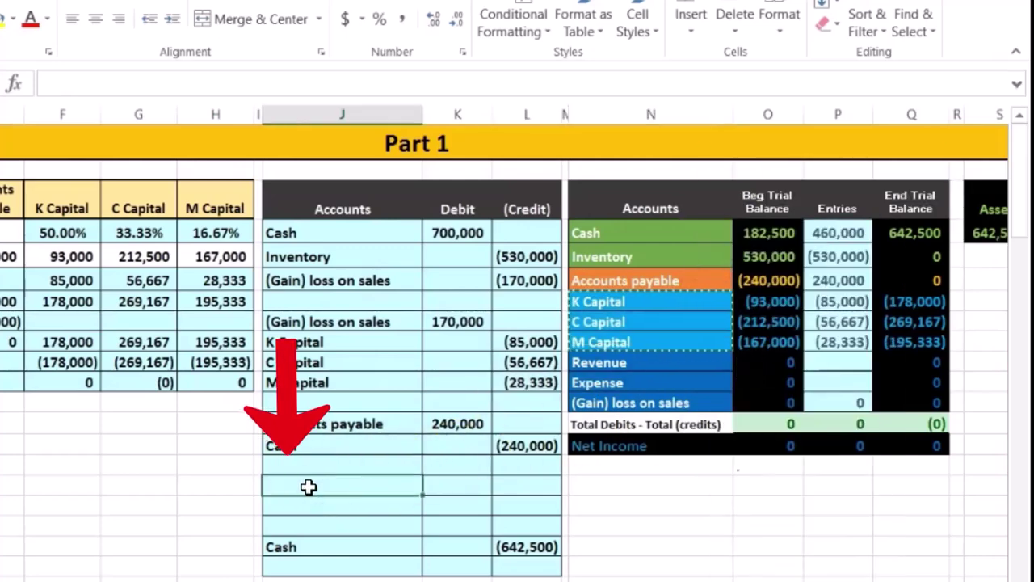
pyautogui.rightClick(309, 488)
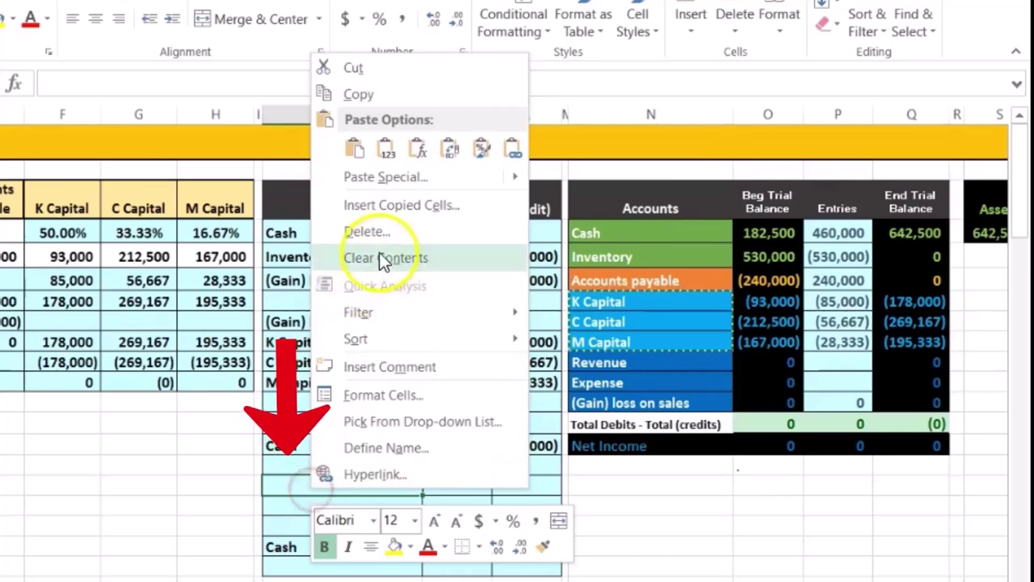
pyautogui.click(387, 147)
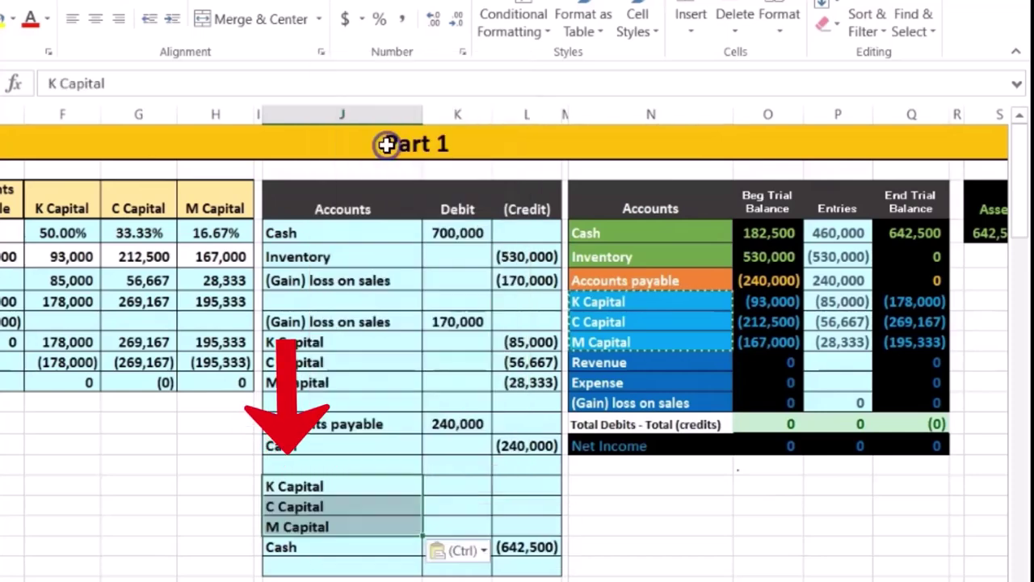
# Step: Enter debits of 178000, 269167 and 195333 for K, C and M Capital in K16:K18, and check their total against the Cash credit
pyautogui.click(458, 486)
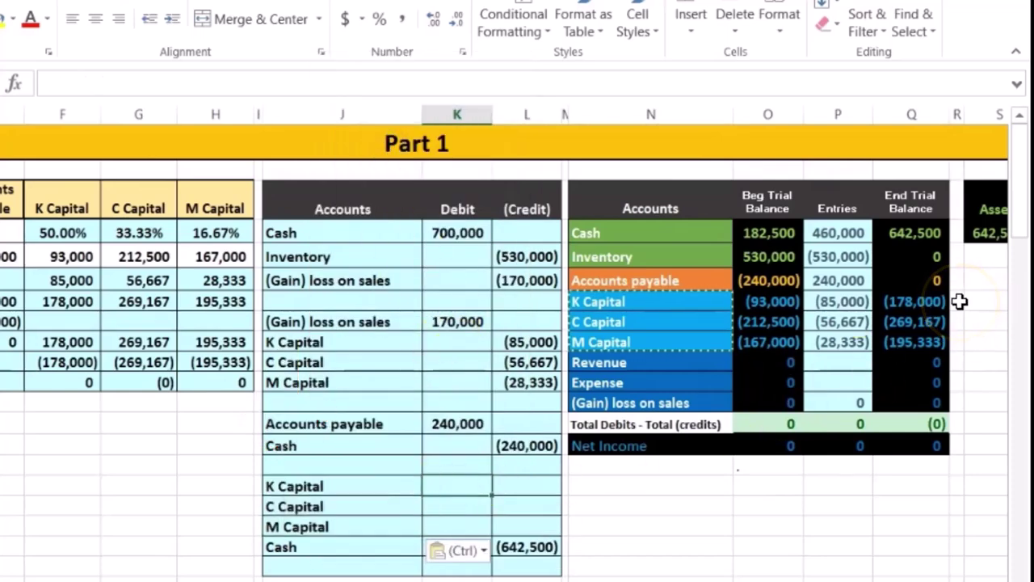
pyautogui.write('178,000')
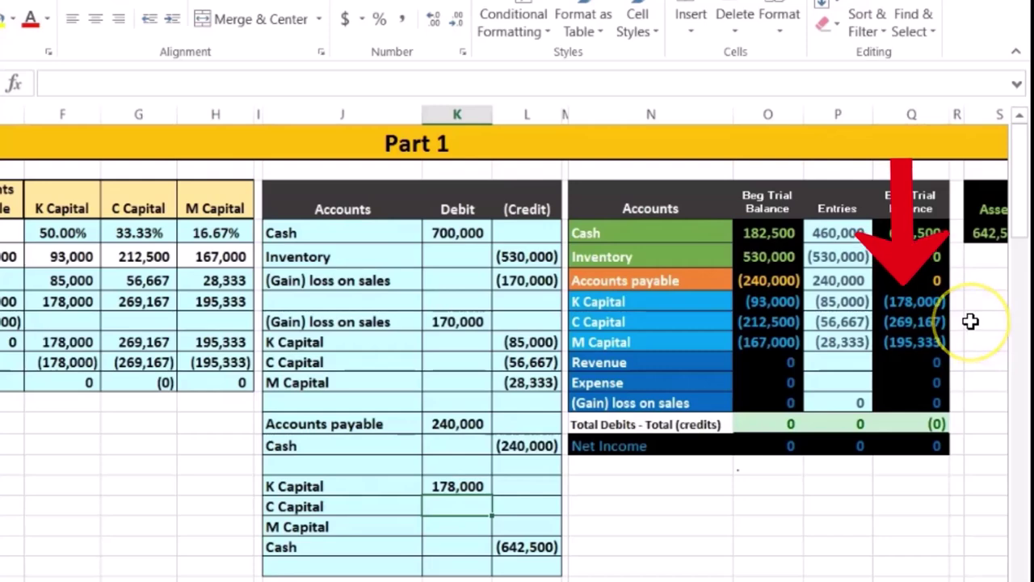
pyautogui.write('269167')
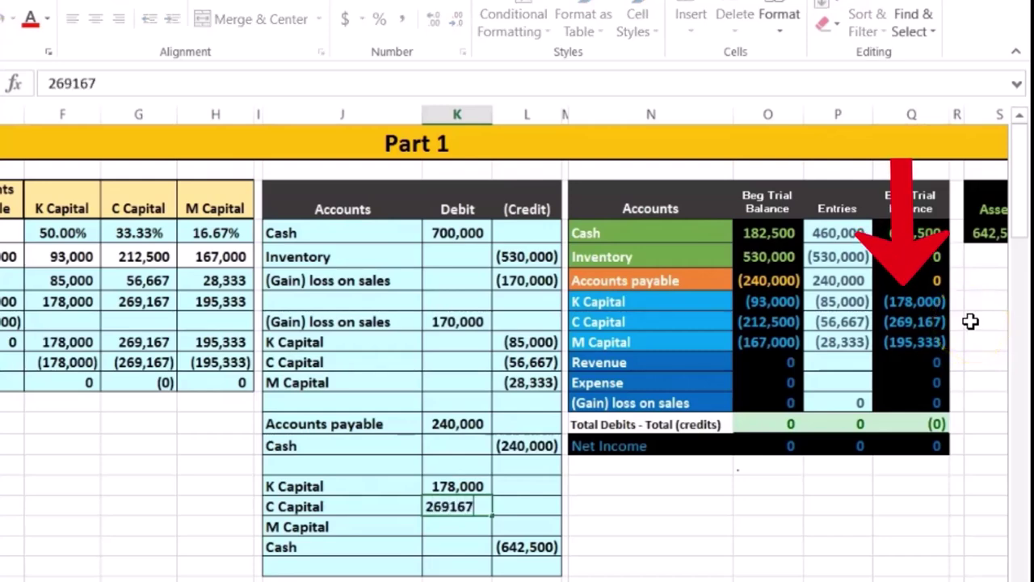
pyautogui.press('Return')
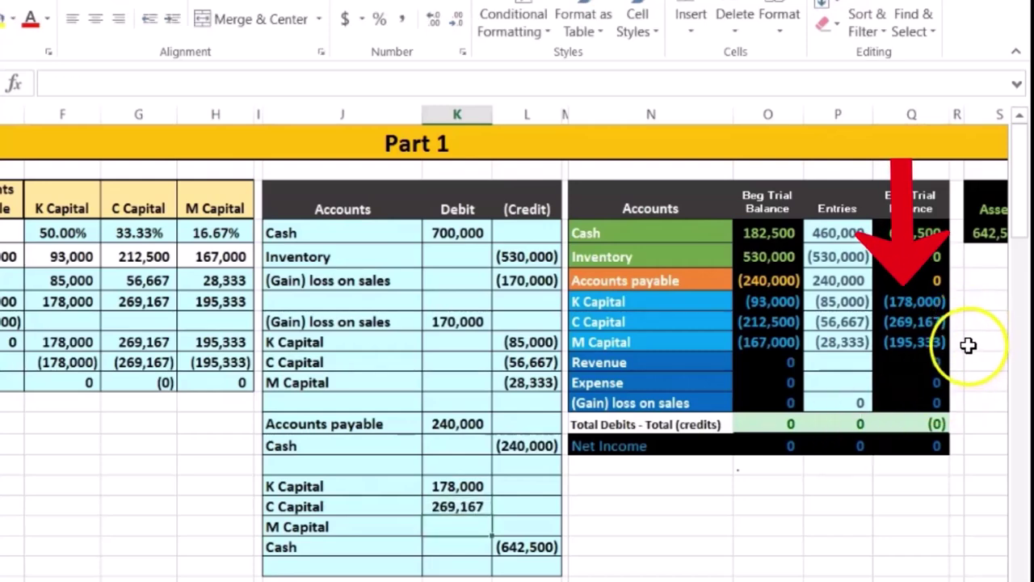
pyautogui.write('195333')
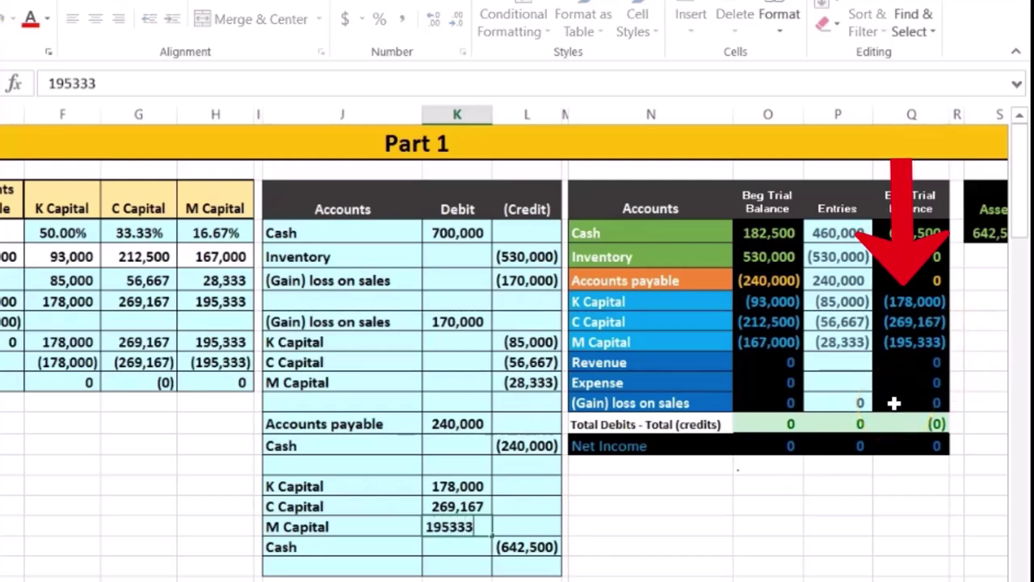
pyautogui.press('Return')
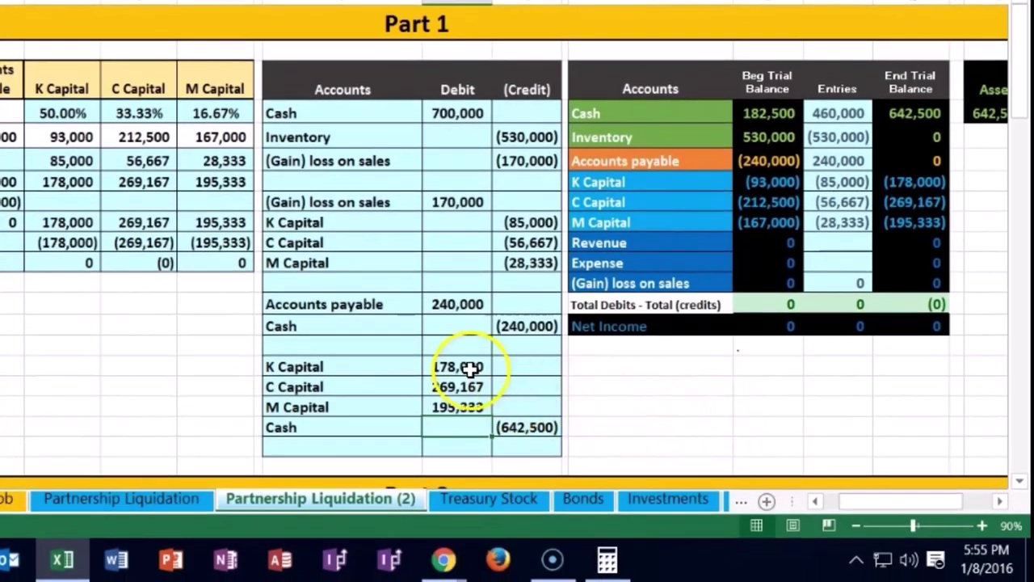
pyautogui.moveTo(471, 368); pyautogui.dragTo(469, 384)
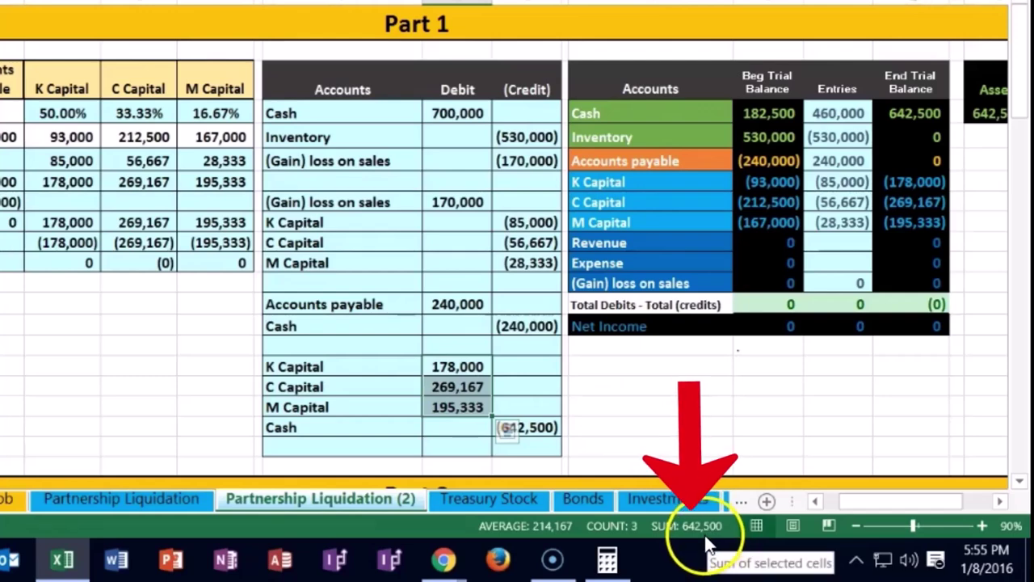
pyautogui.click(554, 426)
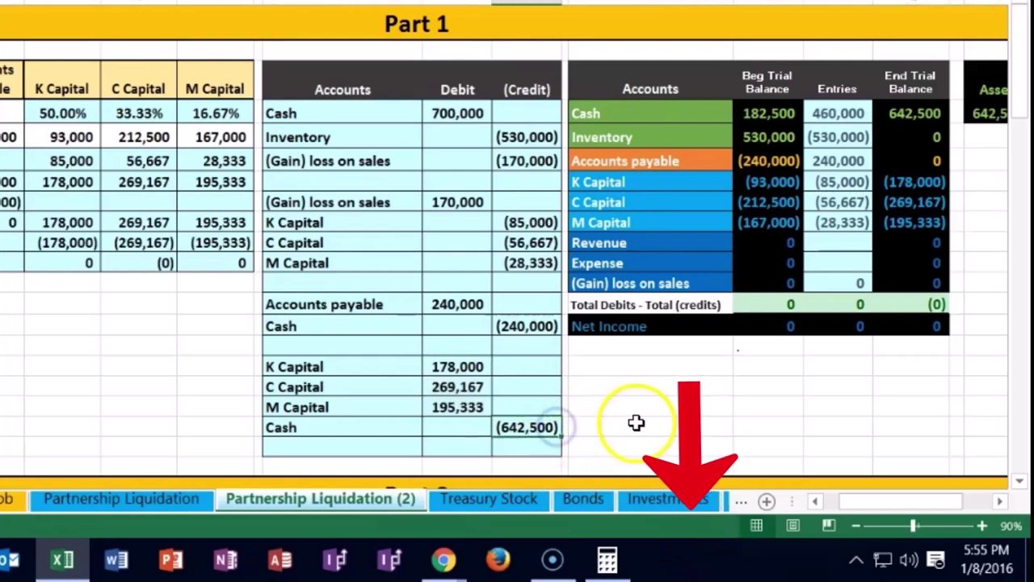
pyautogui.moveTo(462, 368); pyautogui.dragTo(517, 425)
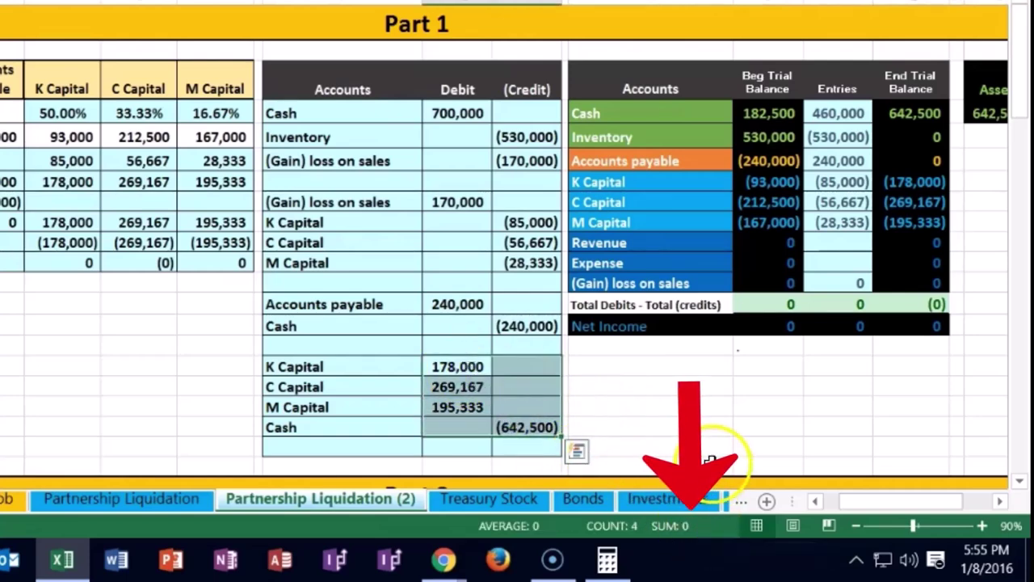
pyautogui.click(533, 398)
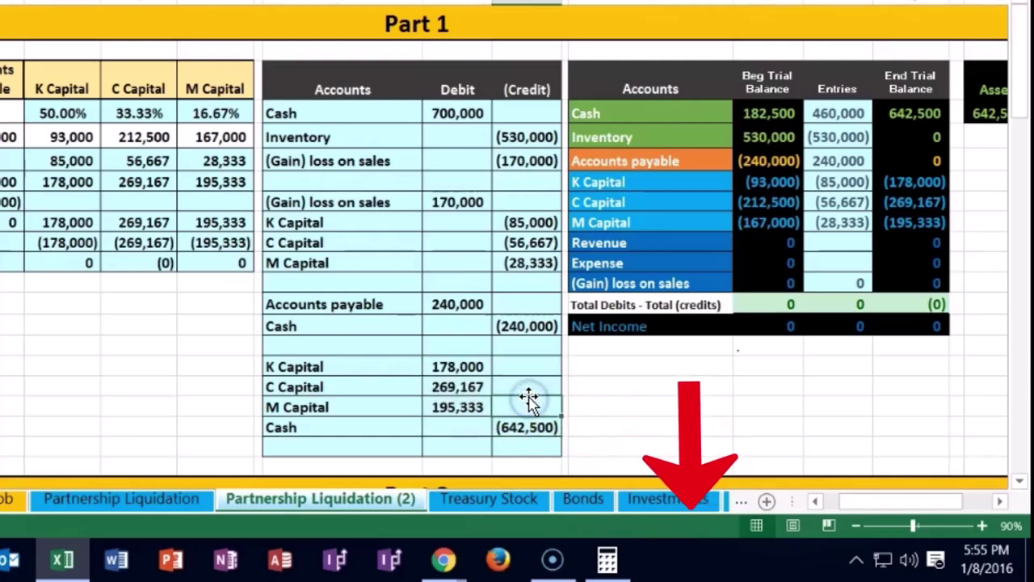
# Step: Post the K Capital debit to the trial balance Entries column by extending the formula in P7 to =L9+K16
pyautogui.moveTo(315, 362); pyautogui.dragTo(429, 364)
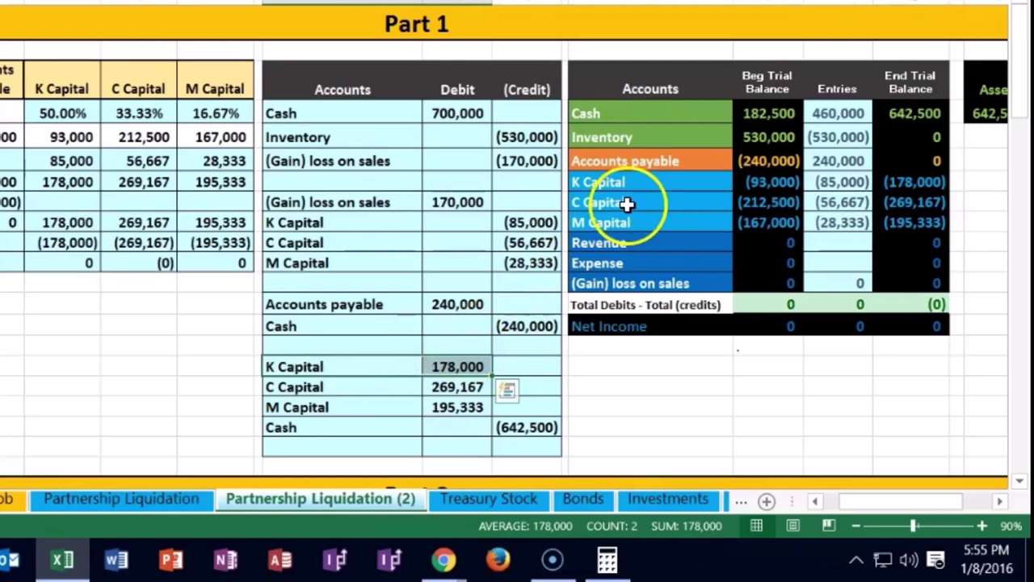
pyautogui.moveTo(619, 181); pyautogui.dragTo(767, 178)
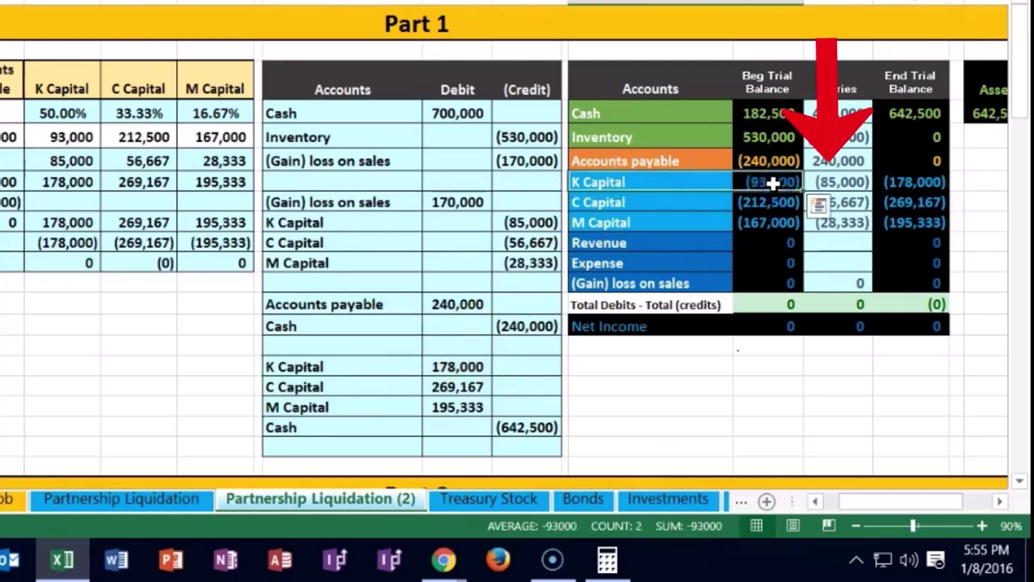
pyautogui.click(834, 183)
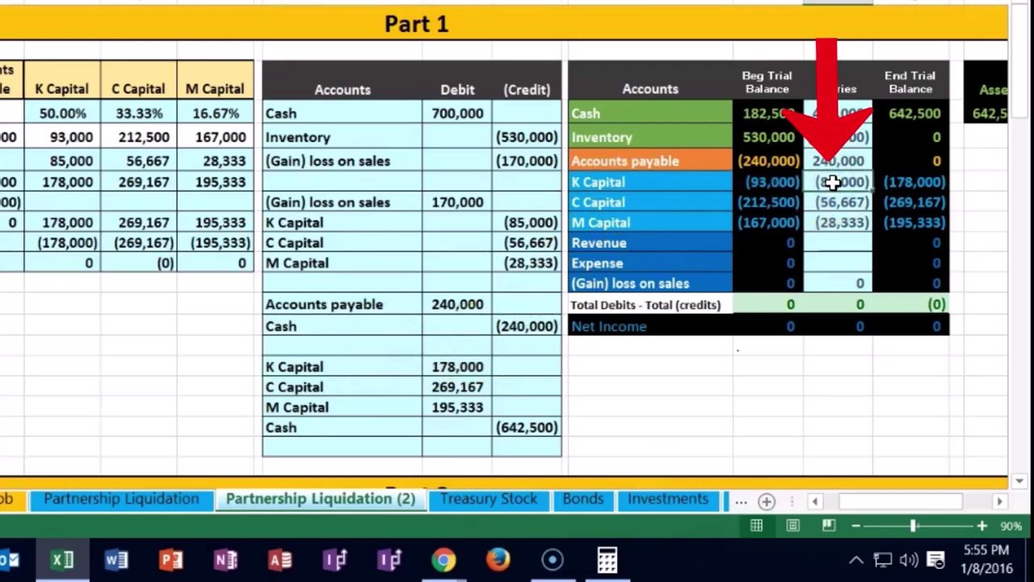
pyautogui.write('=L9+K16')
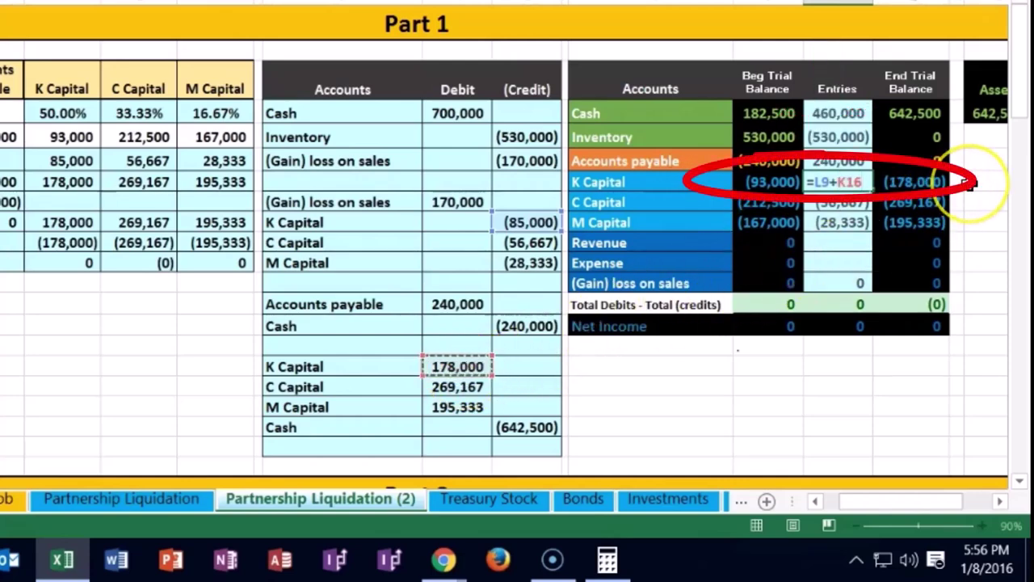
pyautogui.press('Return')
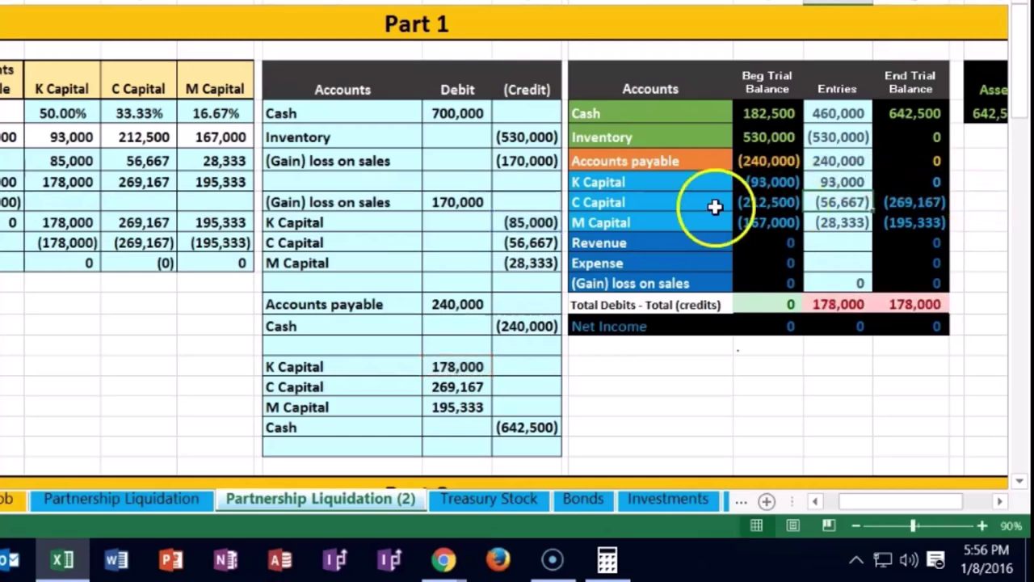
# Step: Post the C Capital debit to the trial balance by extending the Entries formula in P8 to =L10+K17
pyautogui.moveTo(342, 383); pyautogui.dragTo(438, 388)
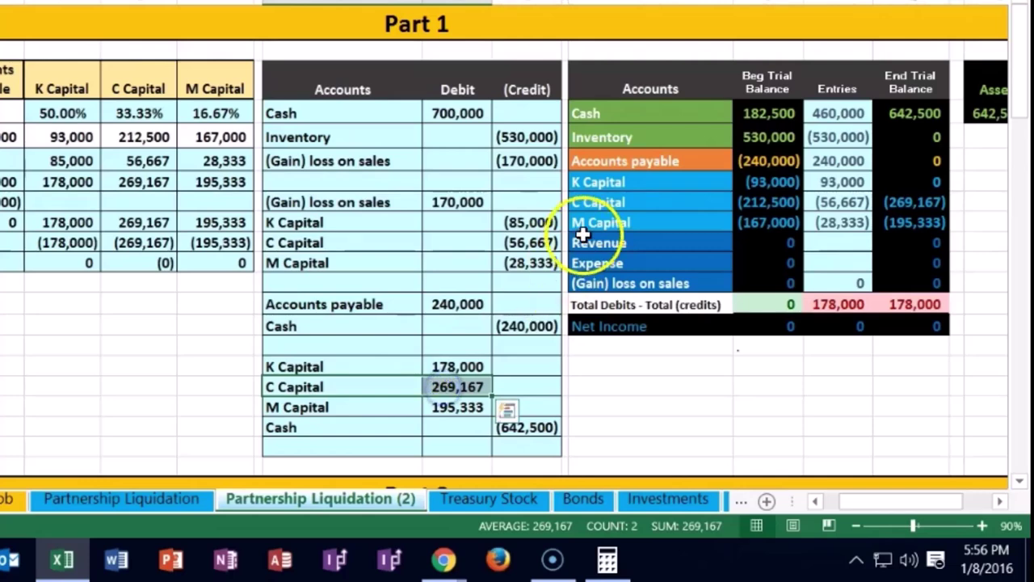
pyautogui.moveTo(594, 201); pyautogui.dragTo(743, 205)
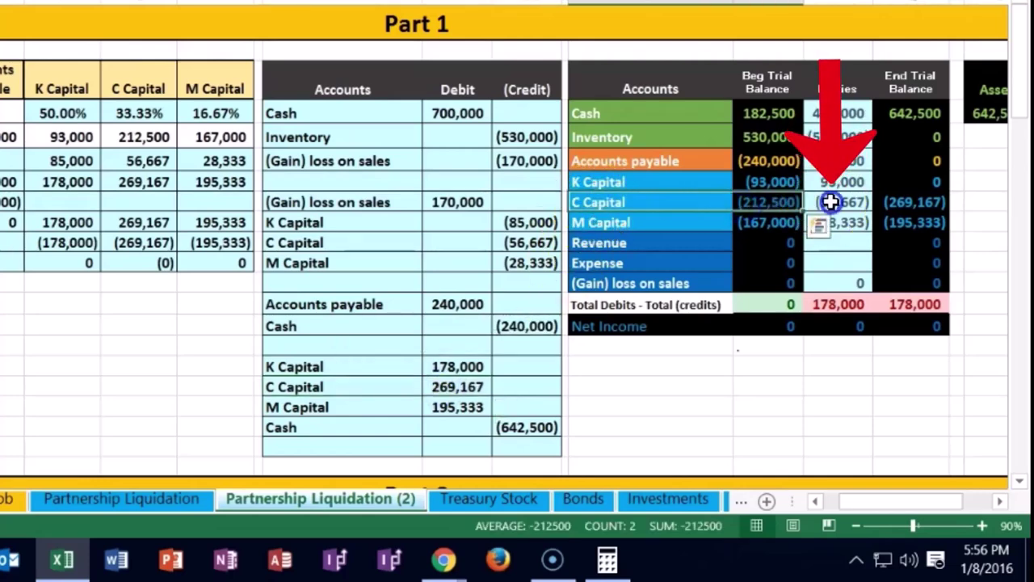
pyautogui.click(830, 202)
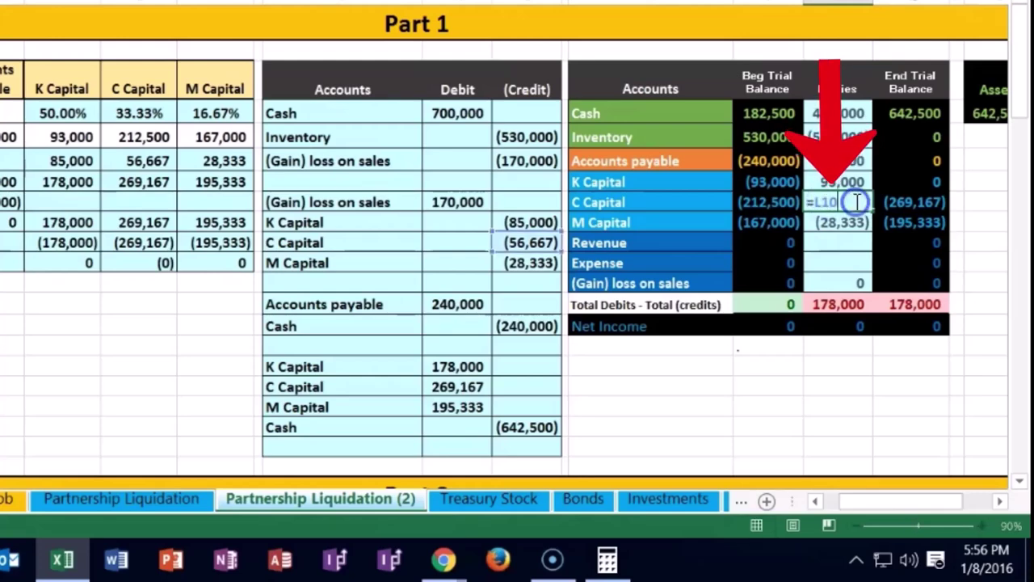
pyautogui.write('=L10+')
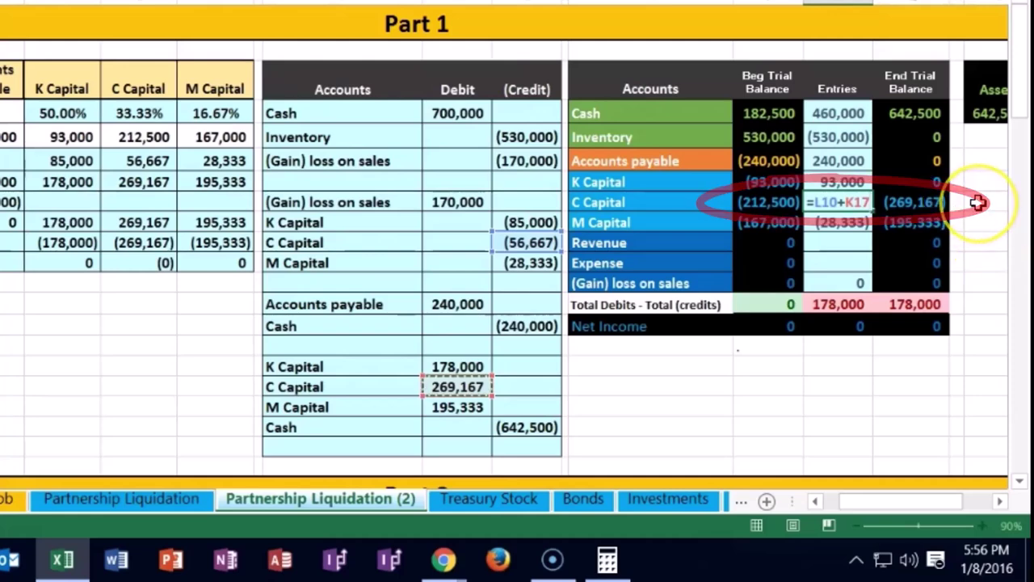
pyautogui.press('Return')
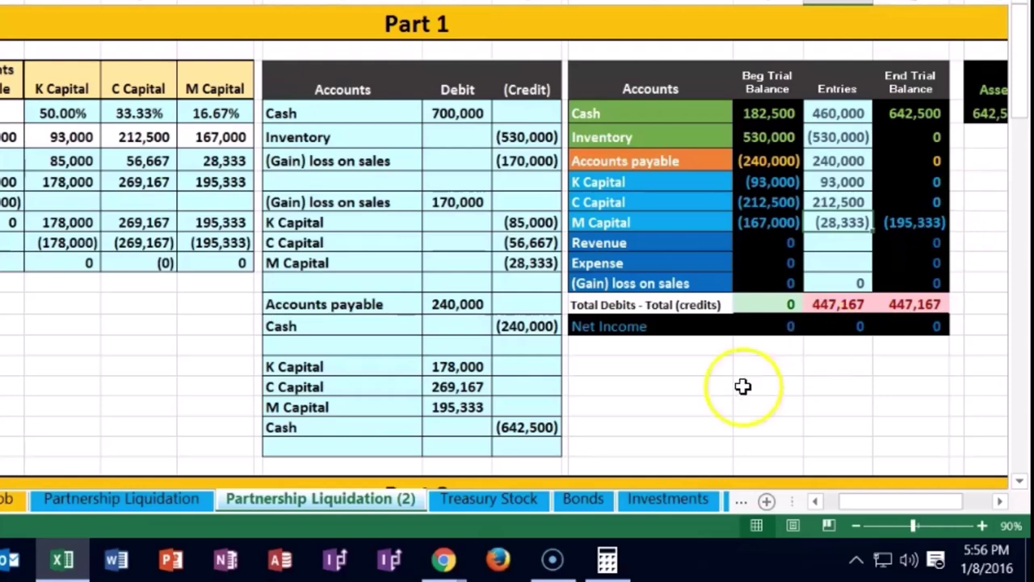
# Step: Post the M Capital debit to the trial balance by extending the Entries formula in P9 to =L11+K18
pyautogui.moveTo(399, 409); pyautogui.dragTo(445, 406)
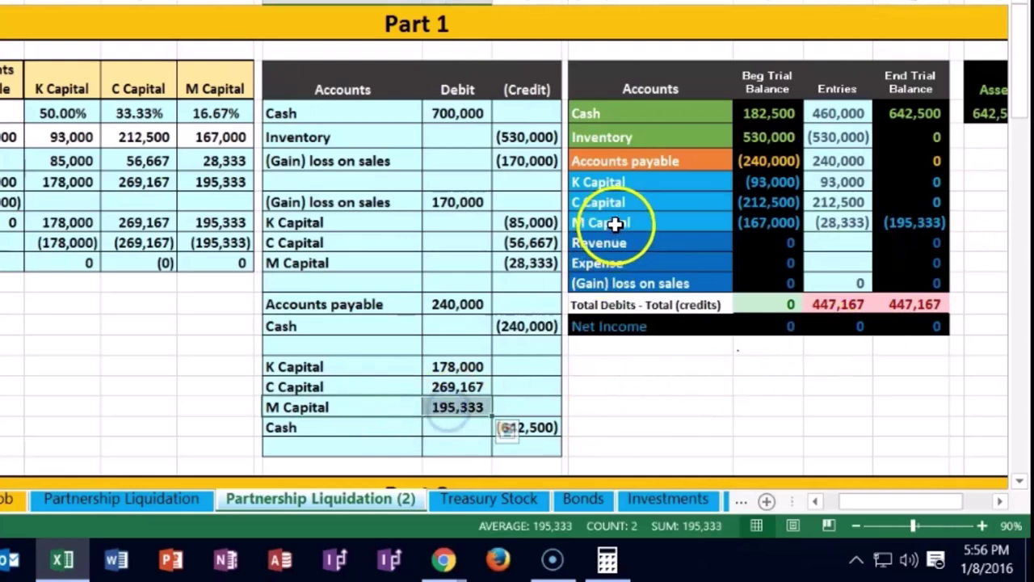
pyautogui.moveTo(616, 225); pyautogui.dragTo(758, 227)
pyautogui.click(841, 221)
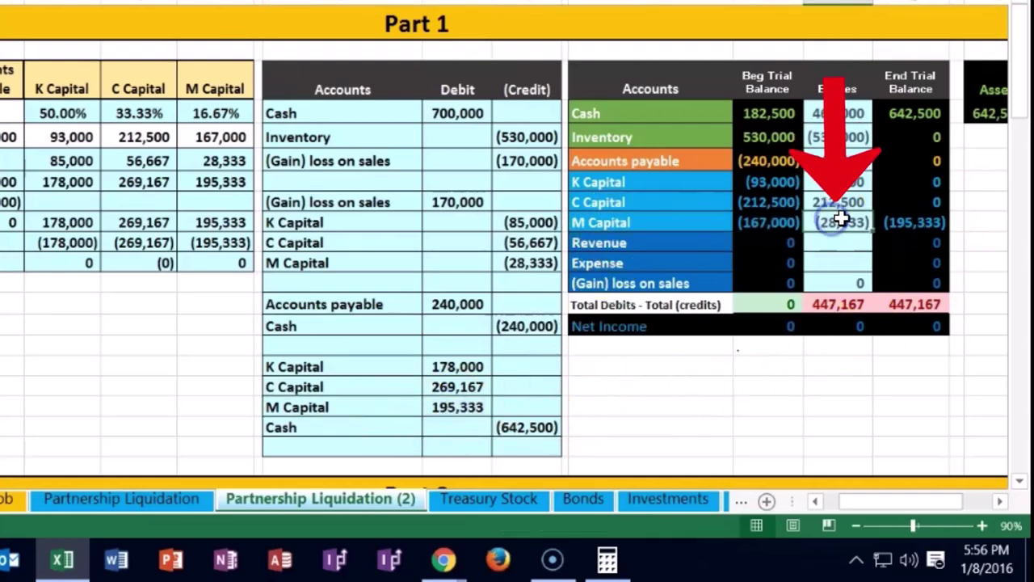
pyautogui.doubleClick(840, 222)
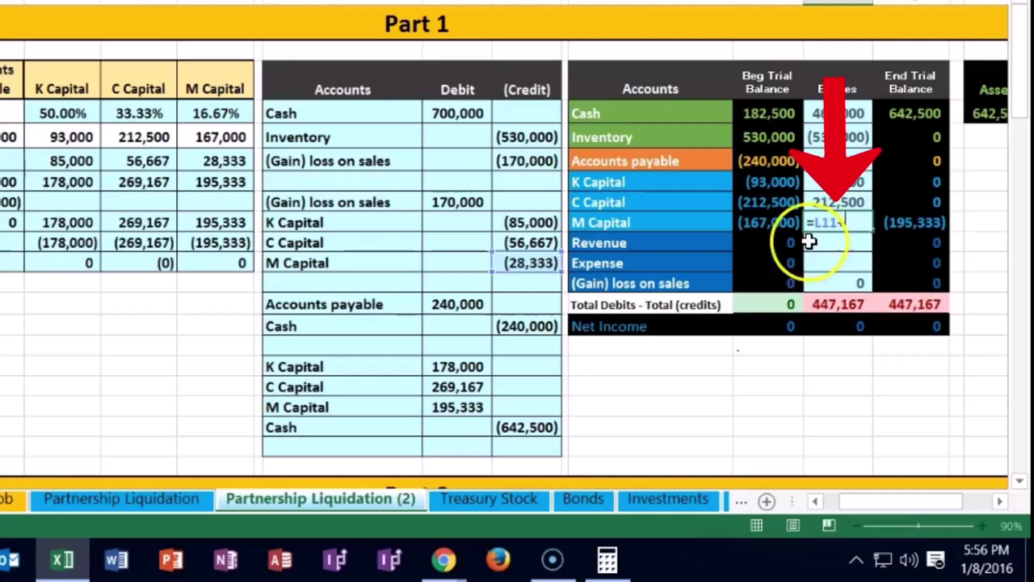
pyautogui.write('+')
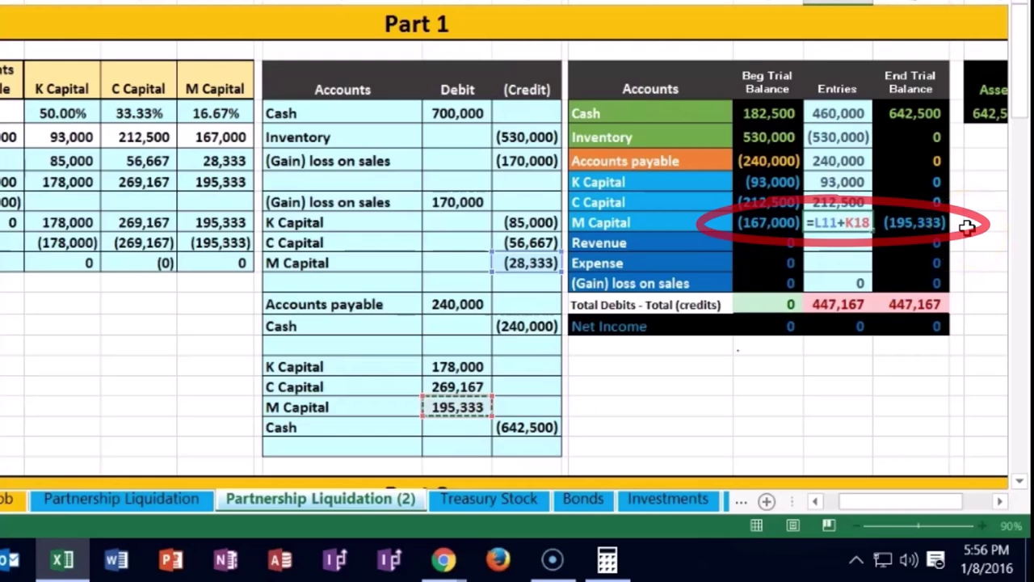
pyautogui.press('Return')
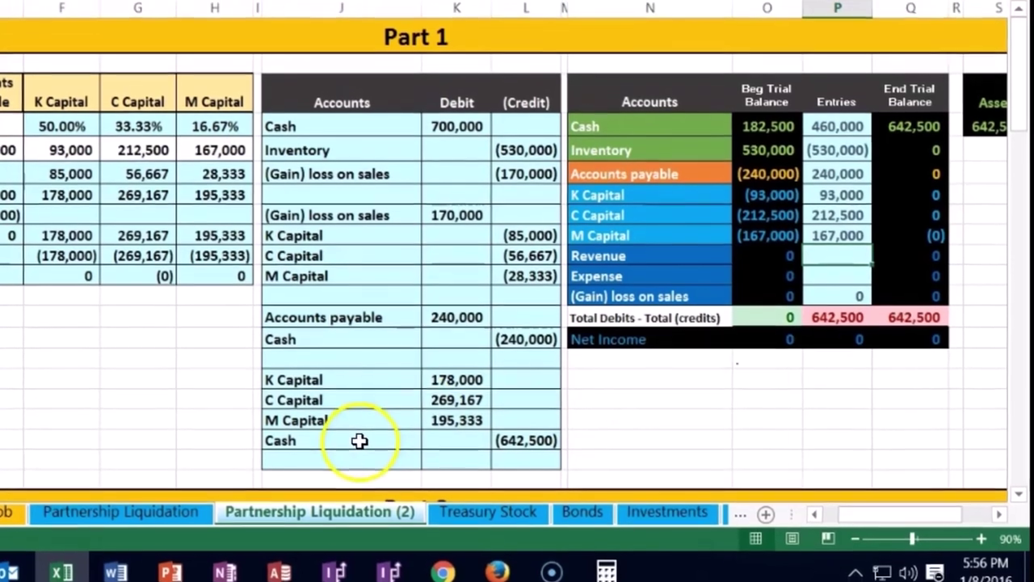
# Step: Post the final Cash credit to the trial balance by extending the Entries formula in P4 to =K4+L14+L19
pyautogui.moveTo(355, 427); pyautogui.dragTo(506, 427)
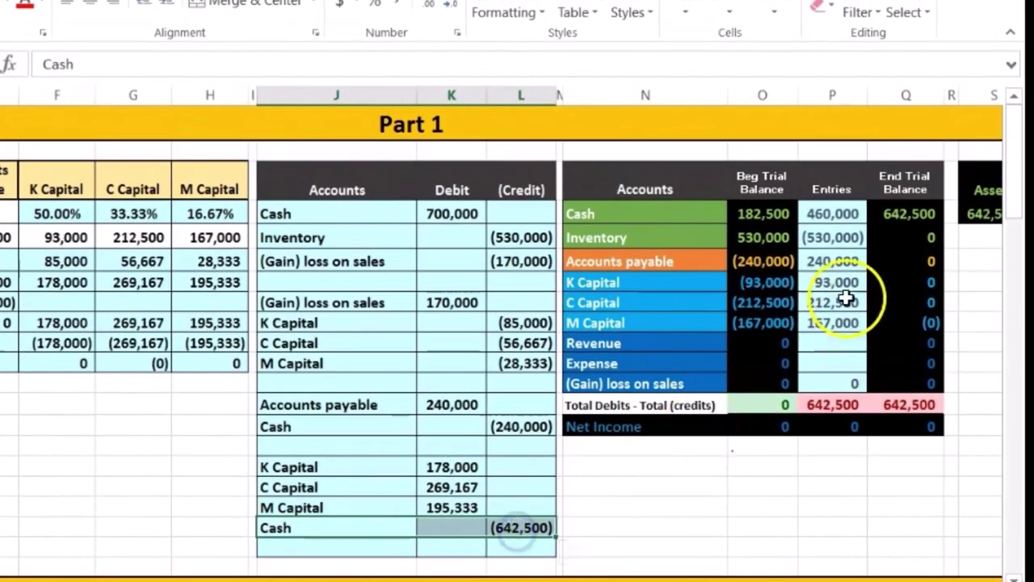
pyautogui.click(683, 211)
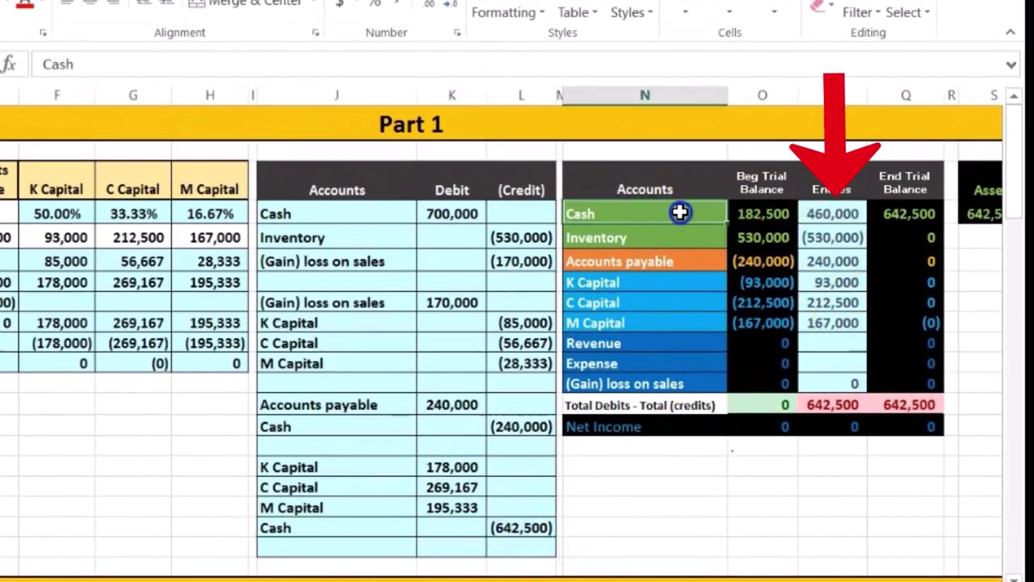
pyautogui.click(835, 213)
pyautogui.doubleClick(833, 213)
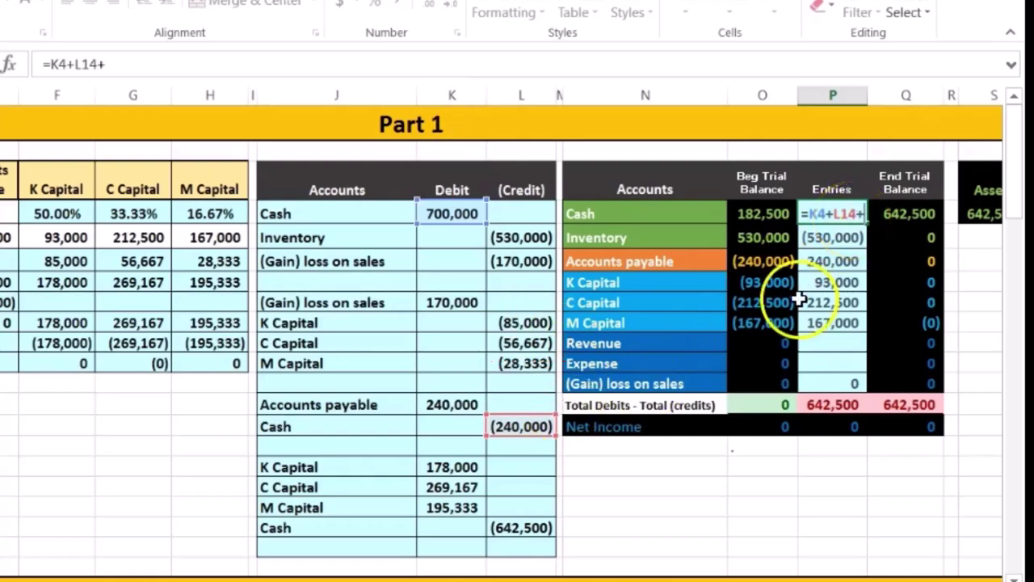
pyautogui.click(523, 528)
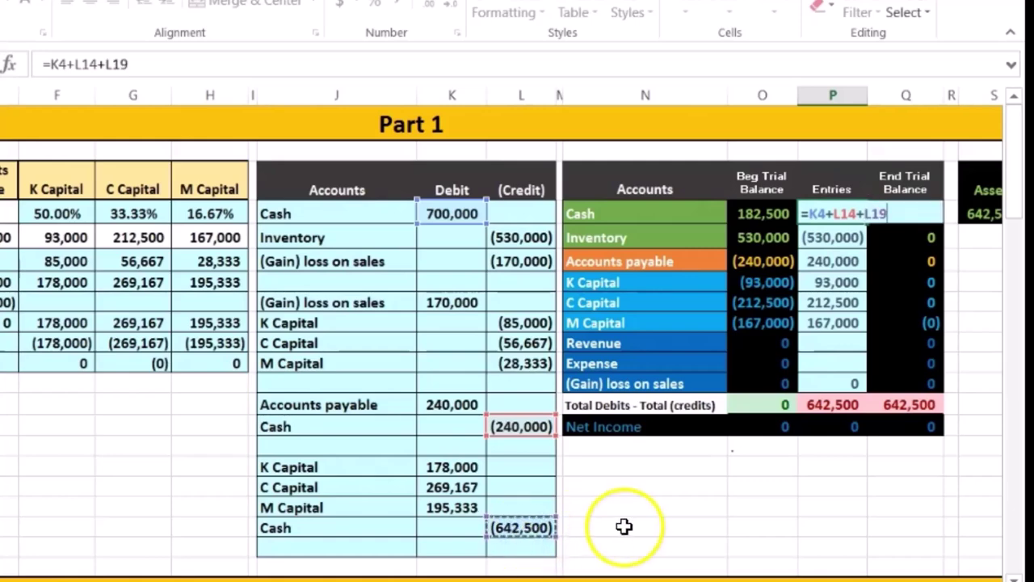
pyautogui.press('Return')
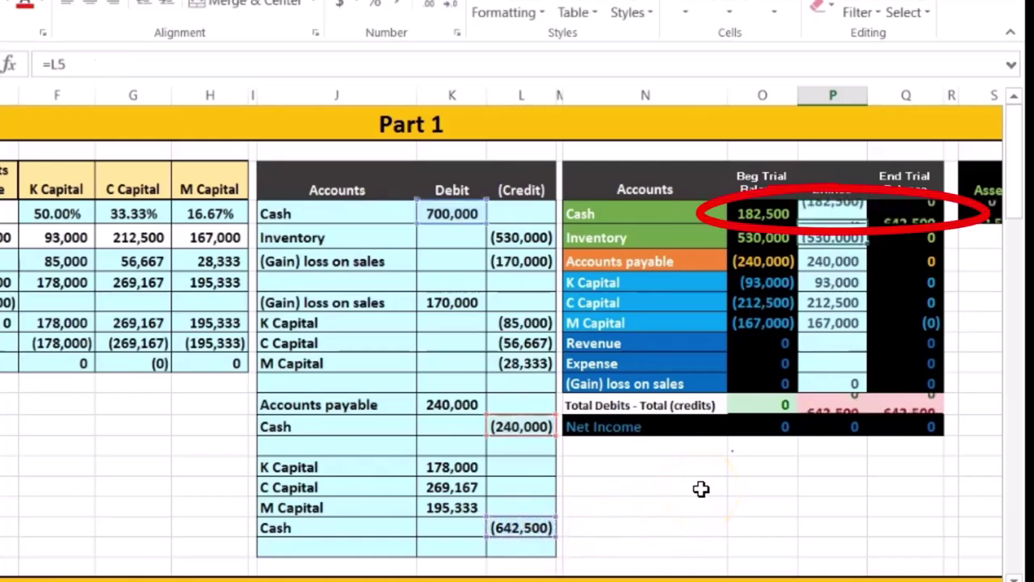
# Step: Review the ending trial balance for Cash, Inventory, Accounts payable and the partner capital accounts to check that the liquidation cleared each one
pyautogui.click(907, 212)
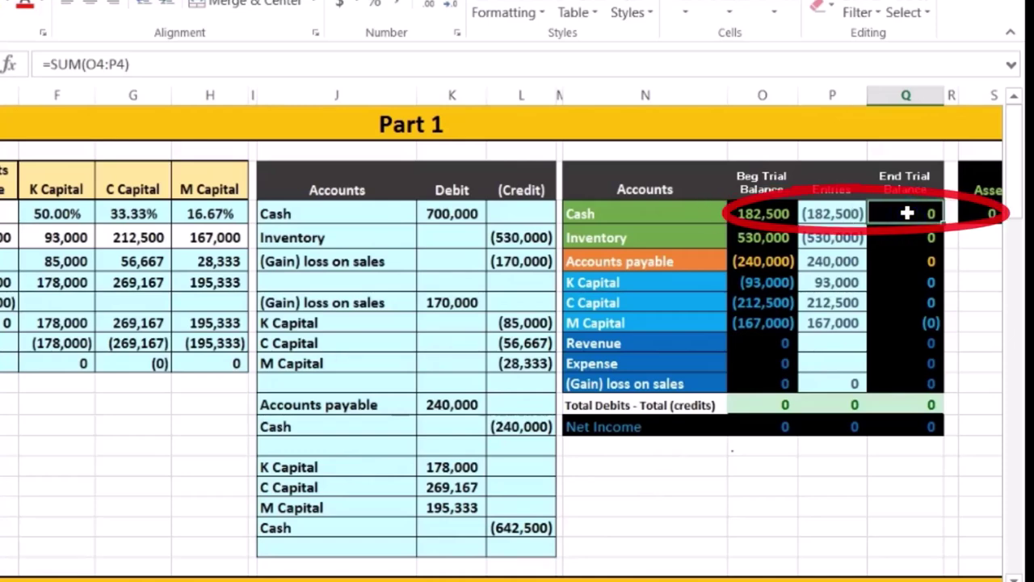
pyautogui.click(775, 210)
pyautogui.moveTo(913, 219); pyautogui.dragTo(909, 379)
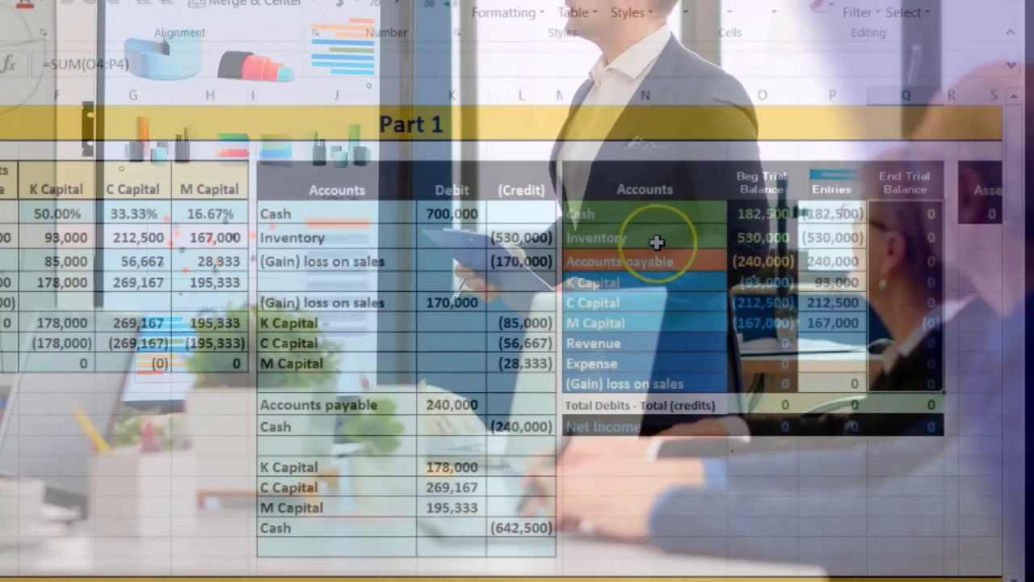
pyautogui.click(642, 232)
pyautogui.moveTo(642, 233); pyautogui.dragTo(893, 232)
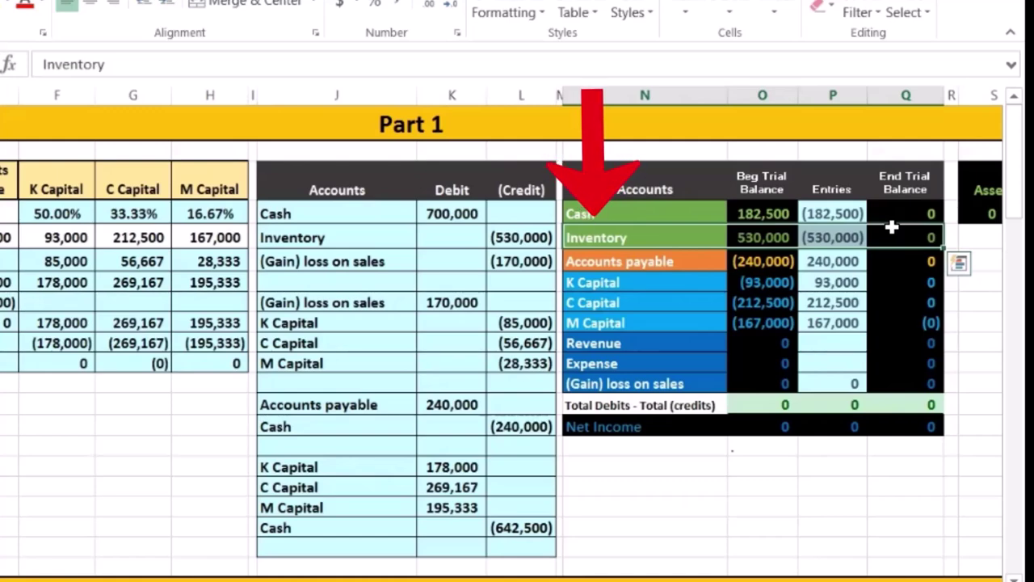
pyautogui.click(720, 385)
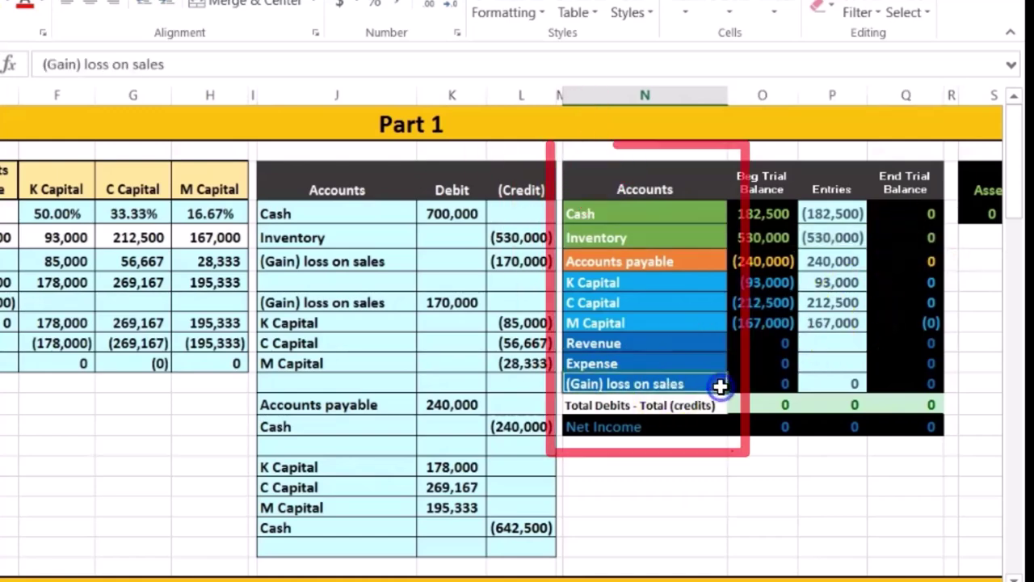
pyautogui.moveTo(687, 282); pyautogui.dragTo(686, 323)
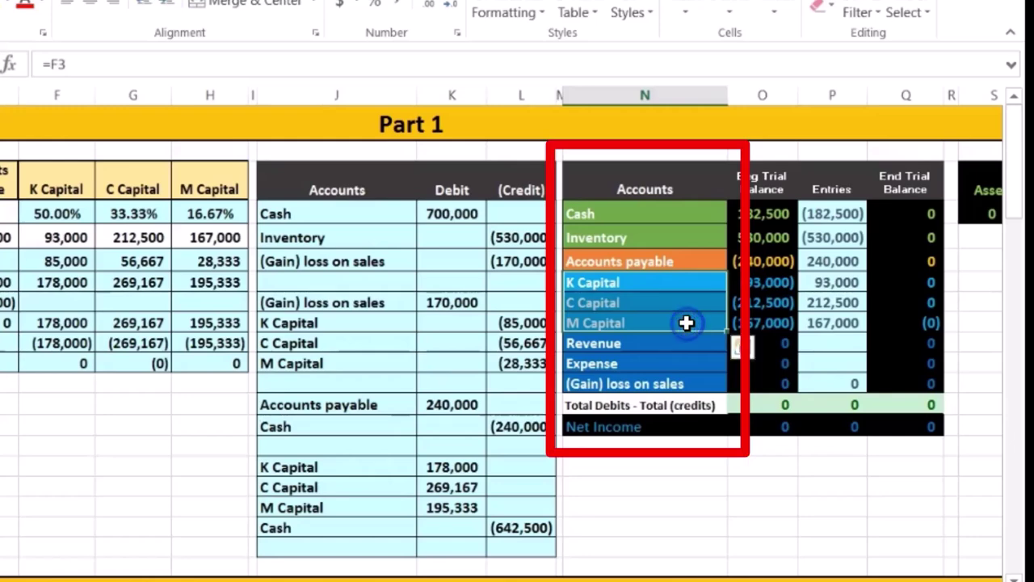
pyautogui.click(687, 288)
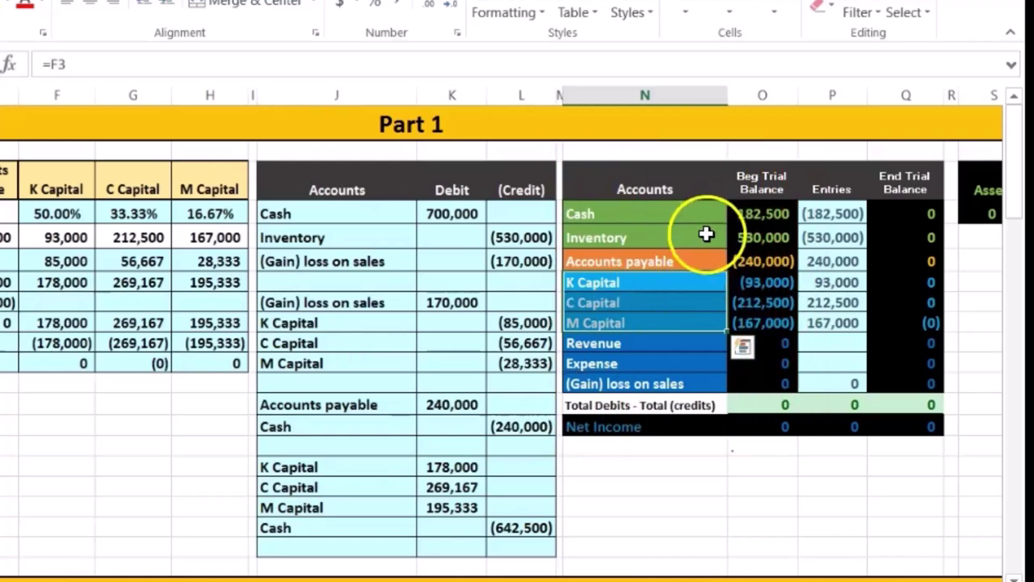
pyautogui.moveTo(681, 261); pyautogui.dragTo(830, 263)
pyautogui.moveTo(715, 284); pyautogui.dragTo(702, 327)
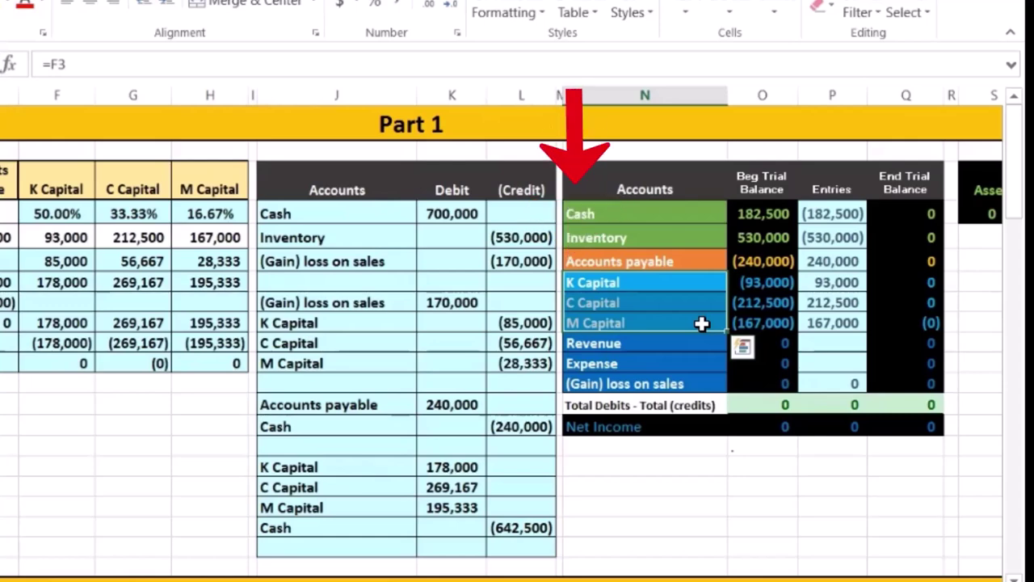
pyautogui.click(669, 277)
pyautogui.click(658, 232)
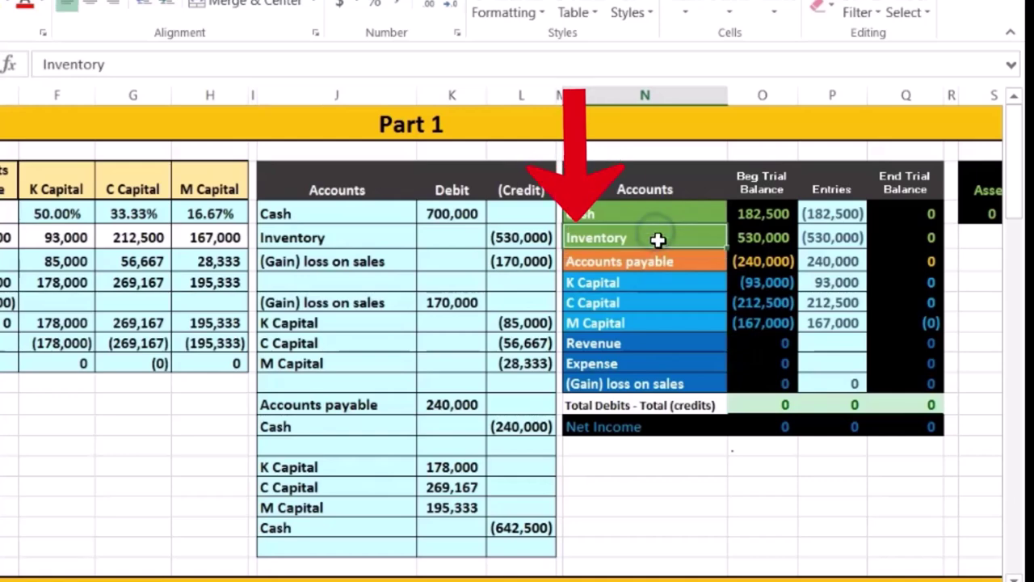